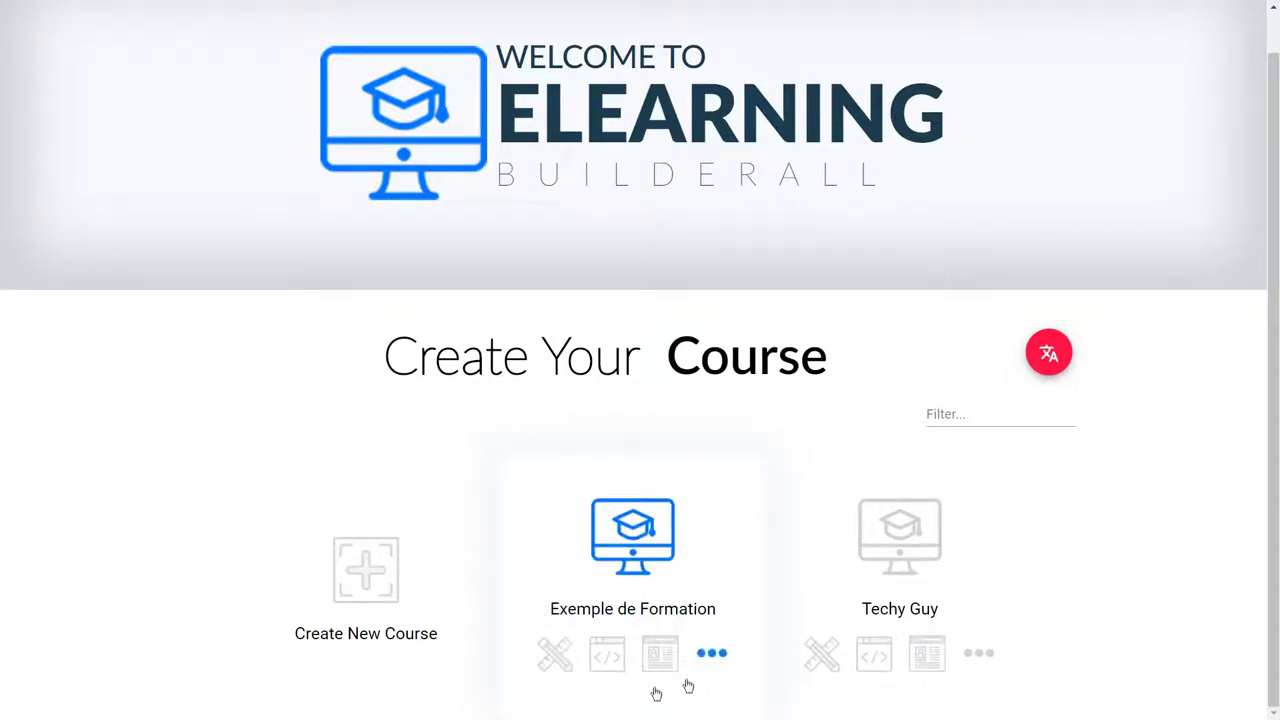
Step: Open the Exemple de Formation course's General settings for editing
{"action": "left_click", "coordinate": [555, 656]}
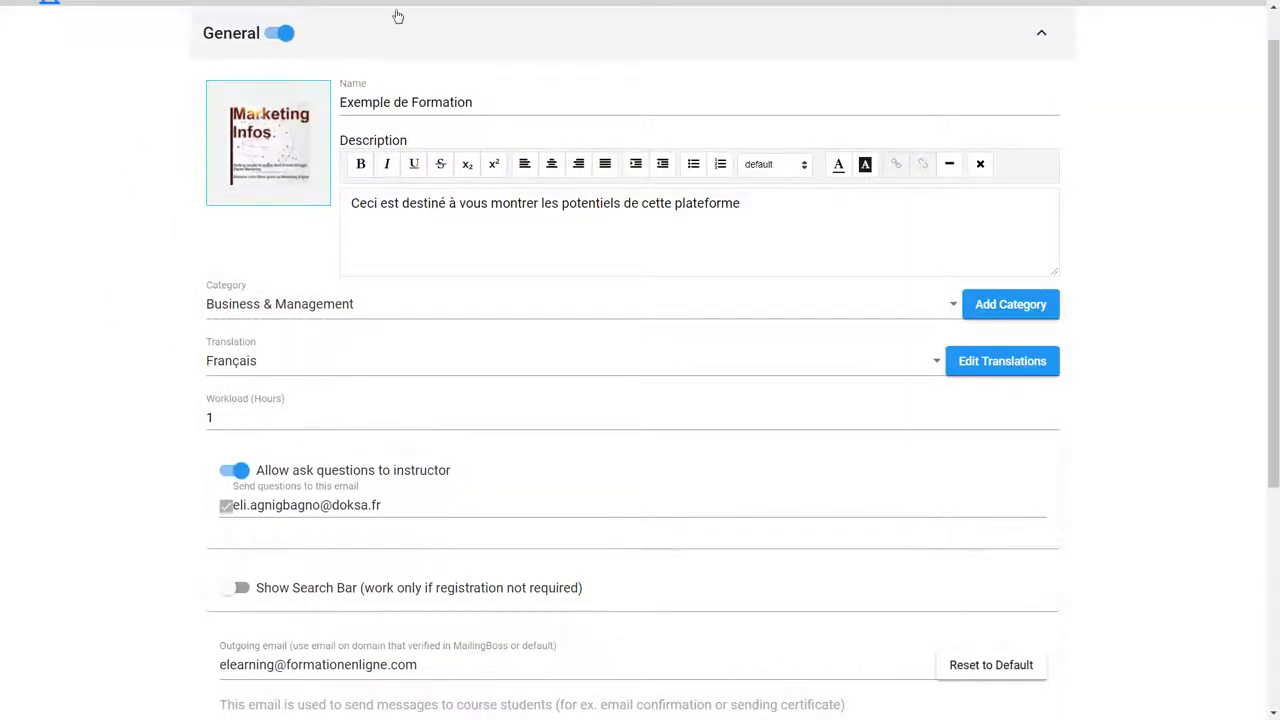
Step: Check the course workload value and leave it at 1 hour
{"action": "scroll", "coordinate": [1267, 116], "scroll_direction": "down", "scroll_amount": 4}
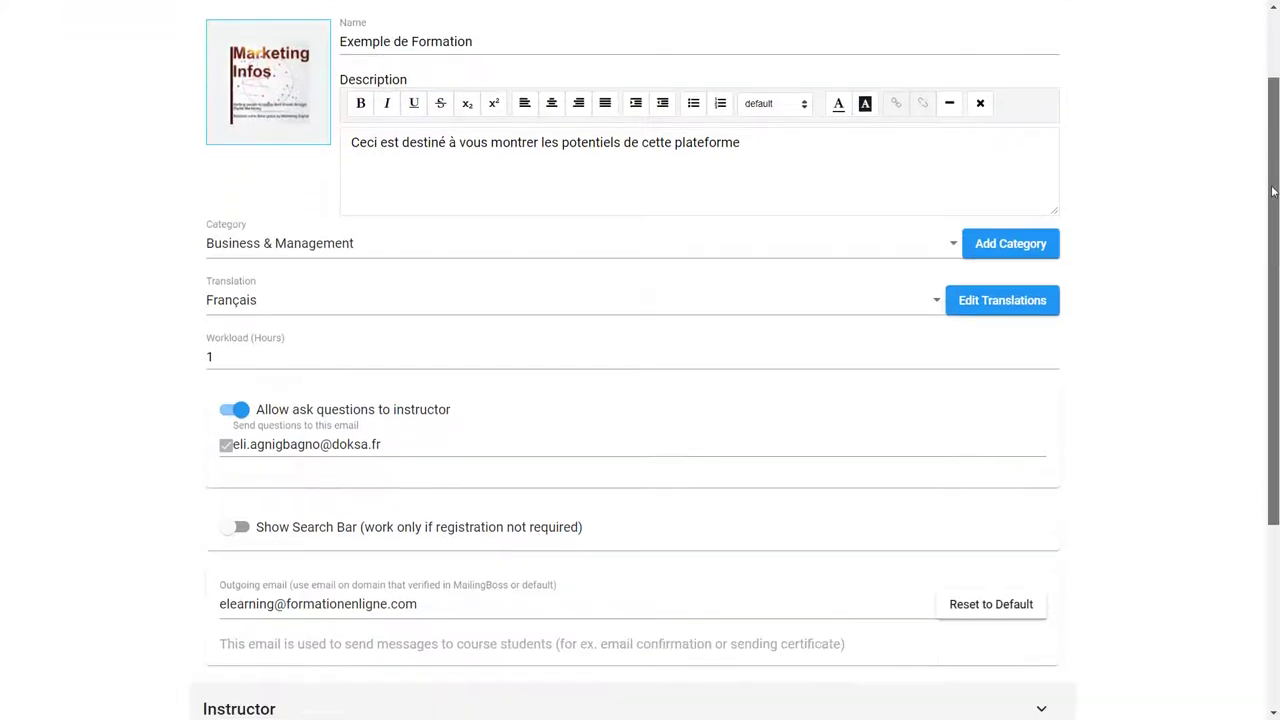
{"action": "scroll", "coordinate": [6, 183], "scroll_direction": "up", "scroll_amount": 4}
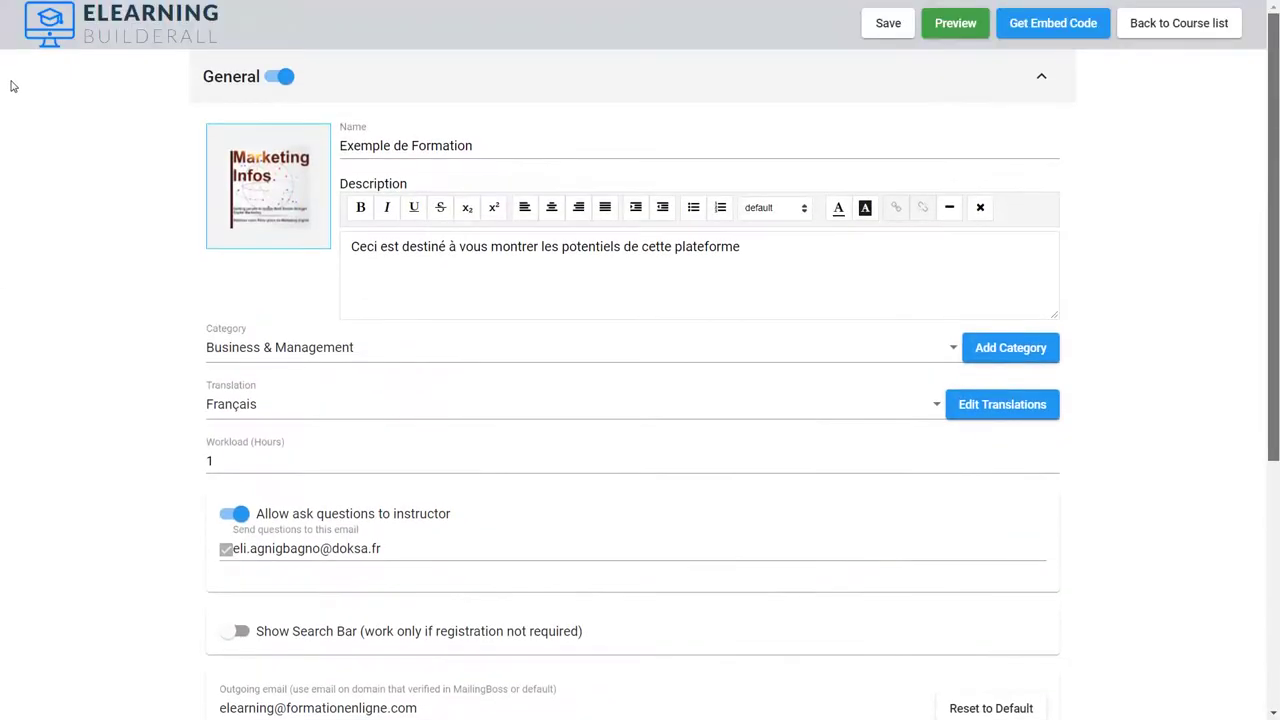
{"action": "scroll", "coordinate": [13, 87], "scroll_direction": "down", "scroll_amount": 1}
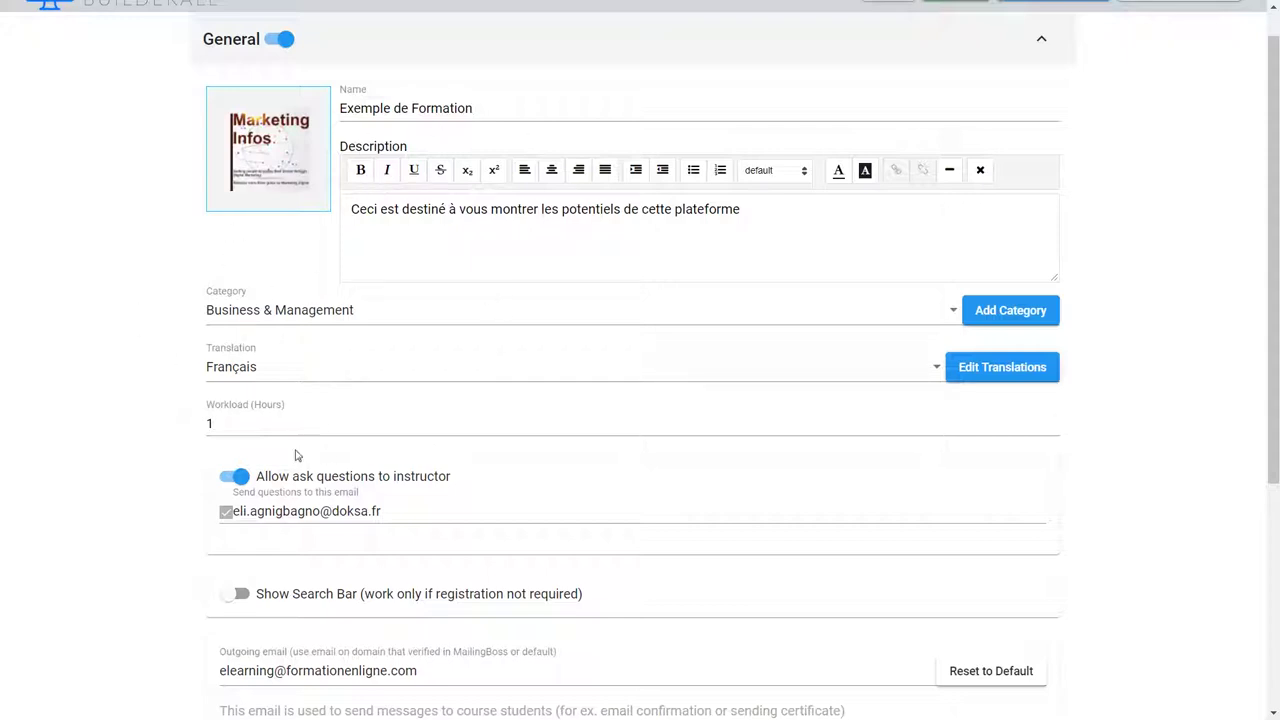
{"action": "left_click_drag", "start_coordinate": [241, 422], "coordinate": [137, 423]}
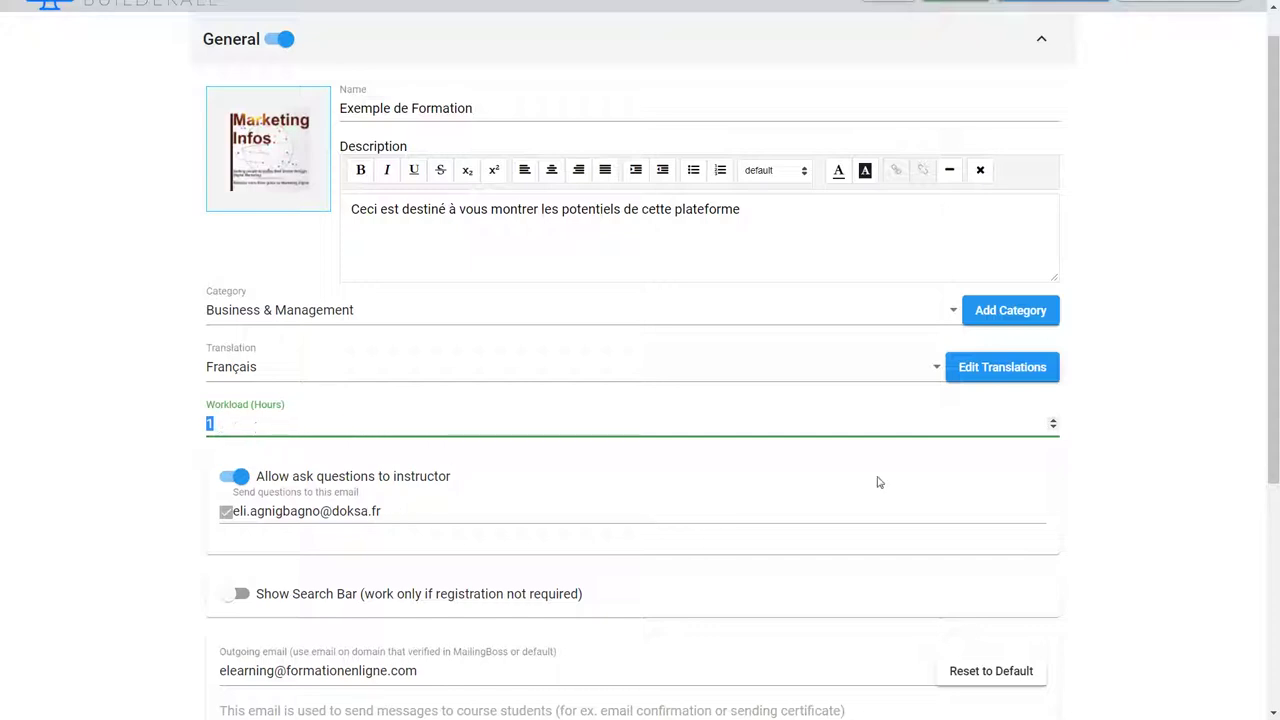
{"action": "left_click", "coordinate": [1122, 511]}
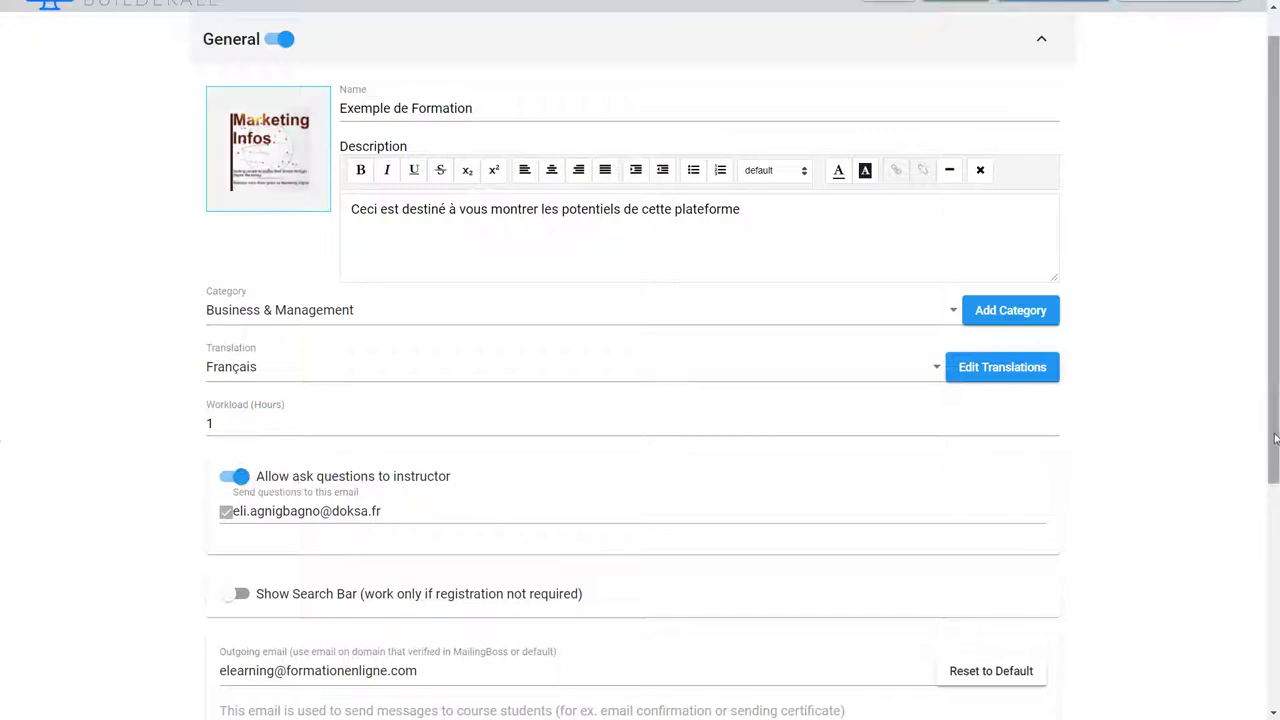
Step: Review the General settings: instructor questions enabled and search bar off
{"action": "scroll", "coordinate": [2, 378], "scroll_direction": "up", "scroll_amount": 1}
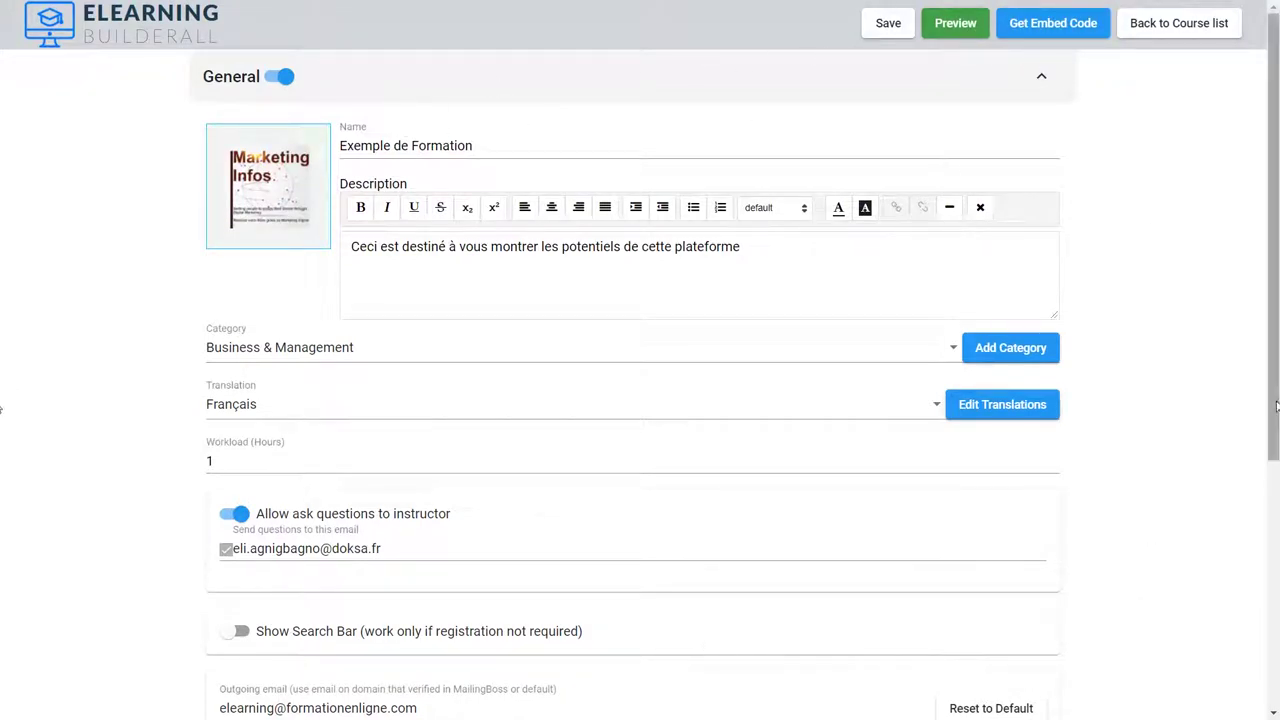
{"action": "scroll", "coordinate": [1276, 455], "scroll_direction": "down", "scroll_amount": 1}
{"action": "scroll", "coordinate": [2, 457], "scroll_direction": "down", "scroll_amount": 2}
{"action": "scroll", "coordinate": [11, 323], "scroll_direction": "up", "scroll_amount": 3}
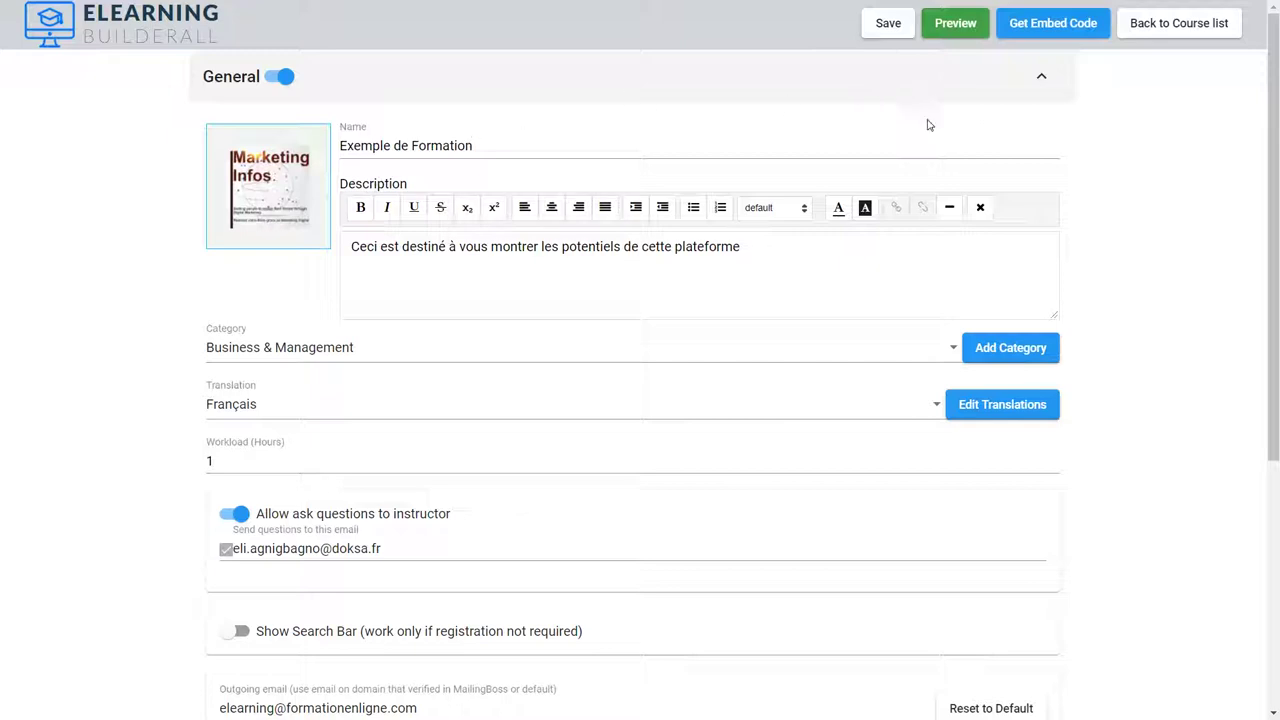
{"action": "scroll", "coordinate": [1263, 265], "scroll_direction": "down", "scroll_amount": 1}
{"action": "scroll", "coordinate": [1263, 265], "scroll_direction": "up", "scroll_amount": 1}
{"action": "scroll", "coordinate": [1266, 318], "scroll_direction": "down", "scroll_amount": 1}
{"action": "scroll", "coordinate": [1266, 318], "scroll_direction": "up", "scroll_amount": 1}
{"action": "left_click_drag", "start_coordinate": [1273, 222], "coordinate": [1265, 342]}
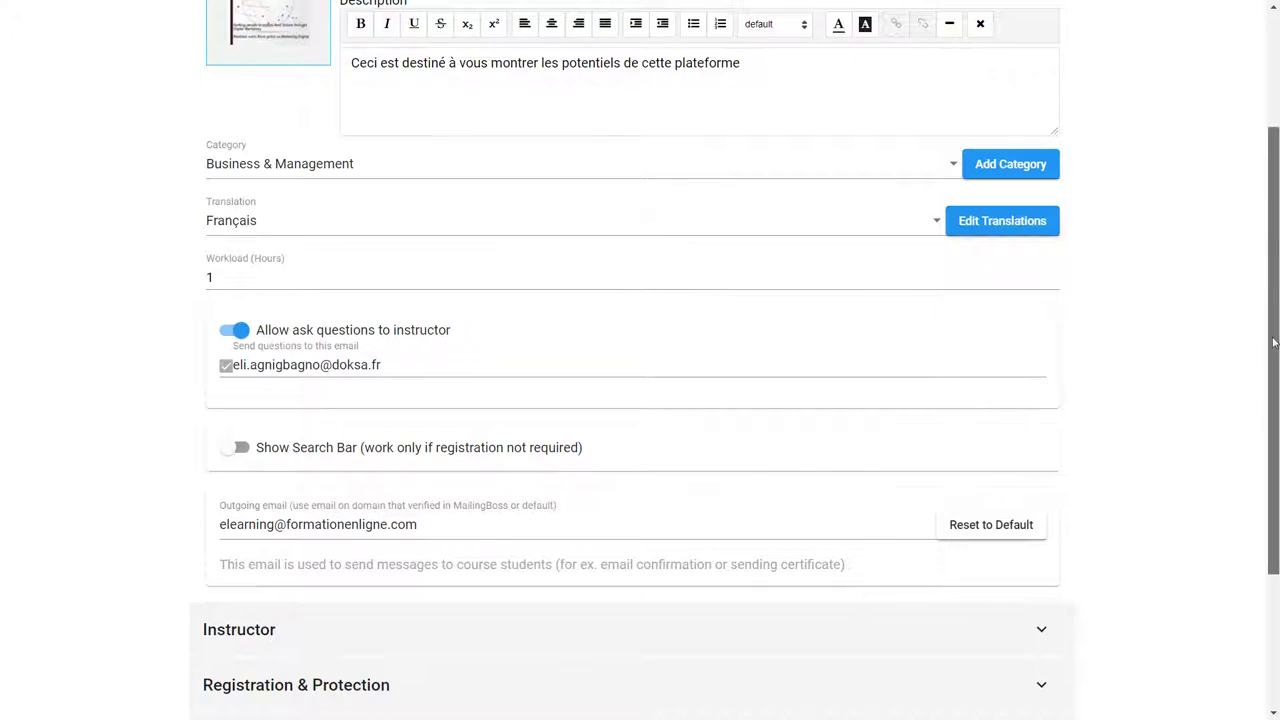
{"action": "scroll", "coordinate": [15, 420], "scroll_direction": "down", "scroll_amount": 2}
{"action": "scroll", "coordinate": [15, 381], "scroll_direction": "up", "scroll_amount": 1}
{"action": "scroll", "coordinate": [15, 378], "scroll_direction": "up", "scroll_amount": 2}
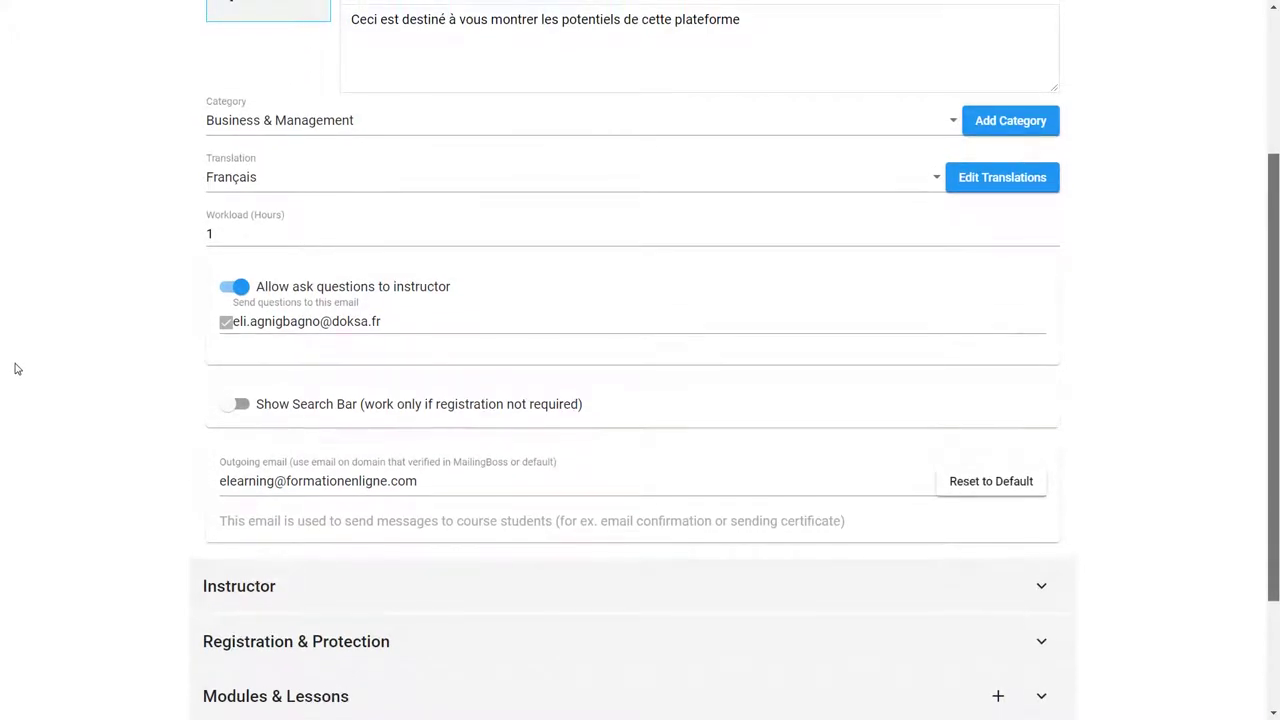
{"action": "scroll", "coordinate": [15, 360], "scroll_direction": "up", "scroll_amount": 3}
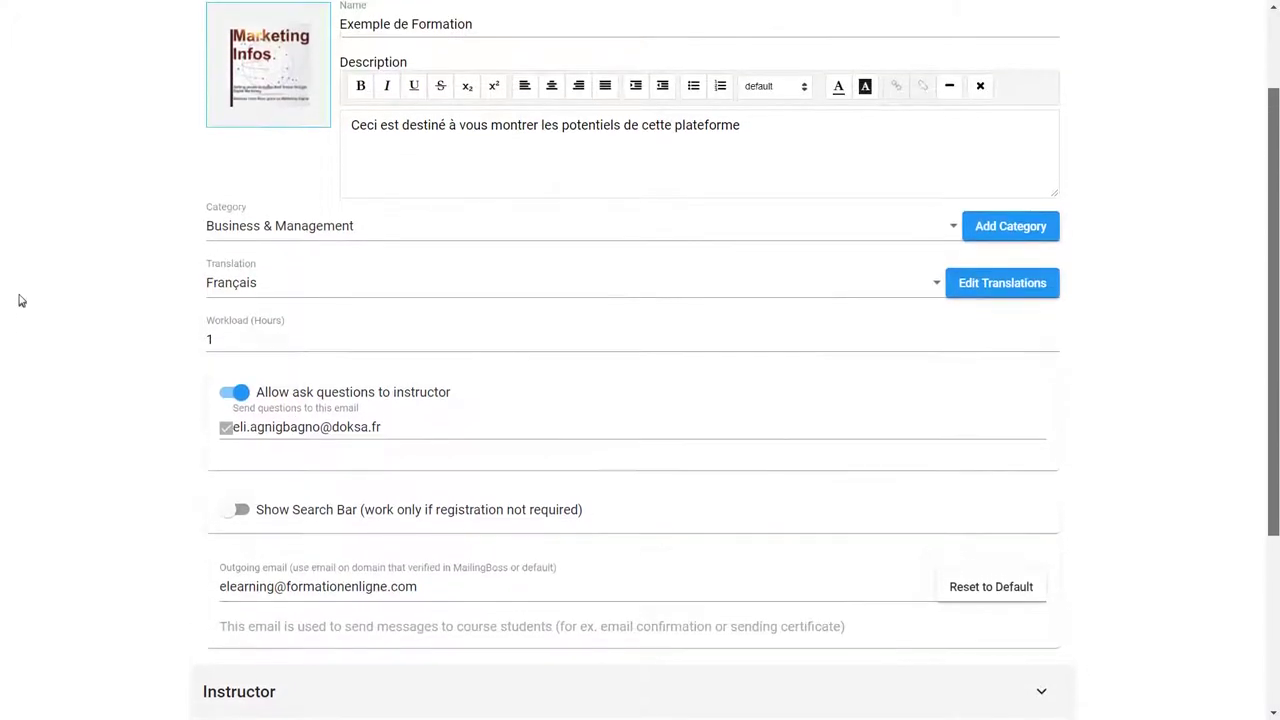
{"action": "scroll", "coordinate": [17, 269], "scroll_direction": "up", "scroll_amount": 1}
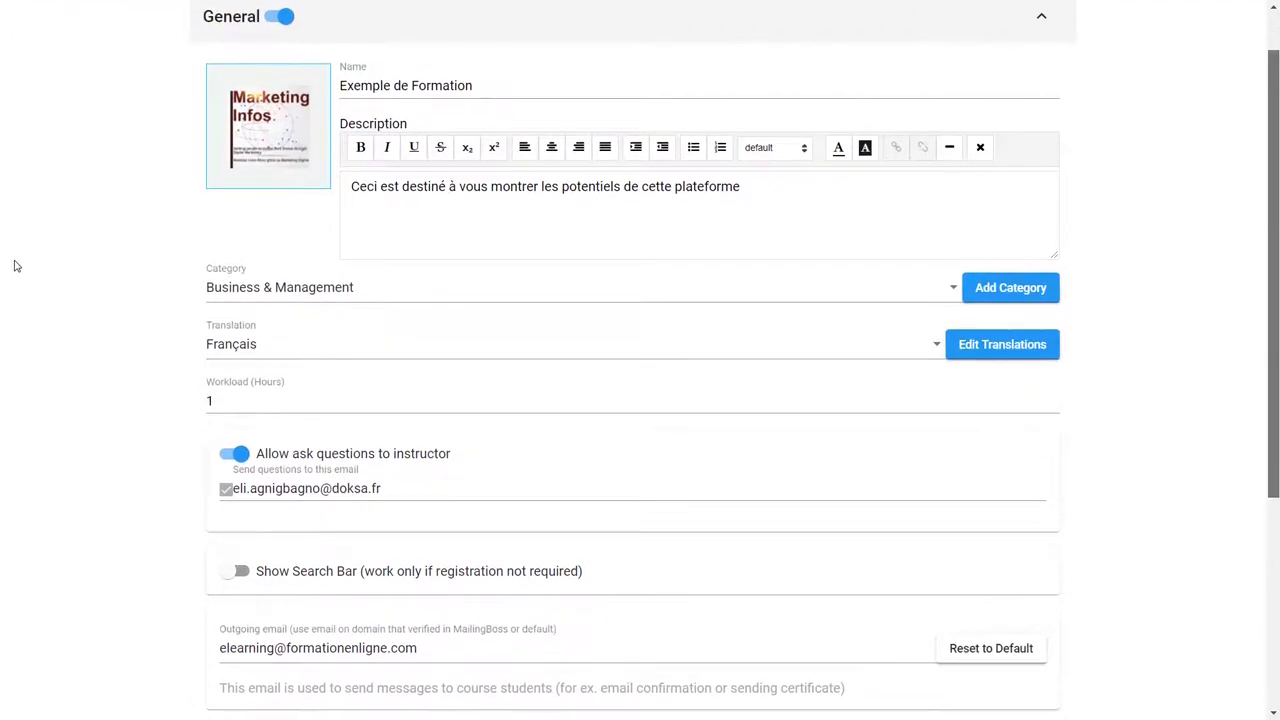
{"action": "scroll", "coordinate": [15, 266], "scroll_direction": "up", "scroll_amount": 1}
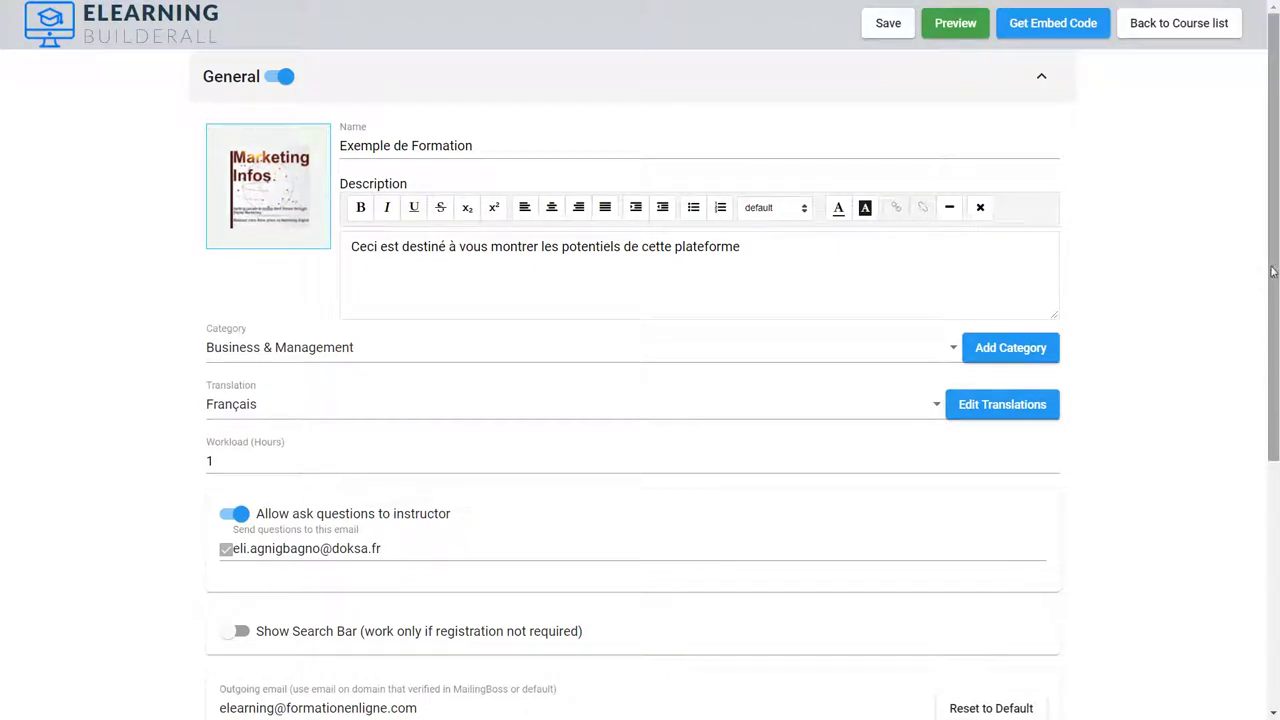
{"action": "scroll", "coordinate": [1275, 272], "scroll_direction": "down", "scroll_amount": 1}
{"action": "scroll", "coordinate": [1275, 272], "scroll_direction": "up", "scroll_amount": 1}
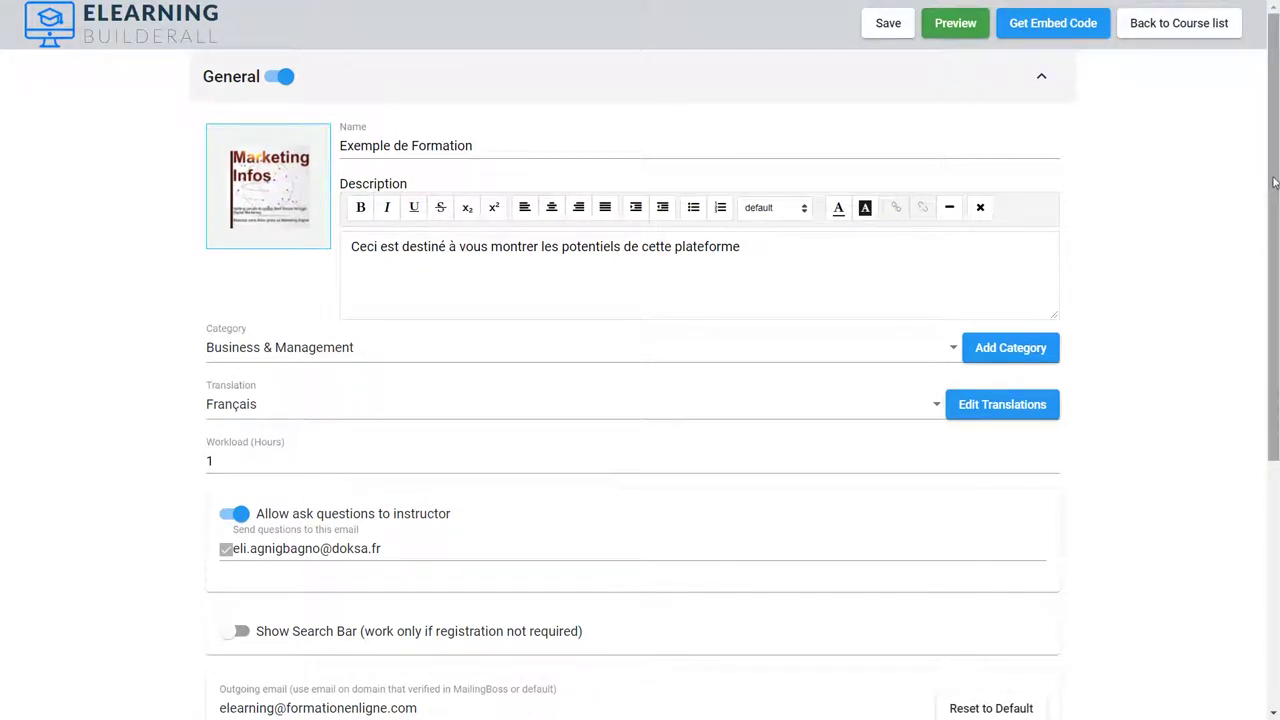
{"action": "scroll", "coordinate": [640, 300], "scroll_direction": "down", "scroll_amount": 1}
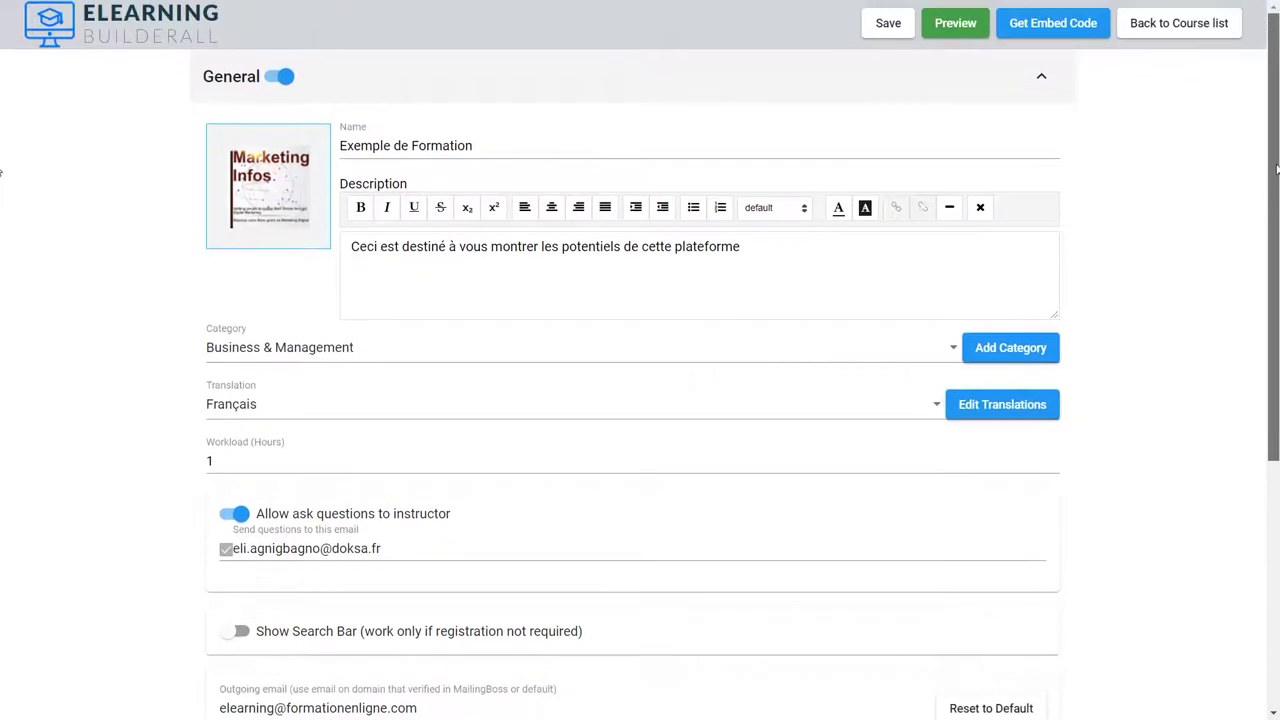
{"action": "scroll", "coordinate": [2, 193], "scroll_direction": "down", "scroll_amount": 3}
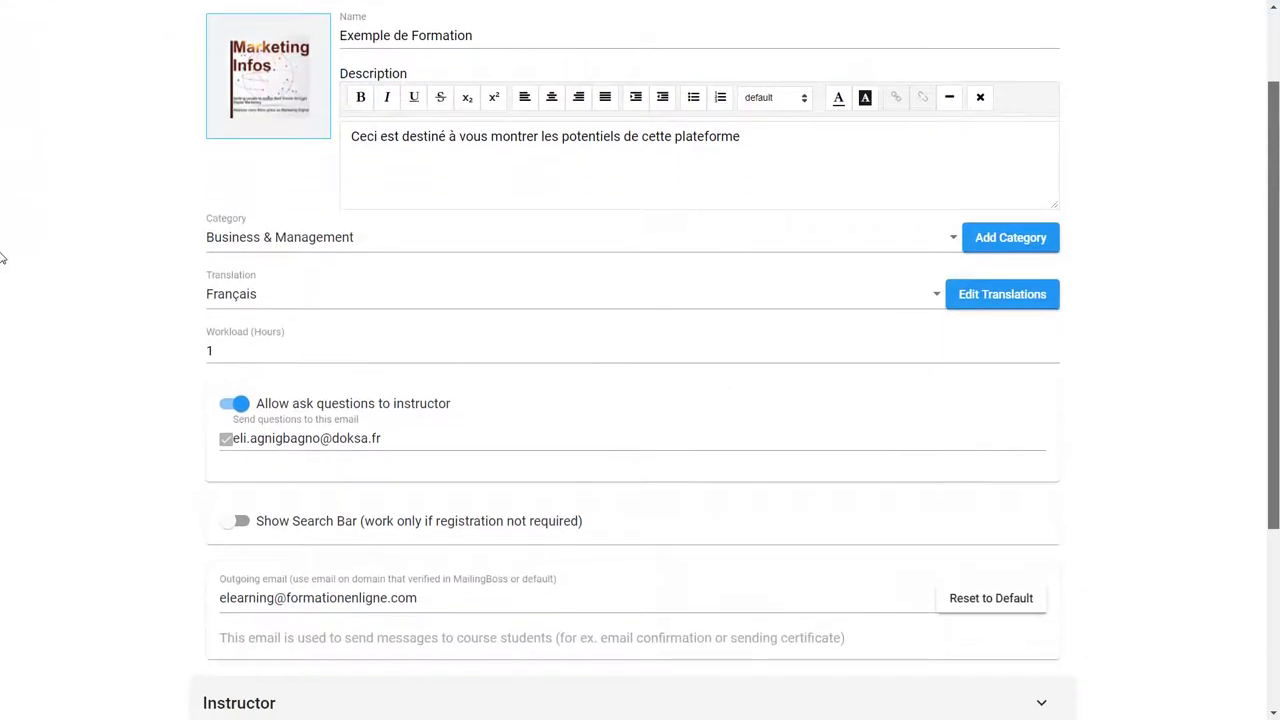
{"action": "scroll", "coordinate": [2, 263], "scroll_direction": "down", "scroll_amount": 2}
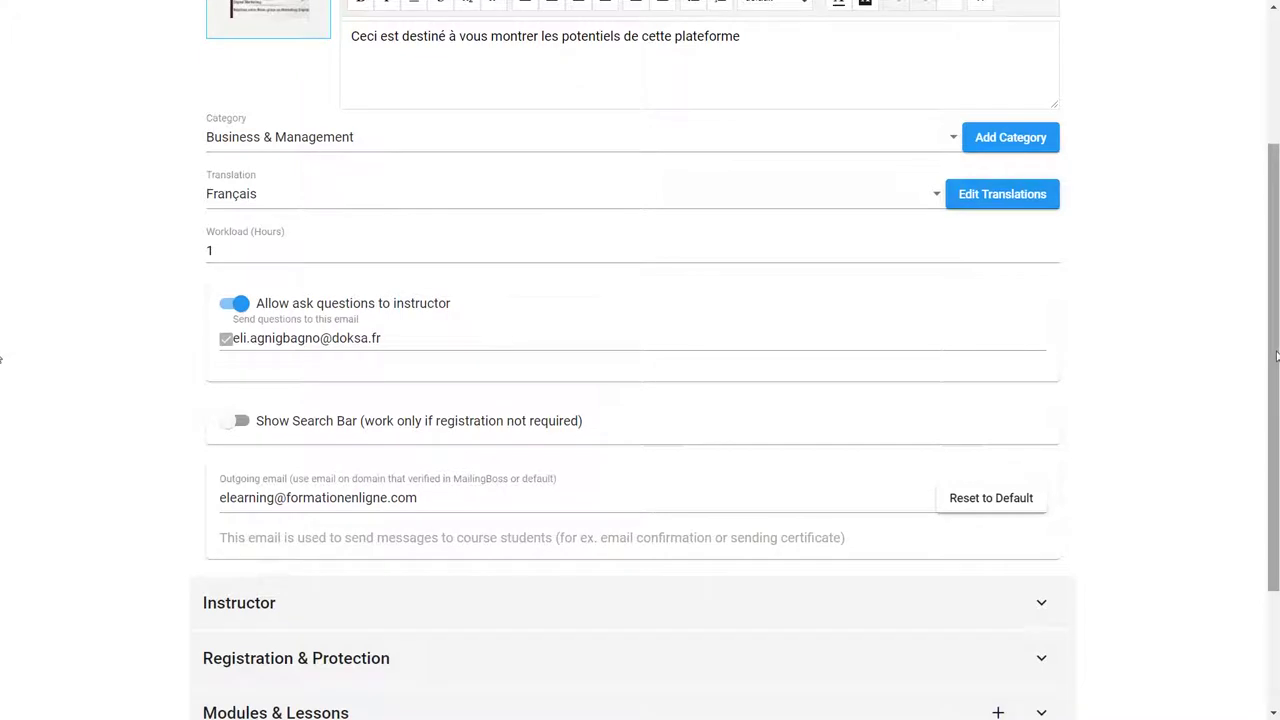
{"action": "left_click_drag", "start_coordinate": [1276, 357], "coordinate": [1273, 377]}
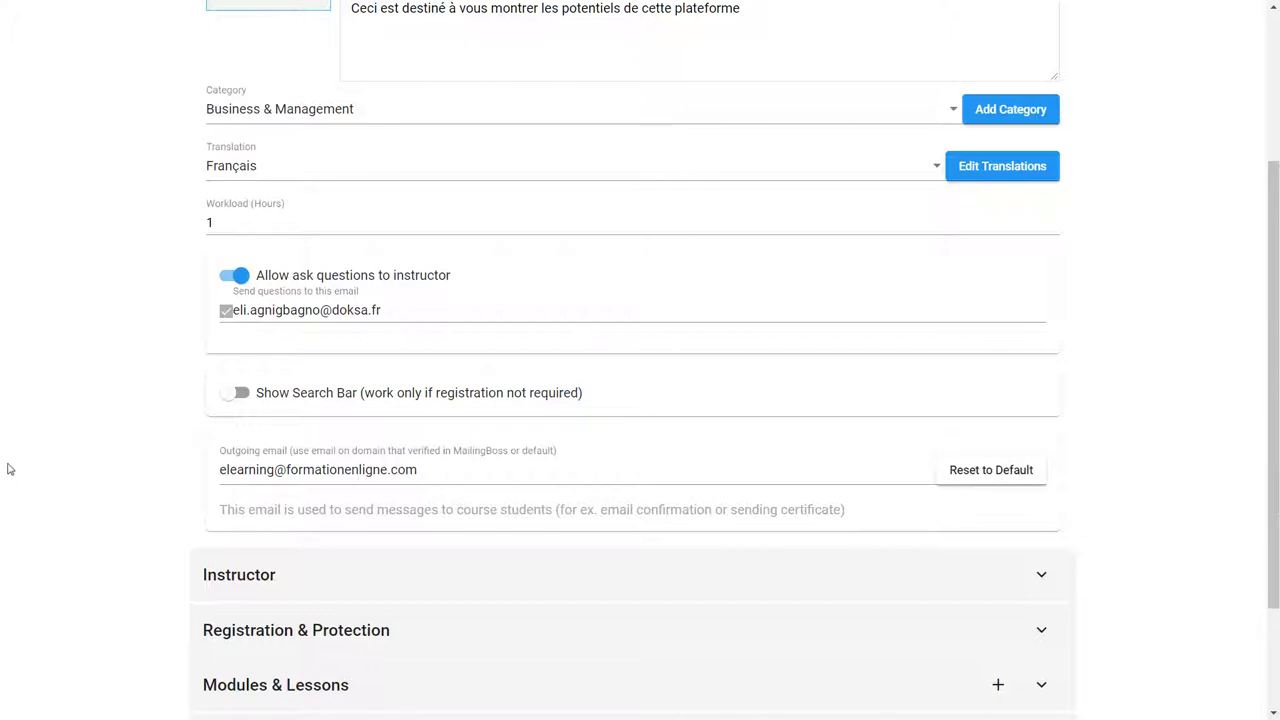
{"action": "scroll", "coordinate": [1, 433], "scroll_direction": "down", "scroll_amount": 1}
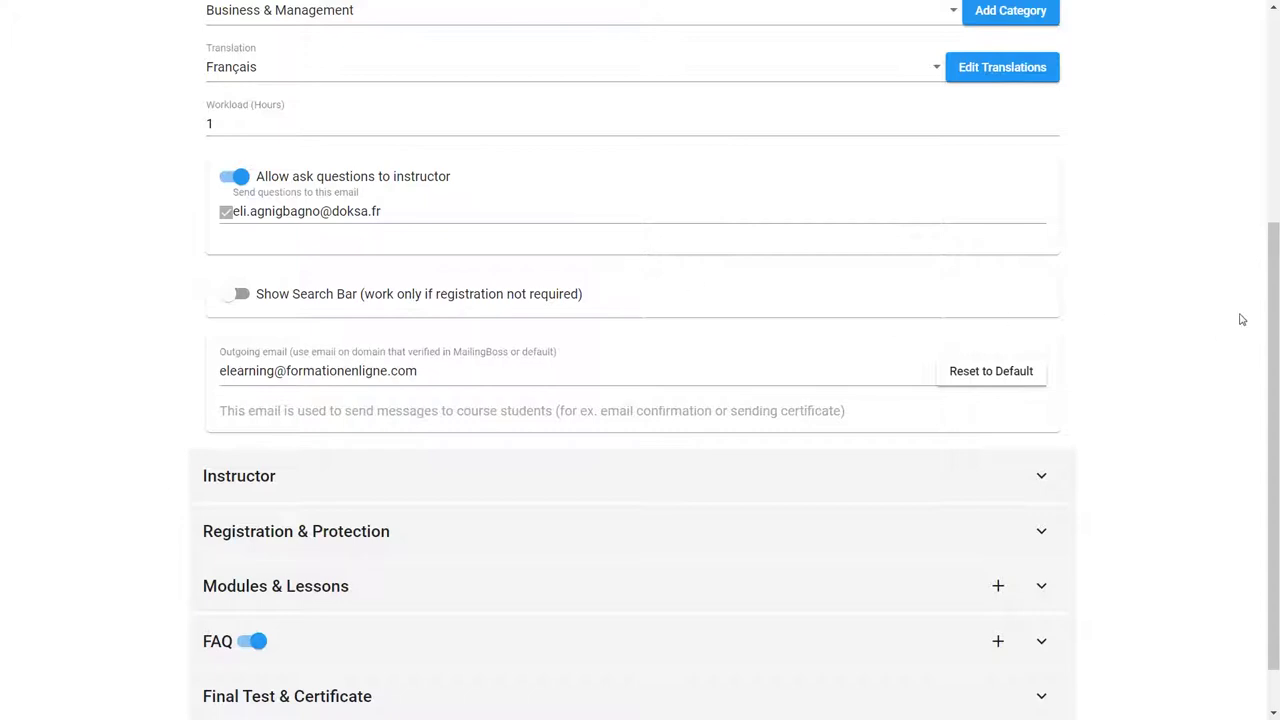
{"action": "scroll", "coordinate": [1268, 340], "scroll_direction": "down", "scroll_amount": 1}
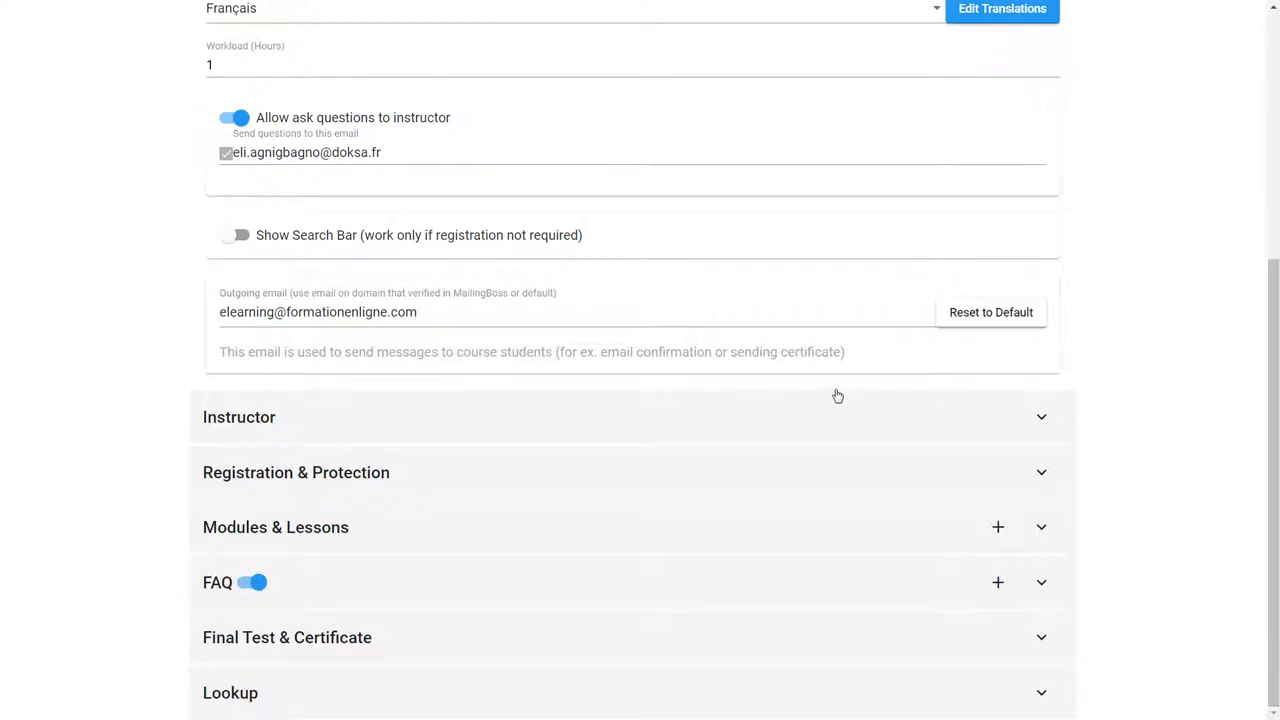
Step: Expand the Instructor and Registration & Protection settings sections
{"action": "left_click", "coordinate": [1034, 420]}
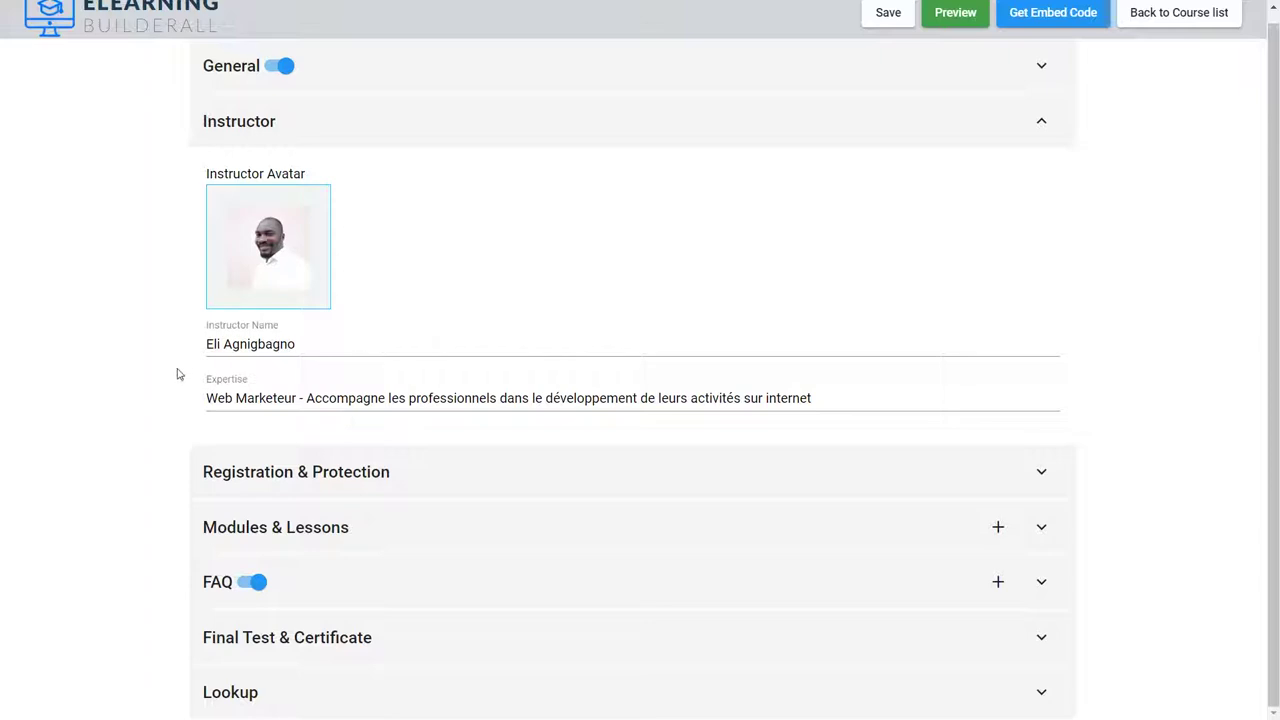
{"action": "left_click", "coordinate": [1042, 475]}
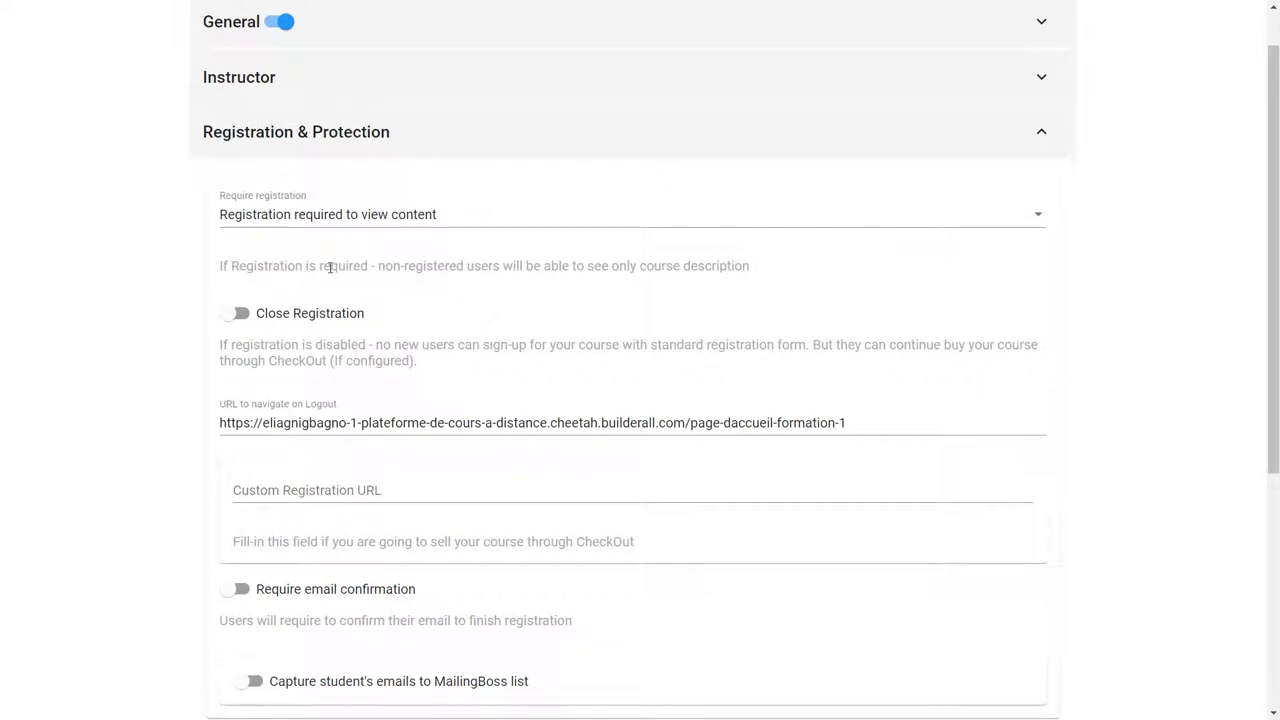
{"action": "left_click", "coordinate": [1037, 218]}
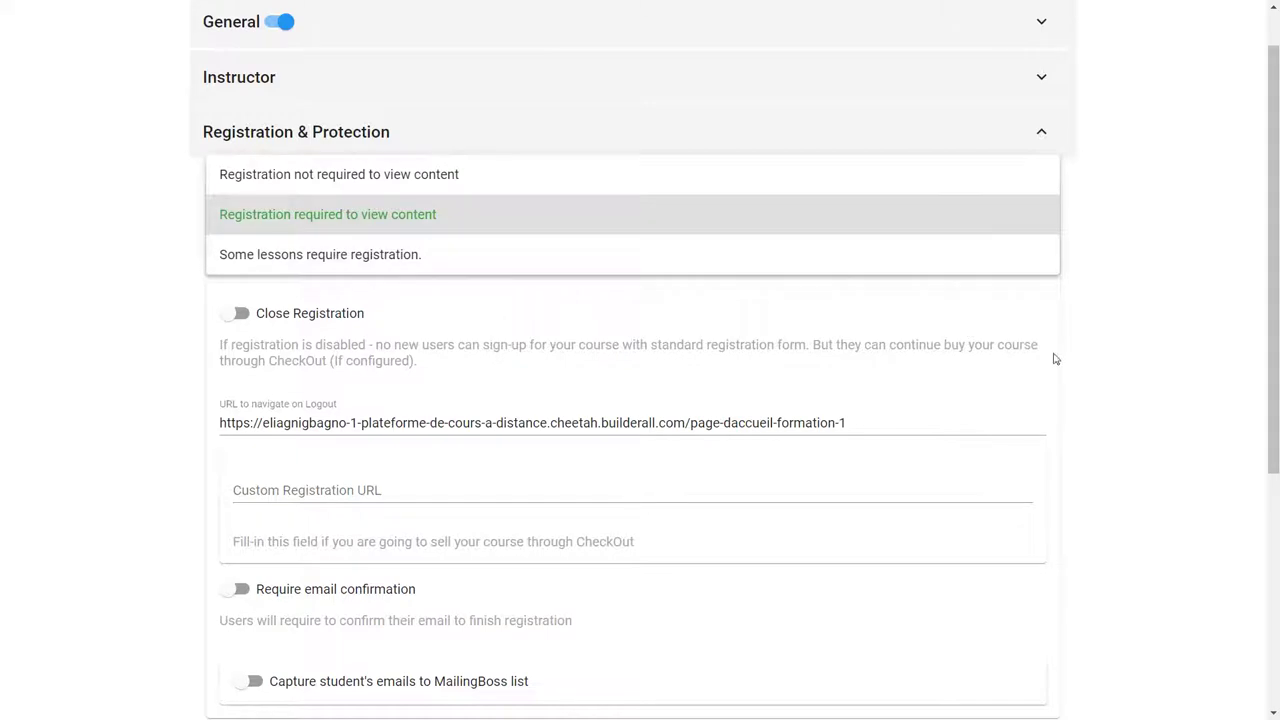
{"action": "left_click", "coordinate": [1117, 339]}
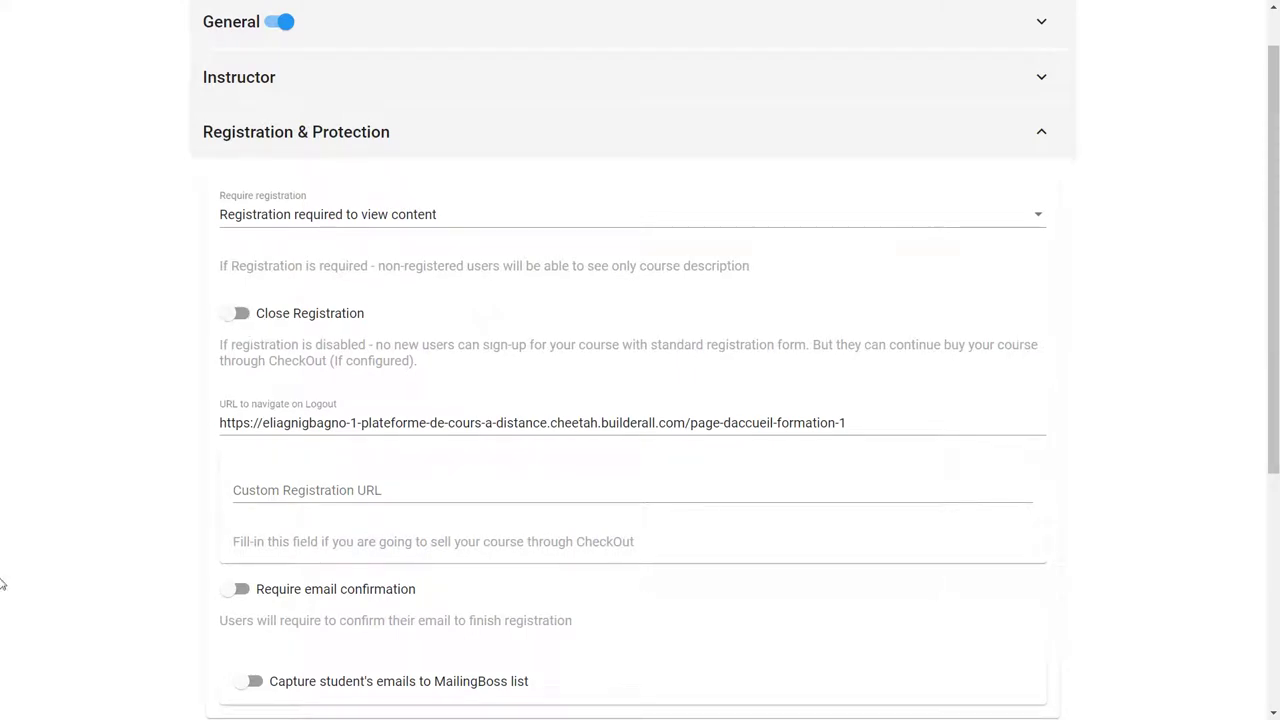
{"action": "left_click_drag", "start_coordinate": [865, 422], "coordinate": [207, 423]}
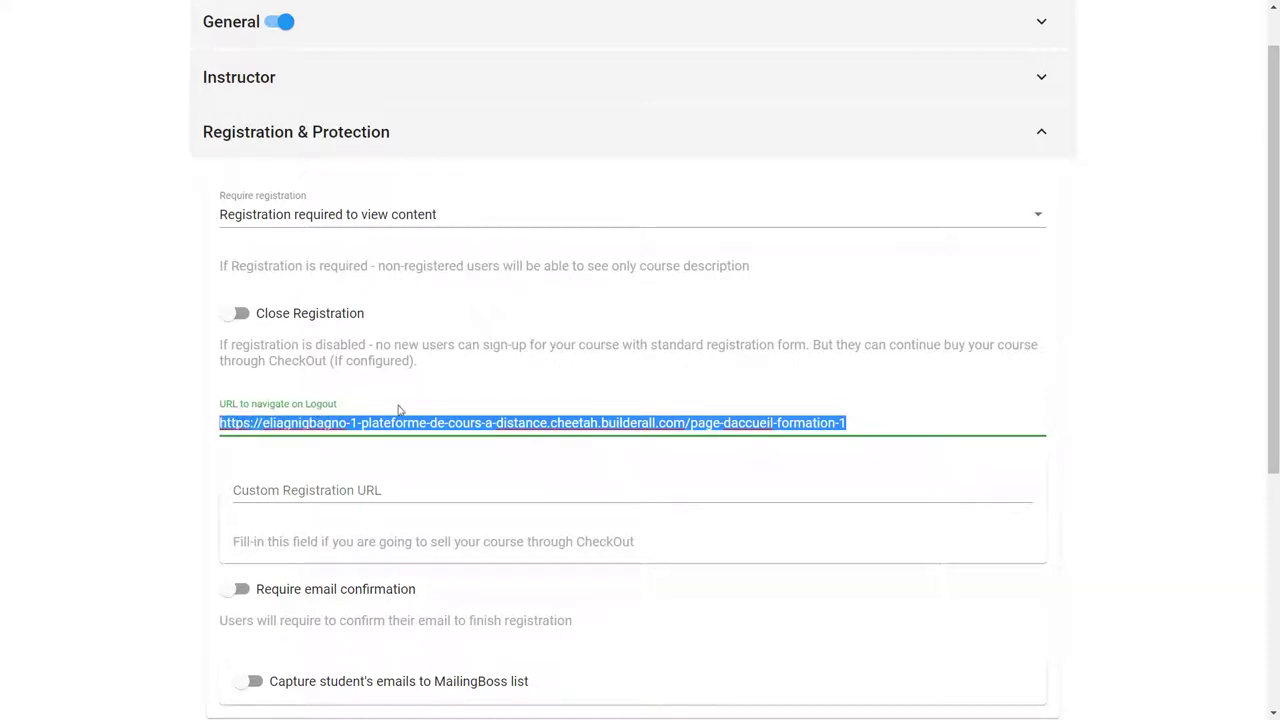
{"action": "left_click", "coordinate": [1107, 407]}
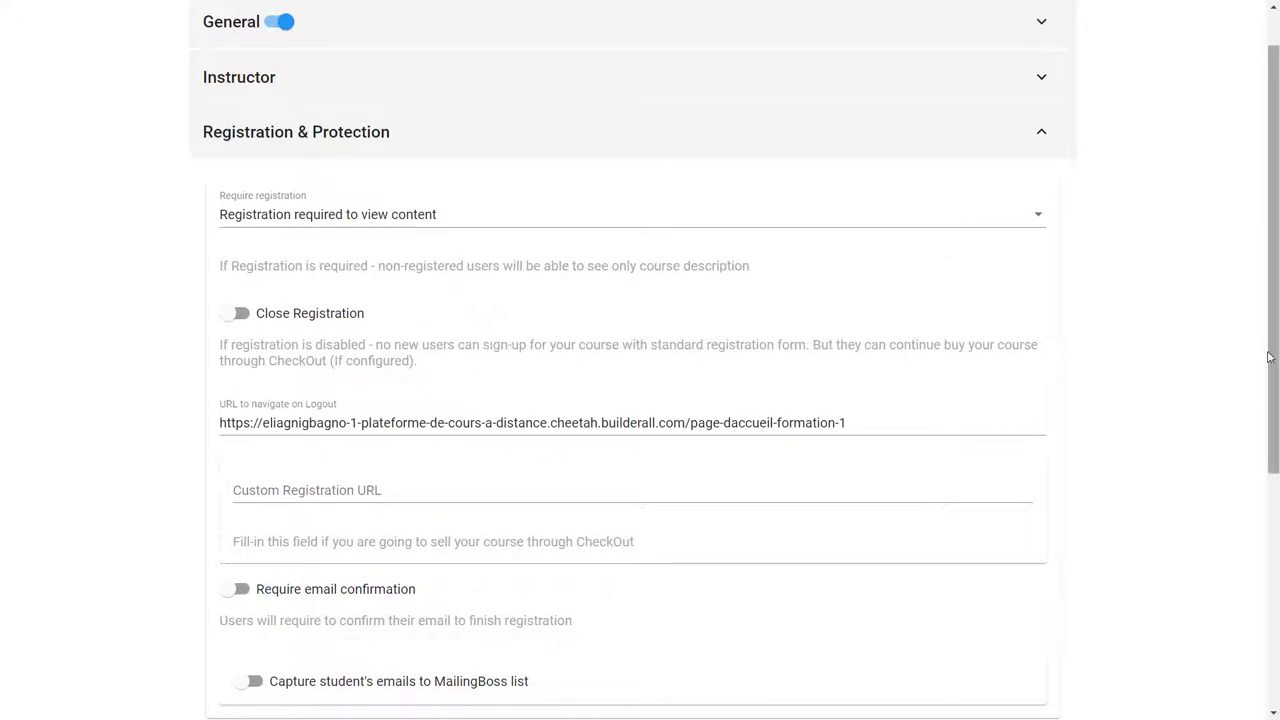
{"action": "left_click_drag", "start_coordinate": [1273, 358], "coordinate": [1257, 484]}
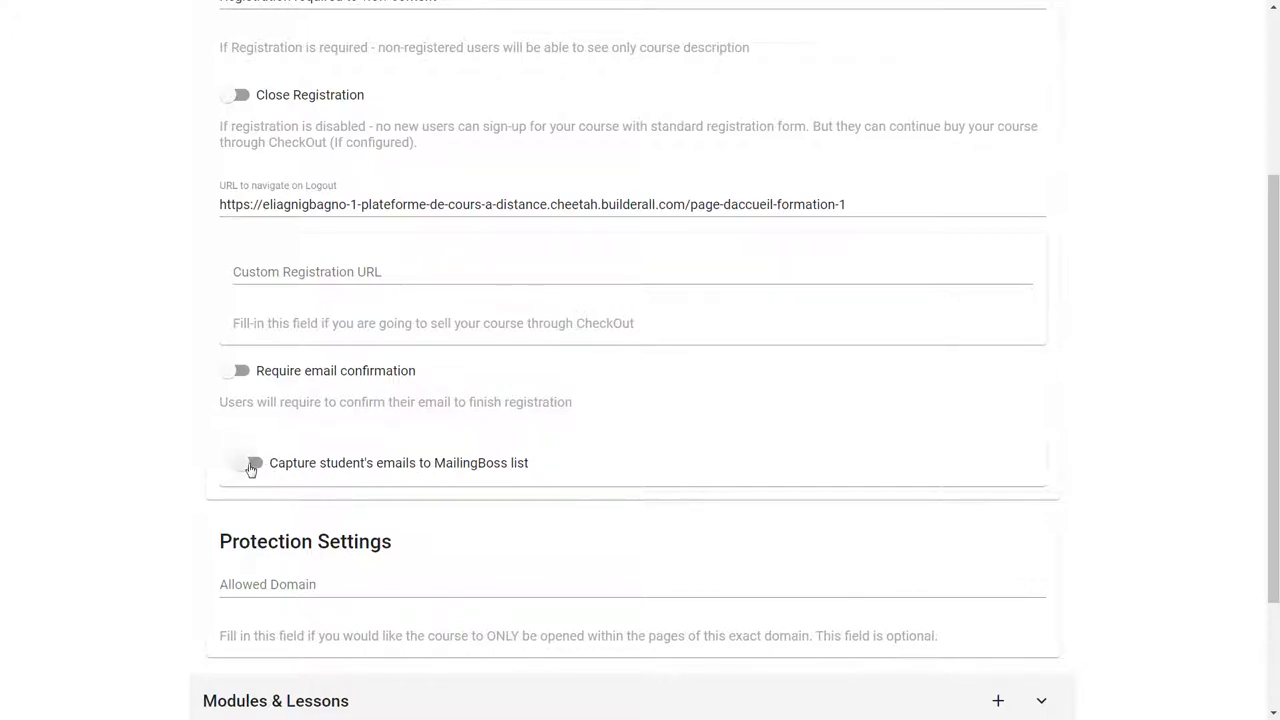
Step: Leave the Allowed Domain field empty and expand the Modules & Lessons section
{"action": "left_click_drag", "start_coordinate": [1273, 417], "coordinate": [1273, 558]}
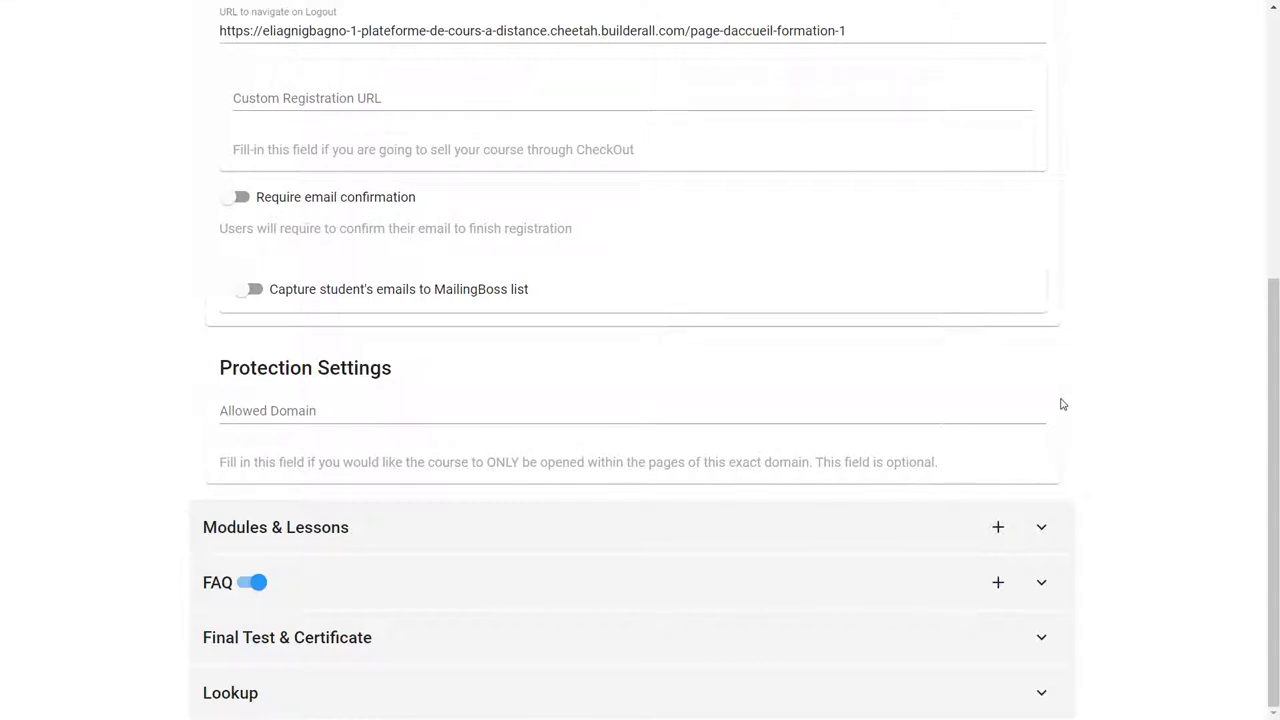
{"action": "left_click", "coordinate": [316, 419]}
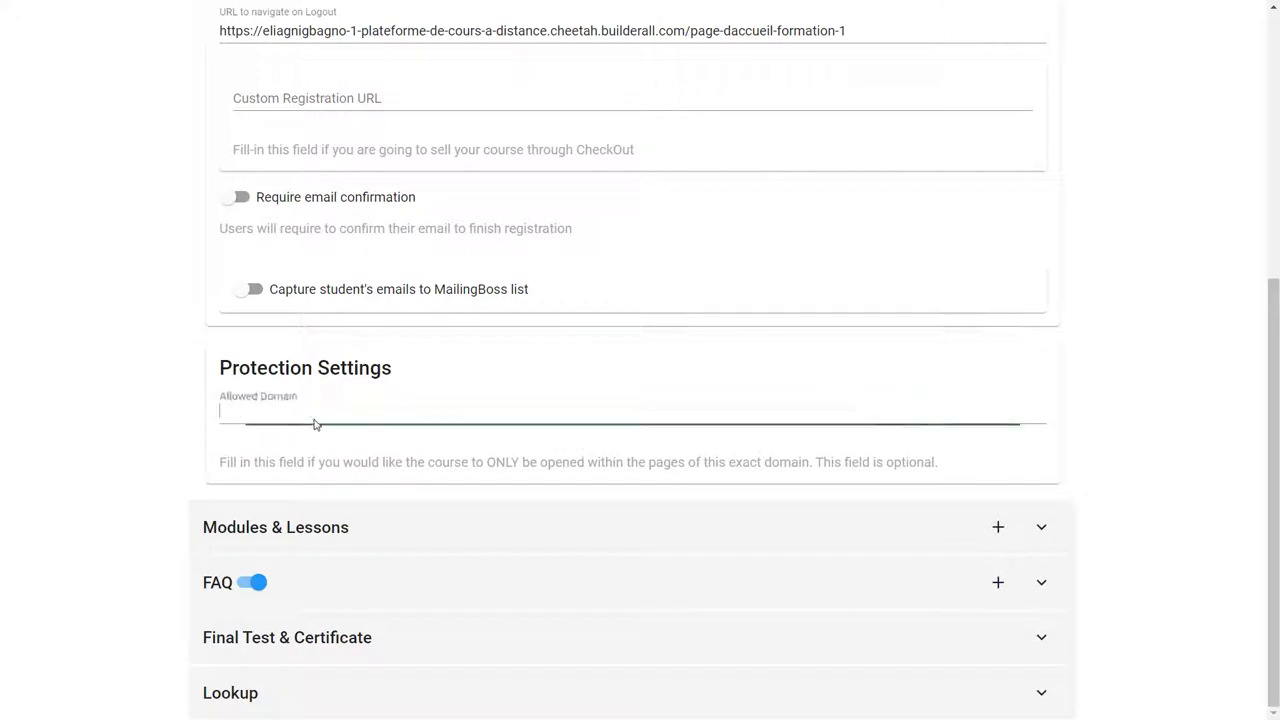
{"action": "left_click", "coordinate": [1160, 447]}
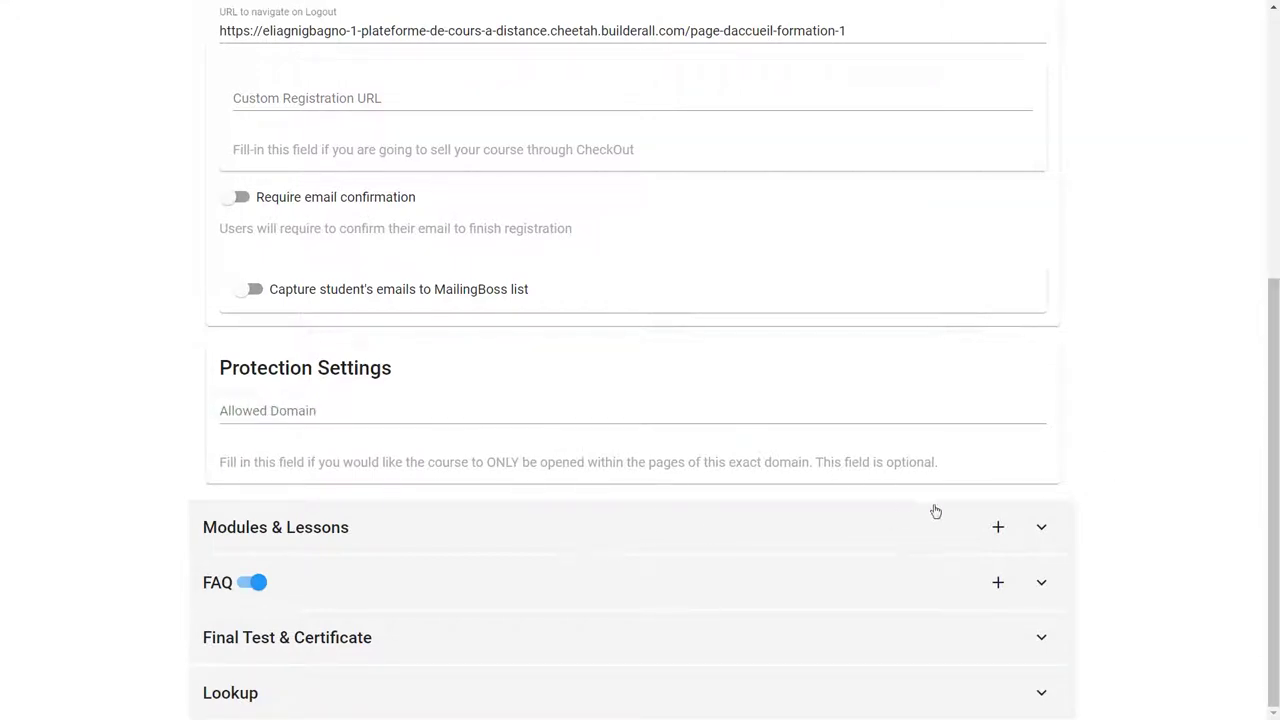
{"action": "left_click", "coordinate": [1040, 529]}
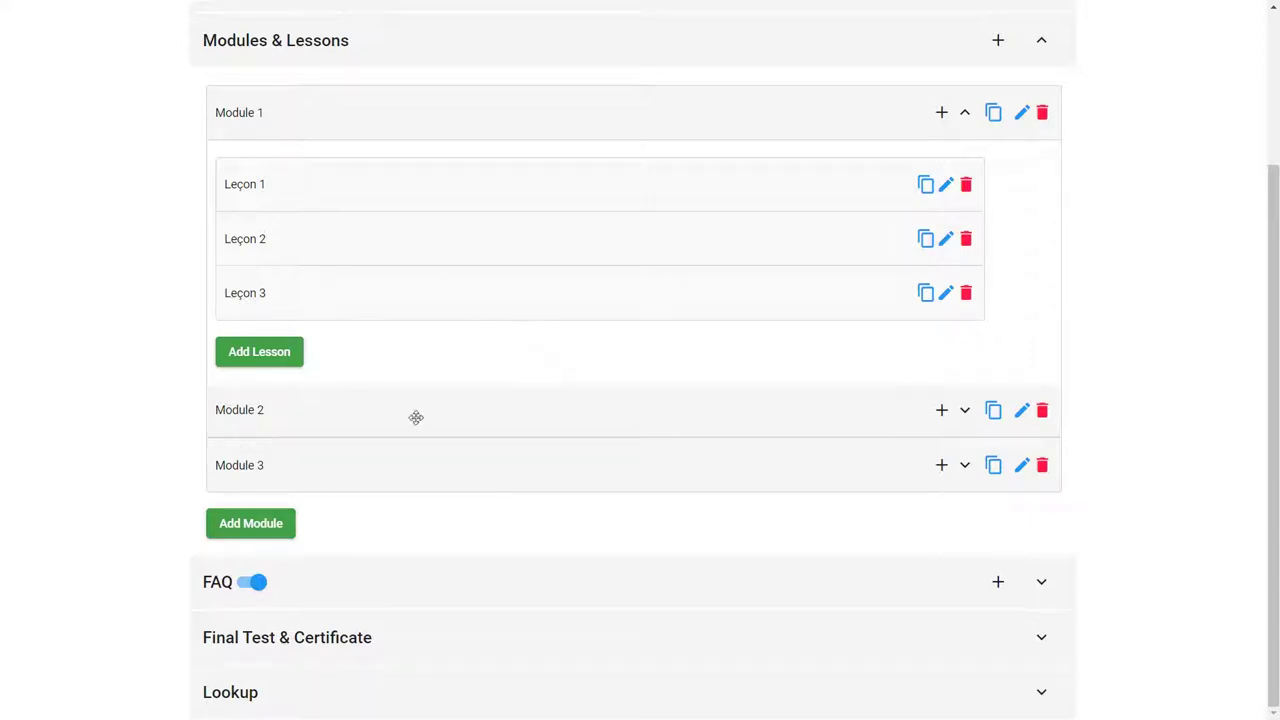
Step: Expand Module 2, Module 1, Module 2 and Module 3 in turn to browse their lessons
{"action": "left_click", "coordinate": [530, 420]}
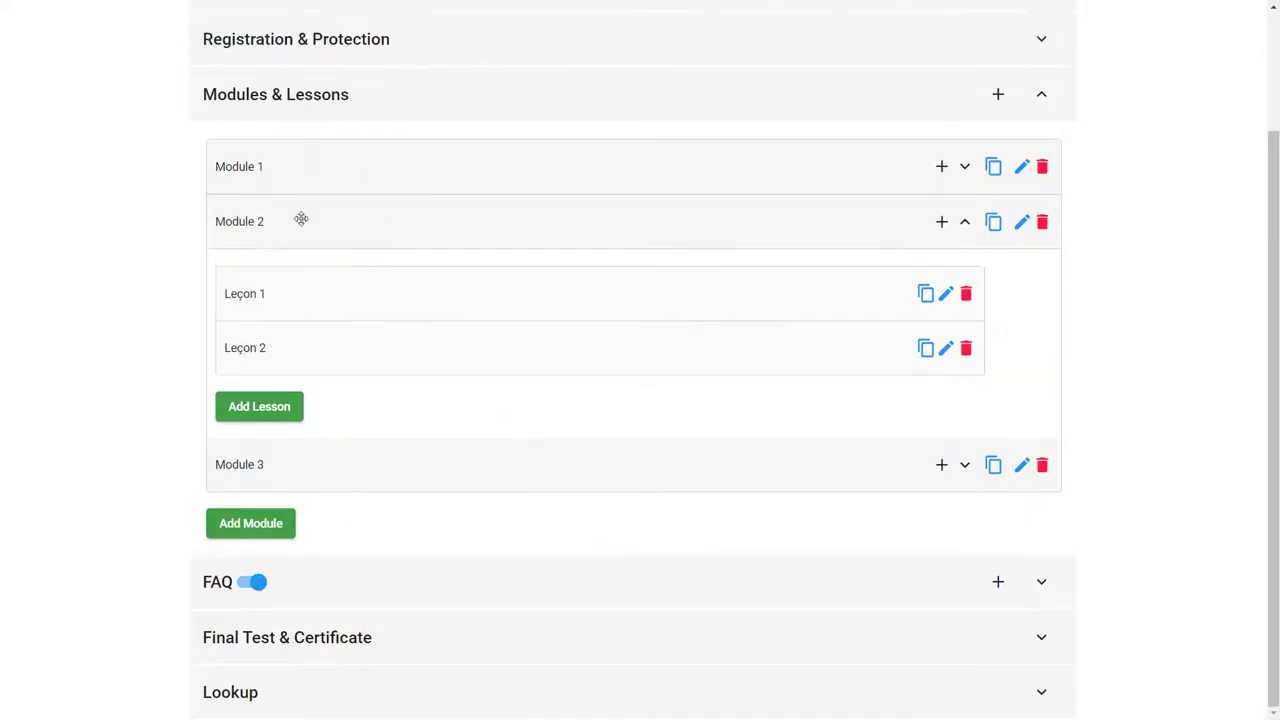
{"action": "left_click", "coordinate": [309, 171]}
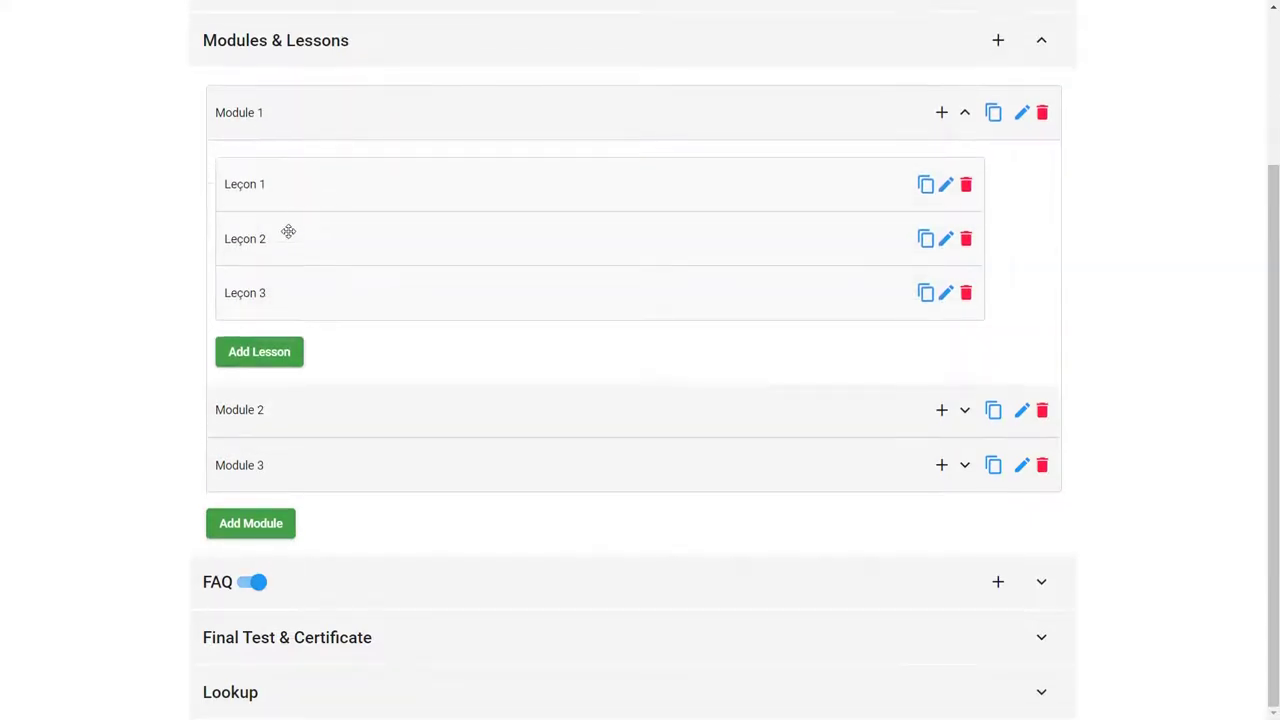
{"action": "left_click", "coordinate": [402, 409]}
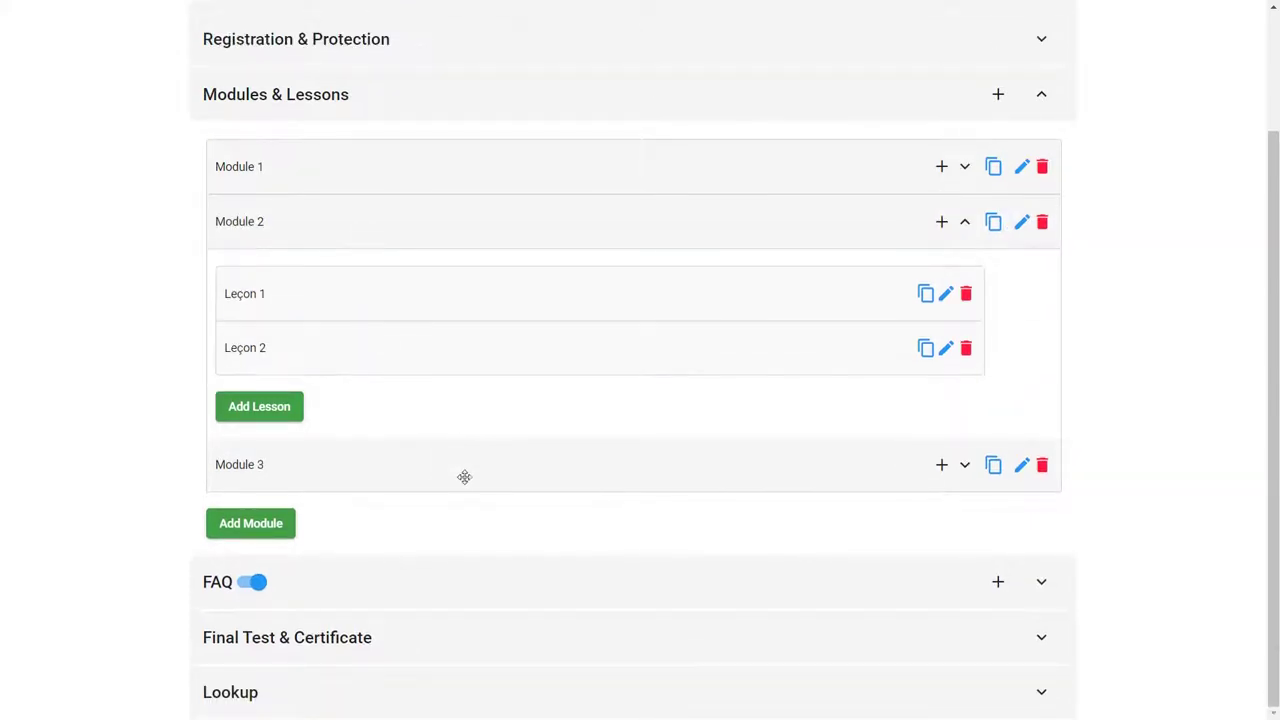
{"action": "left_click", "coordinate": [463, 477]}
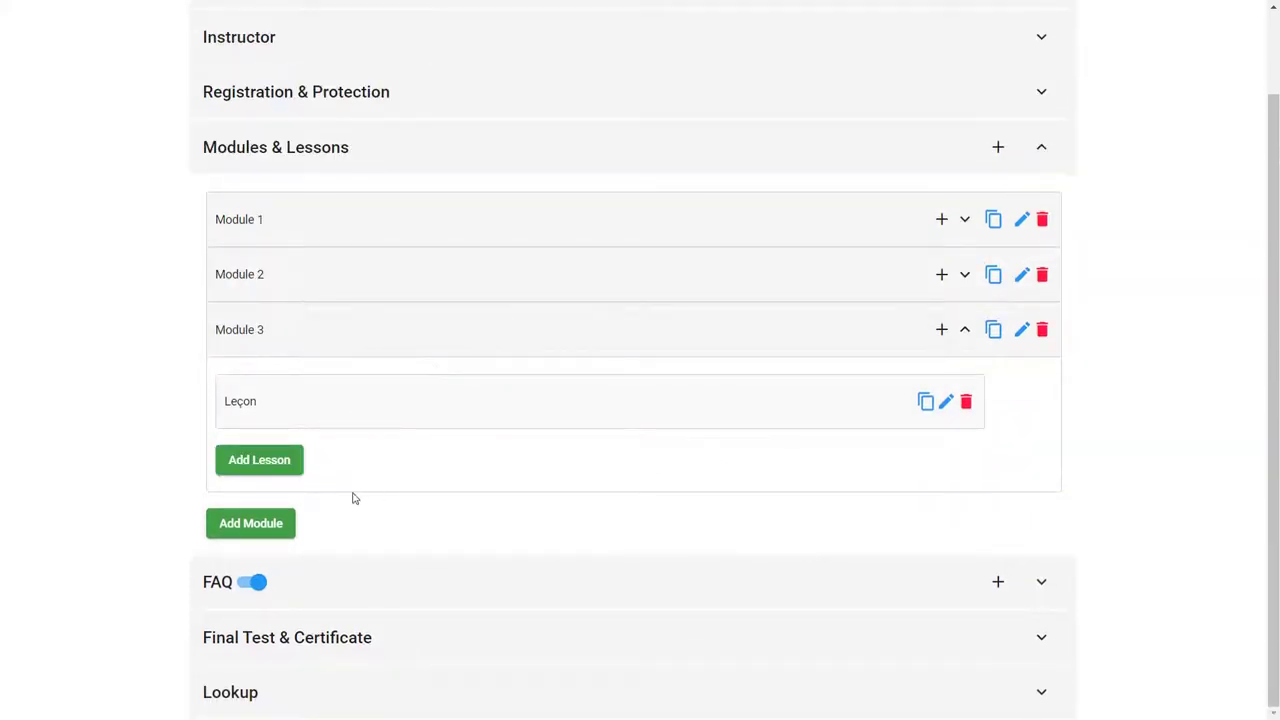
{"action": "left_click", "coordinate": [1021, 220]}
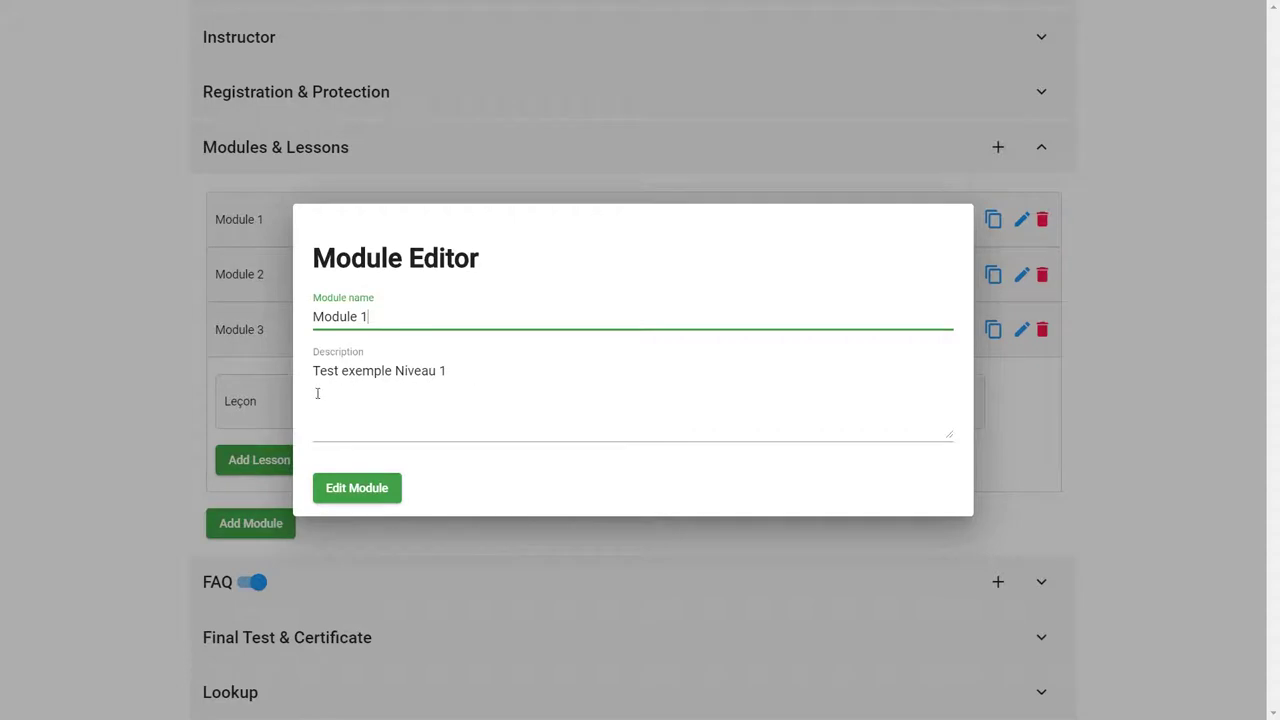
{"action": "left_click", "coordinate": [1174, 329]}
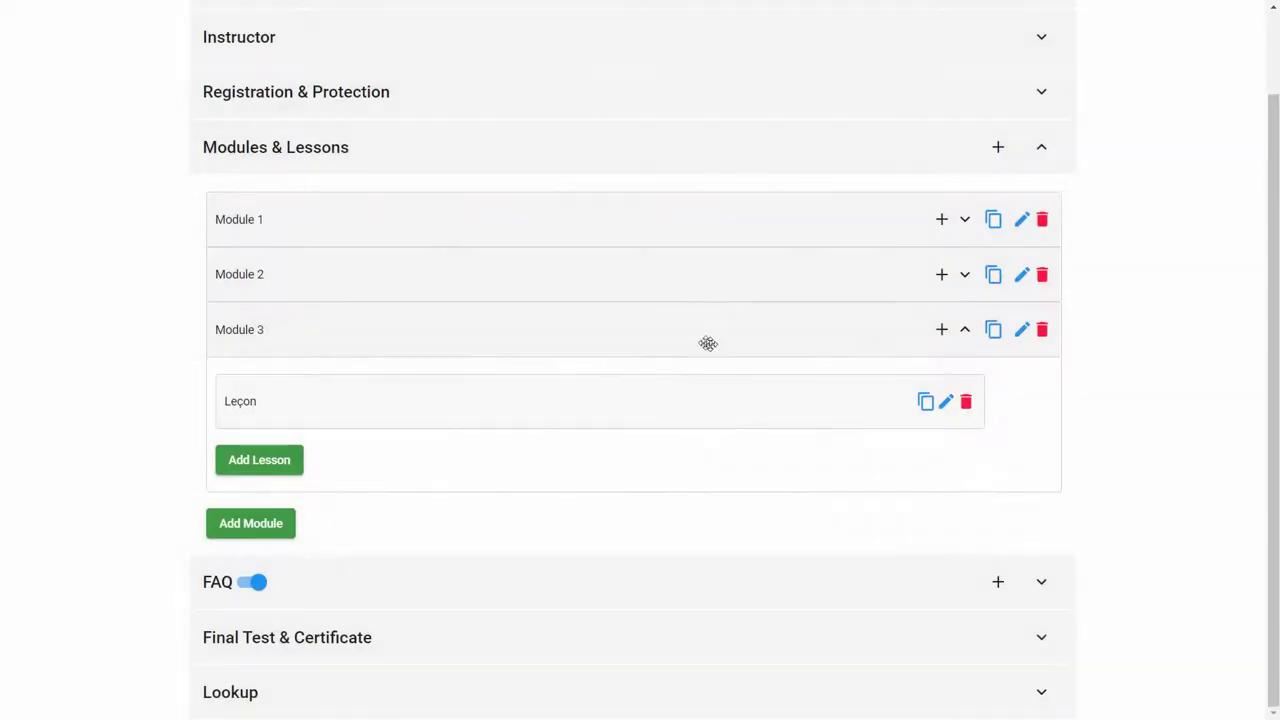
Step: Expand Module 1 and open Leçon 1 in the Lesson Editor
{"action": "left_click", "coordinate": [965, 222]}
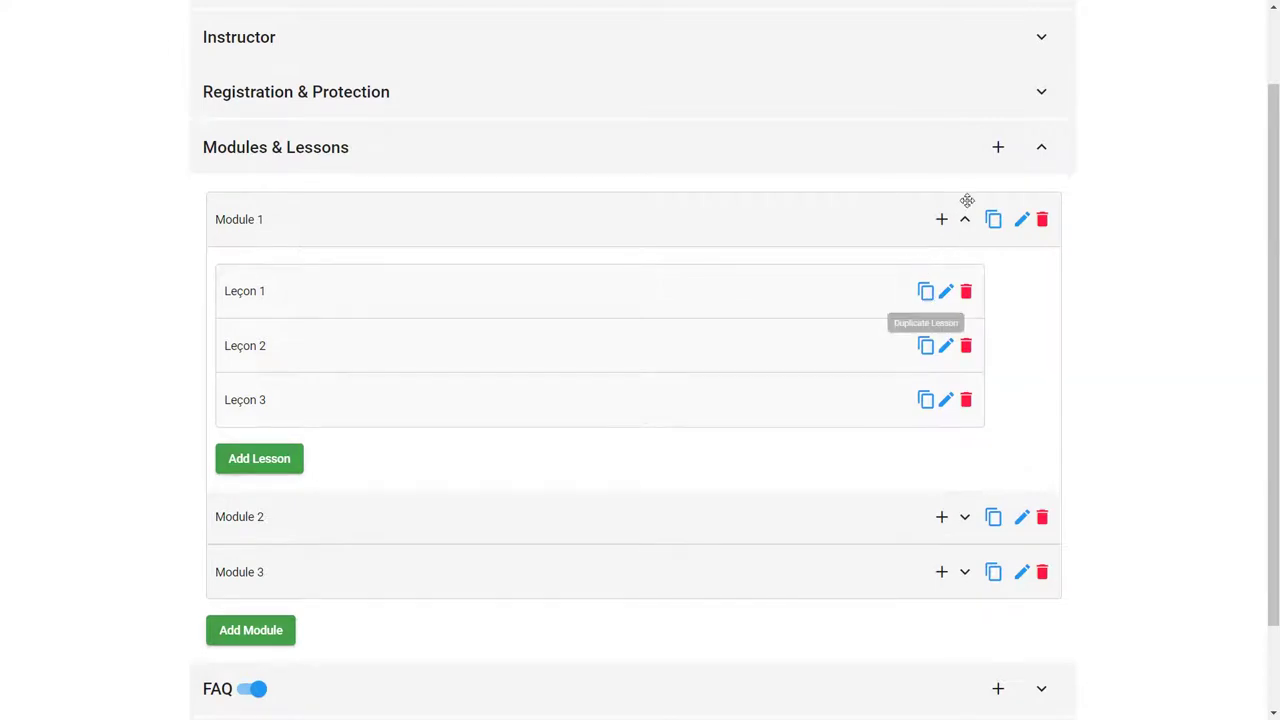
{"action": "left_click", "coordinate": [946, 292]}
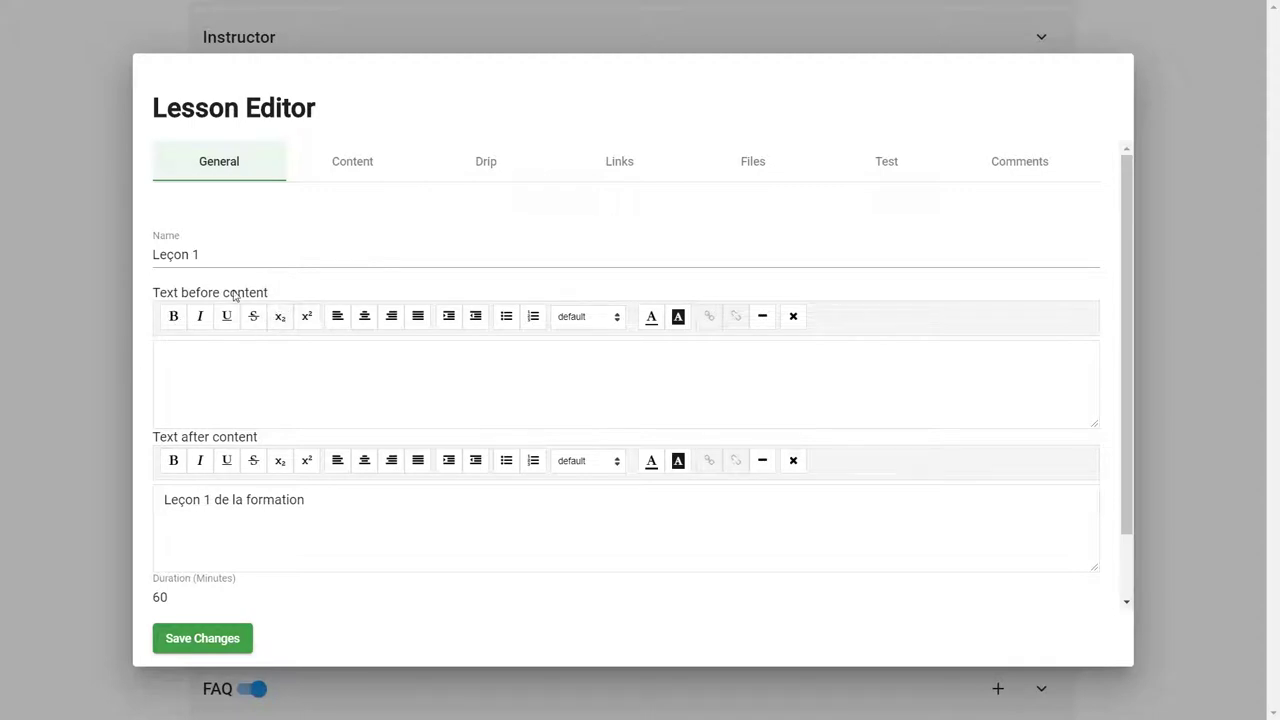
Step: Review Leçon 1's text before content and Easy level, then view its Content settings
{"action": "left_click", "coordinate": [229, 366]}
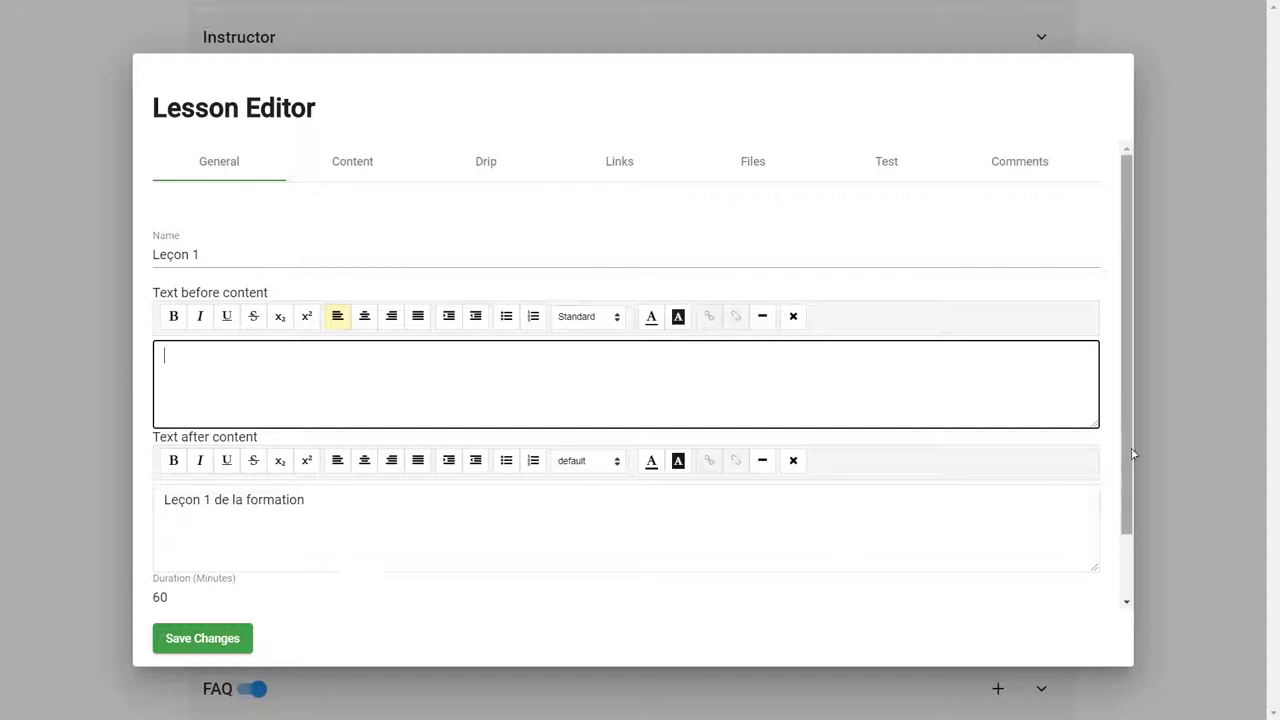
{"action": "left_click_drag", "start_coordinate": [1127, 452], "coordinate": [1120, 603]}
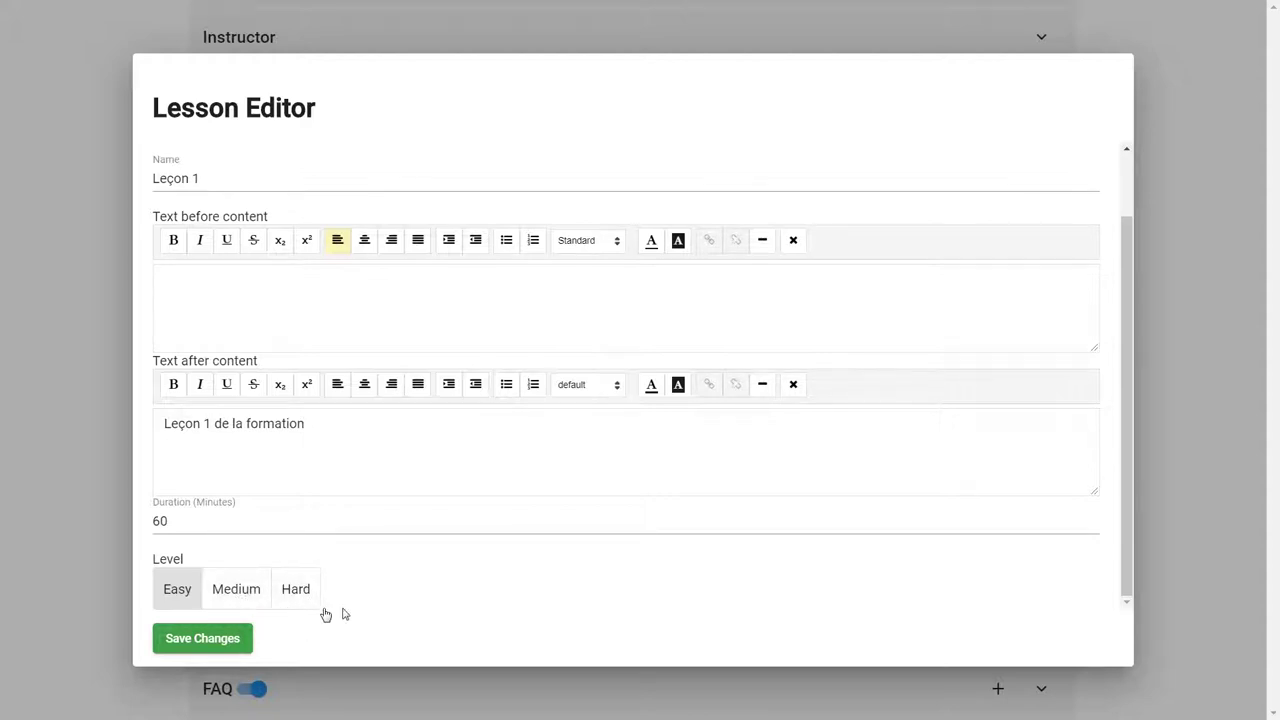
{"action": "scroll", "coordinate": [1120, 440], "scroll_direction": "up", "scroll_amount": 2}
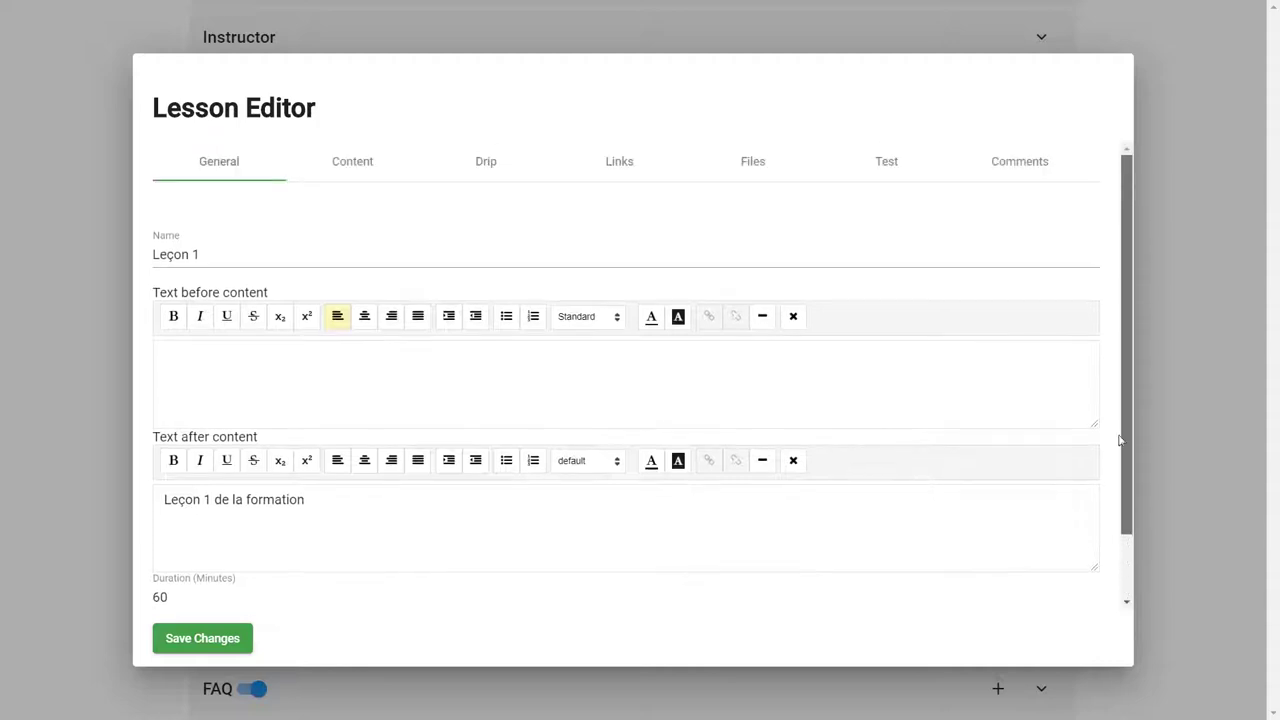
{"action": "left_click", "coordinate": [348, 170]}
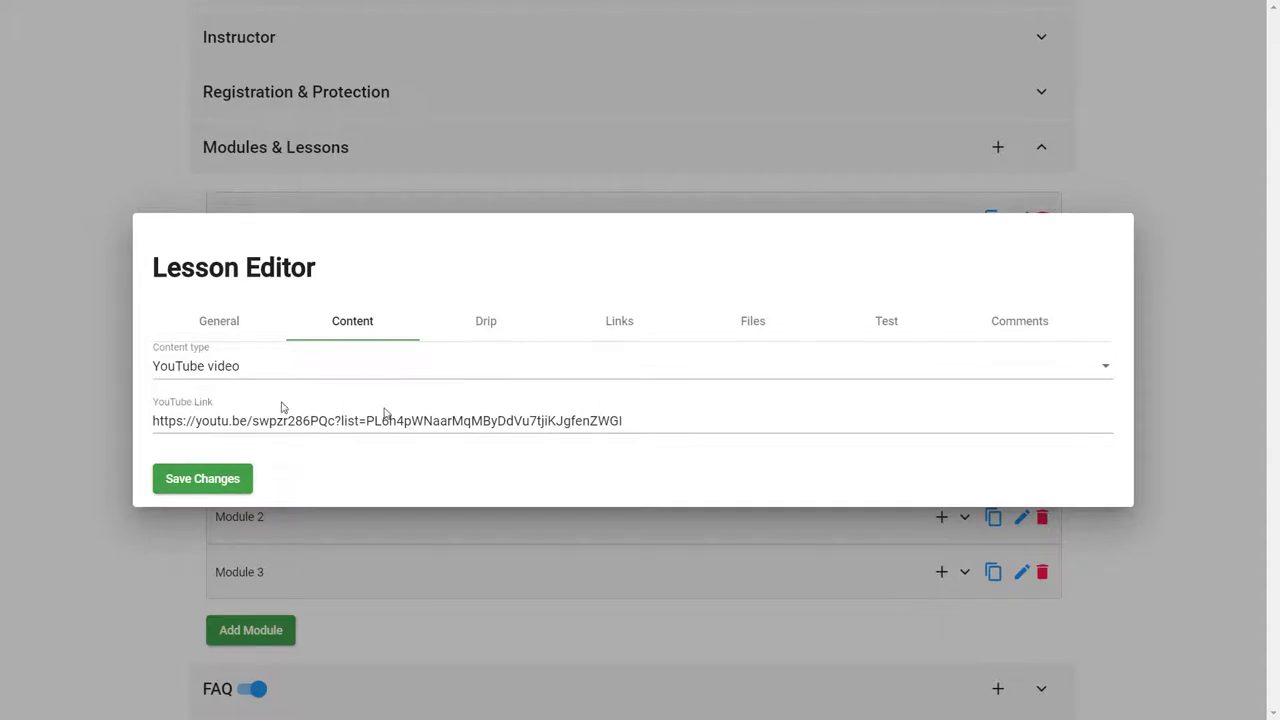
Step: Browse Leçon 1's content type options, then display its drip schedule with all delays at 0
{"action": "left_click", "coordinate": [533, 370]}
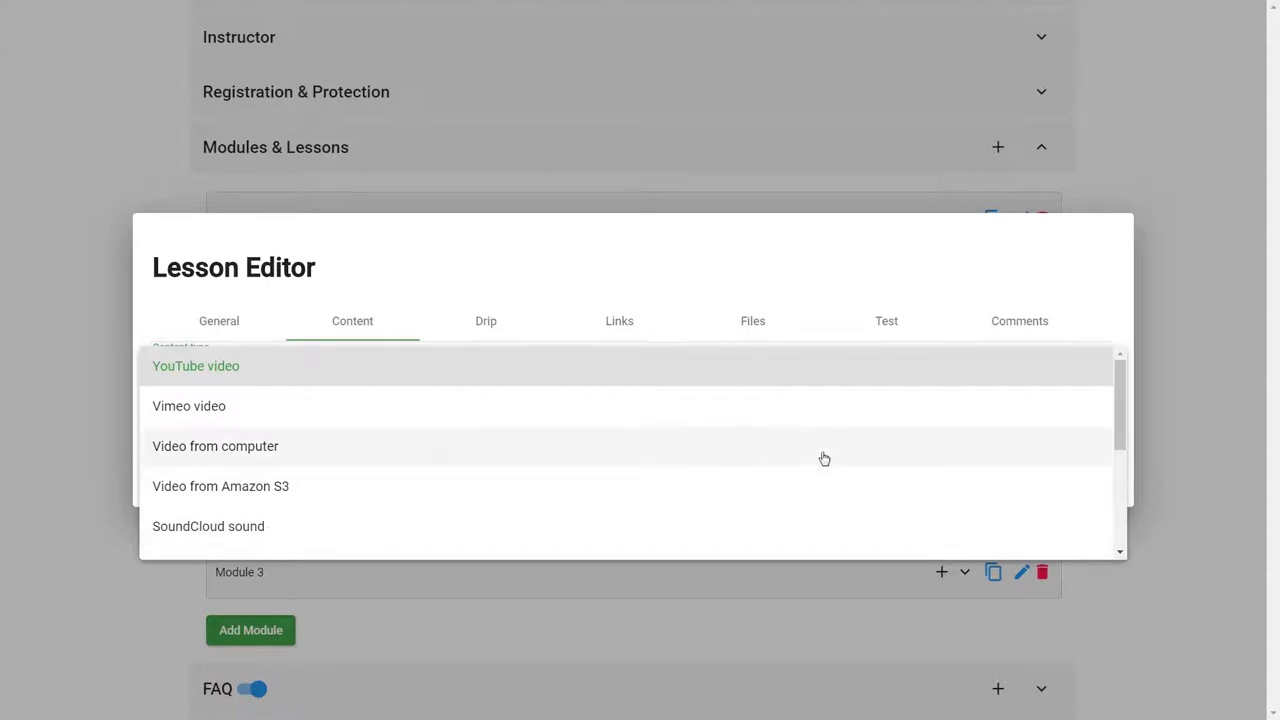
{"action": "left_click_drag", "start_coordinate": [1118, 434], "coordinate": [1117, 512]}
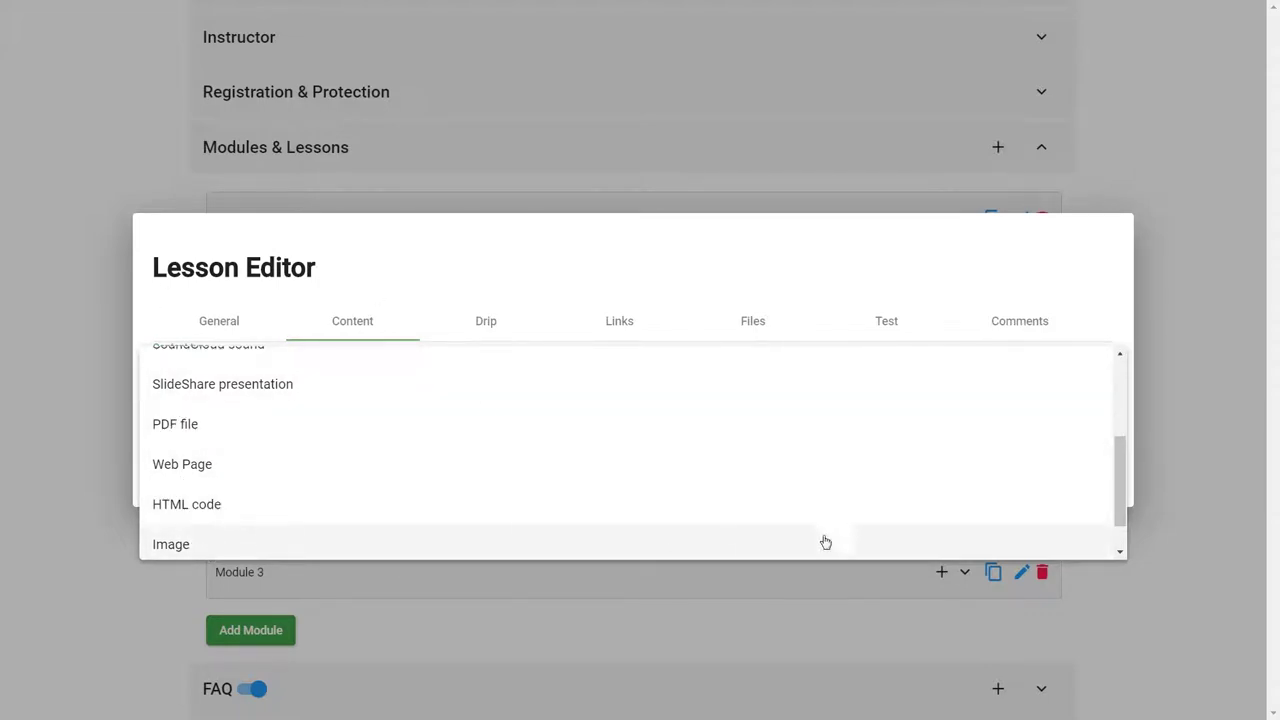
{"action": "left_click_drag", "start_coordinate": [1123, 517], "coordinate": [1122, 545]}
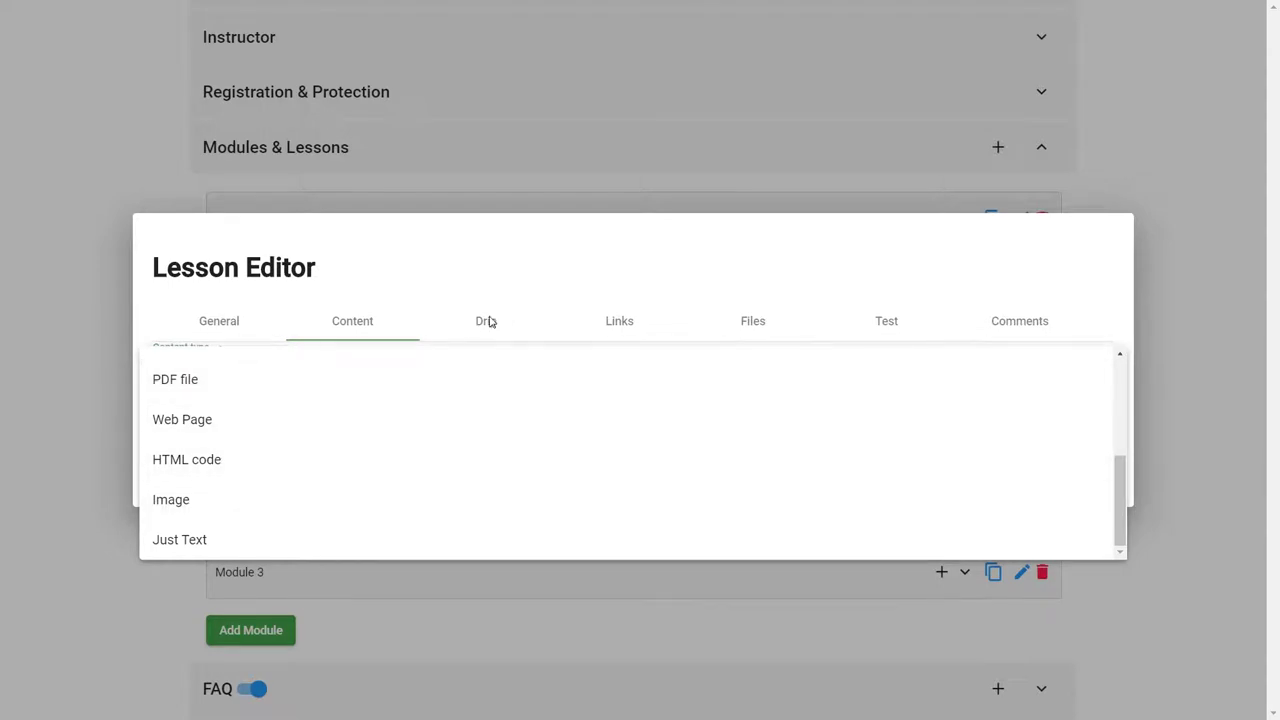
{"action": "left_click", "coordinate": [490, 326]}
{"action": "left_click", "coordinate": [489, 326]}
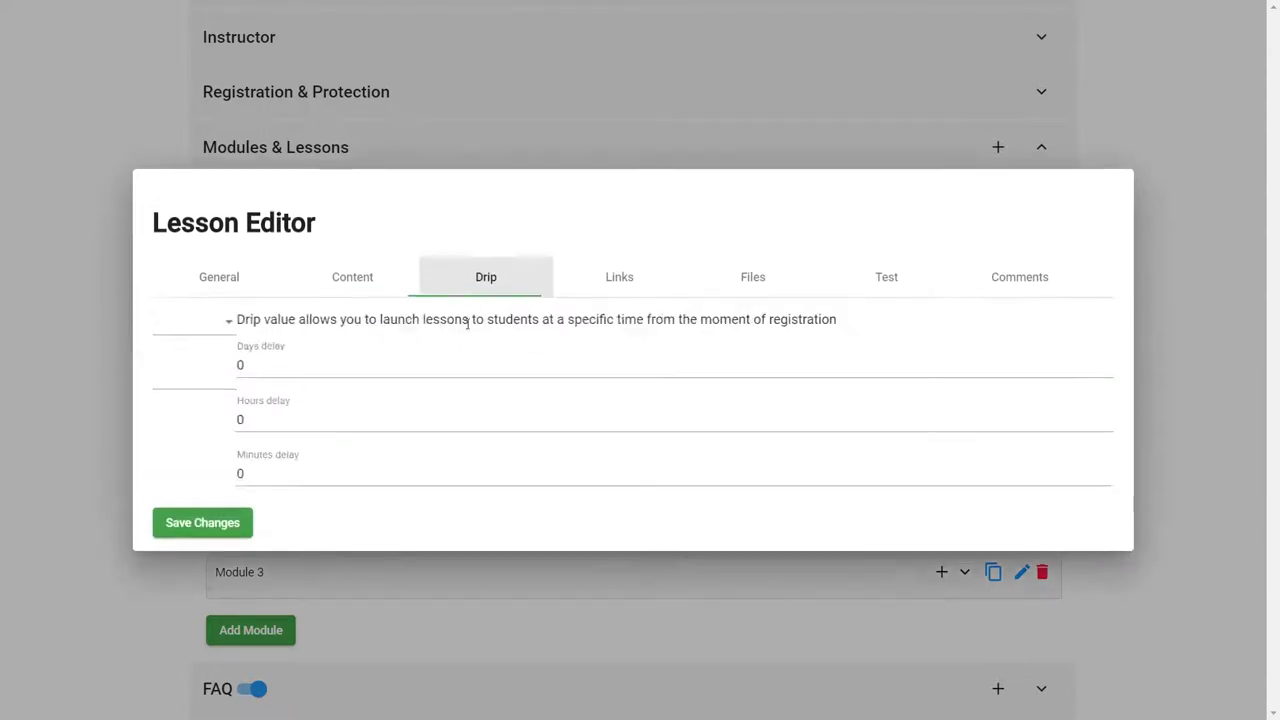
{"action": "left_click", "coordinate": [360, 276]}
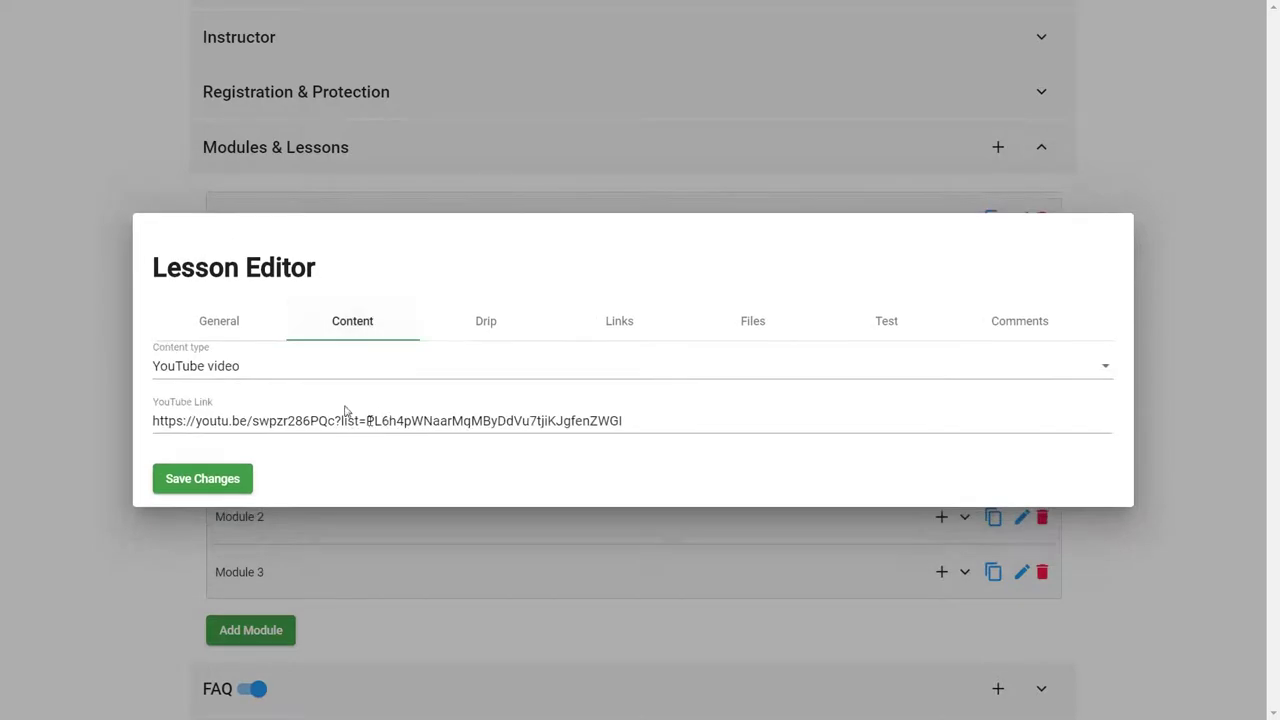
{"action": "left_click", "coordinate": [483, 326]}
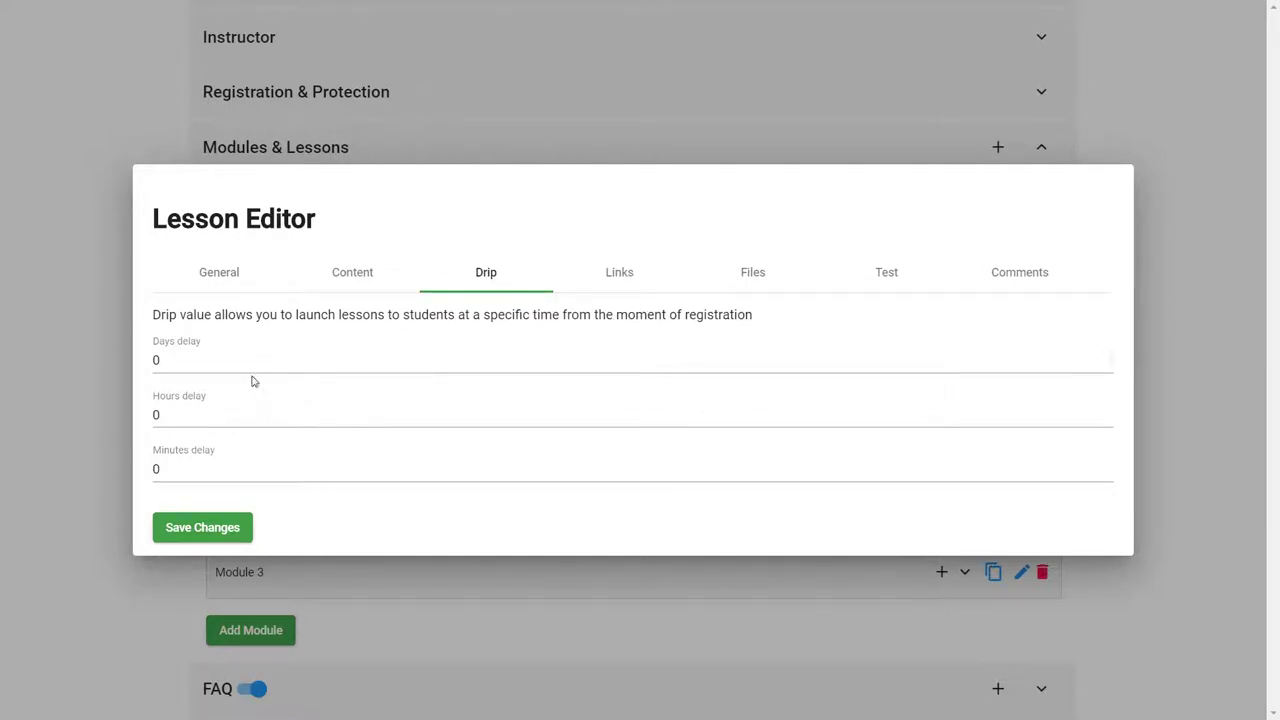
Step: Inspect Leçon 1's Days, Hours and Minutes drip delays, all at 0
{"action": "left_click", "coordinate": [222, 363]}
{"action": "left_click", "coordinate": [230, 417]}
{"action": "left_click", "coordinate": [225, 469]}
Step: View Leçon 1's links, files and test settings (right-answer scoring, pass value 10)
{"action": "left_click", "coordinate": [593, 284]}
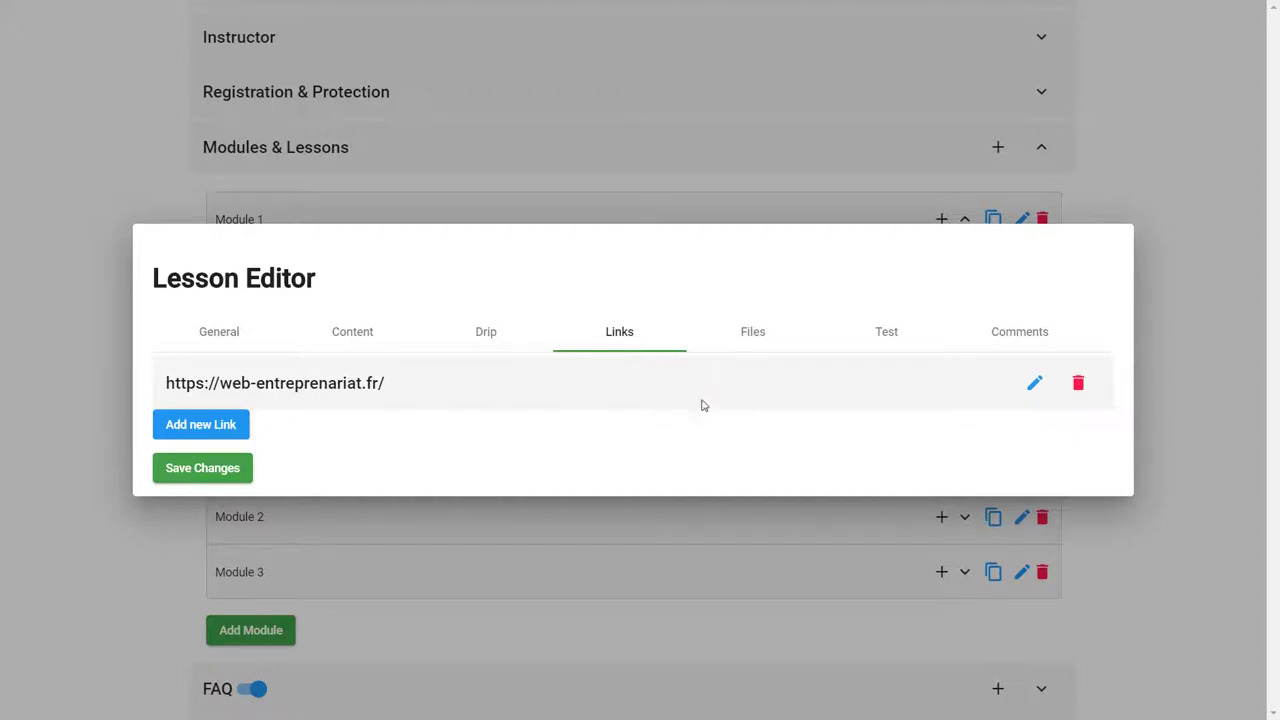
{"action": "left_click", "coordinate": [751, 336]}
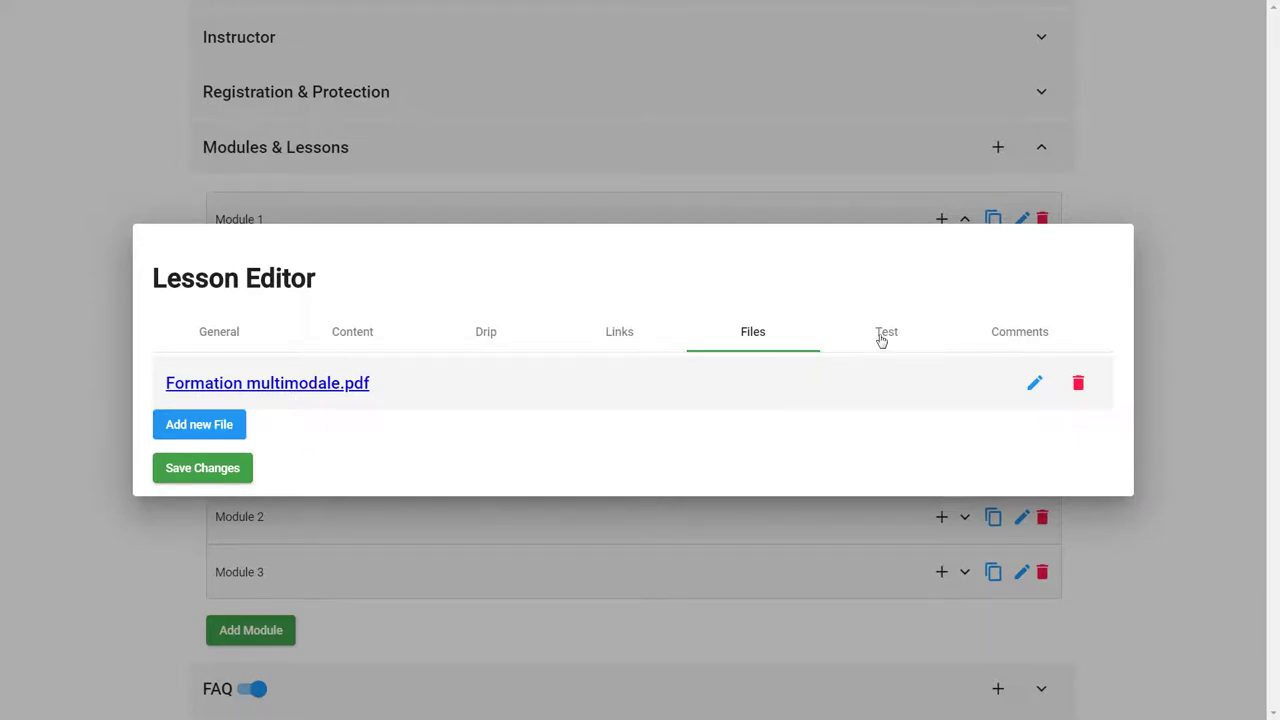
{"action": "left_click", "coordinate": [886, 334]}
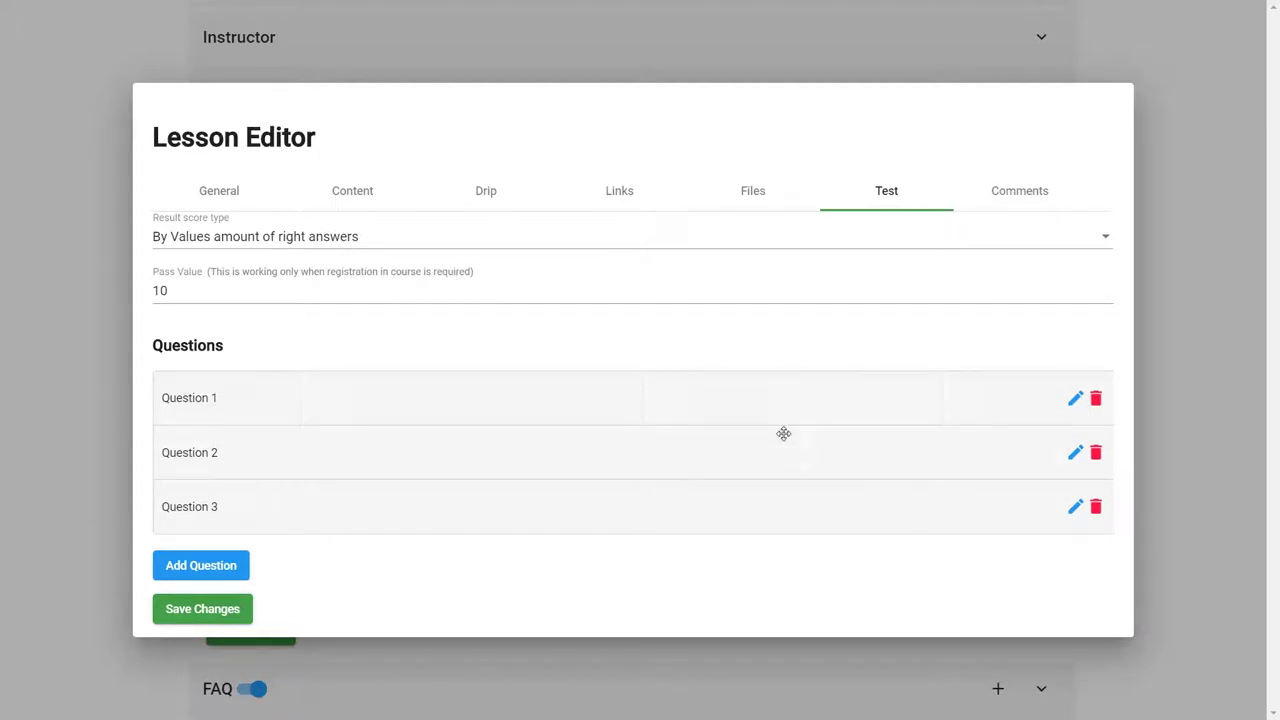
{"action": "left_click", "coordinate": [1074, 404]}
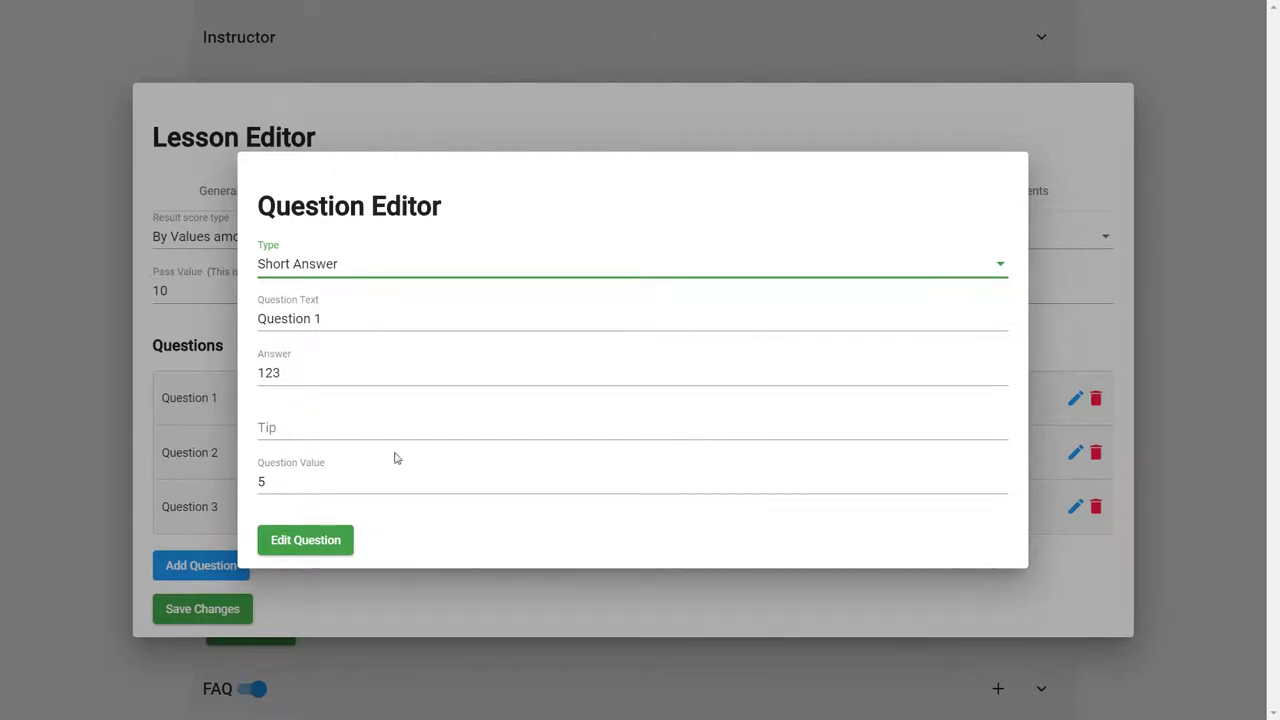
{"action": "left_click", "coordinate": [1046, 132]}
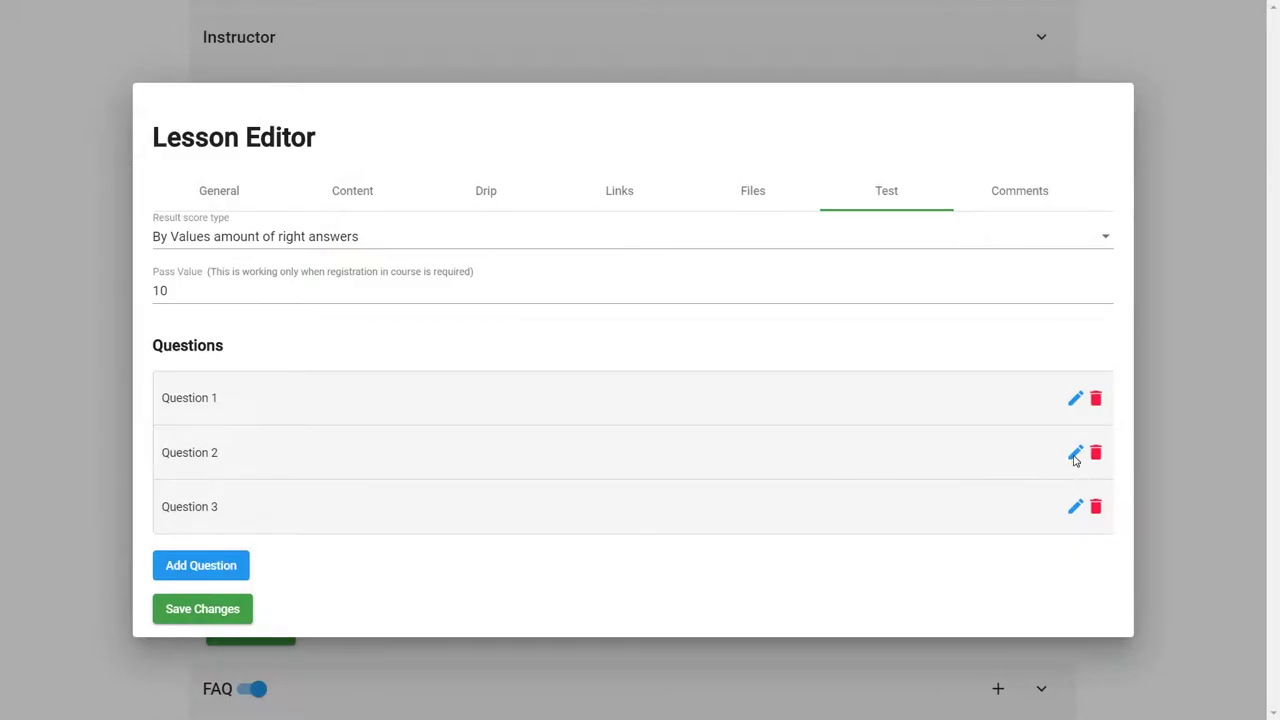
{"action": "left_click", "coordinate": [1075, 455]}
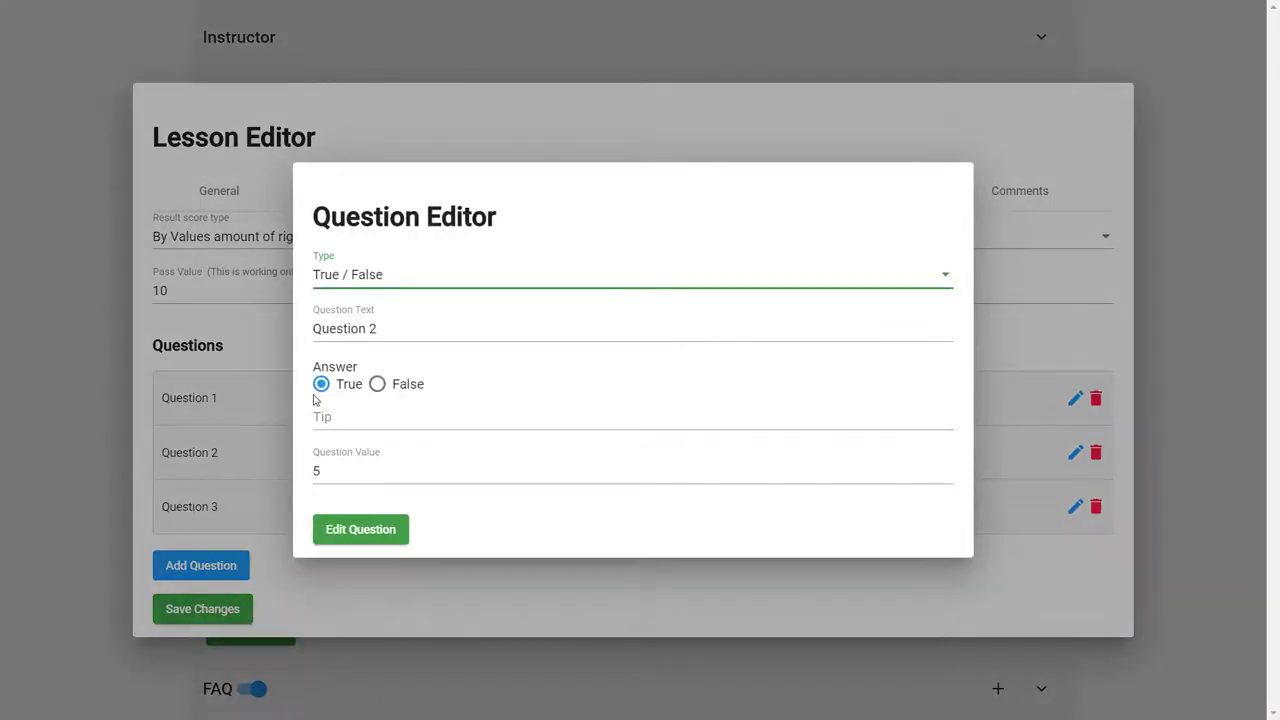
{"action": "left_click", "coordinate": [1037, 343]}
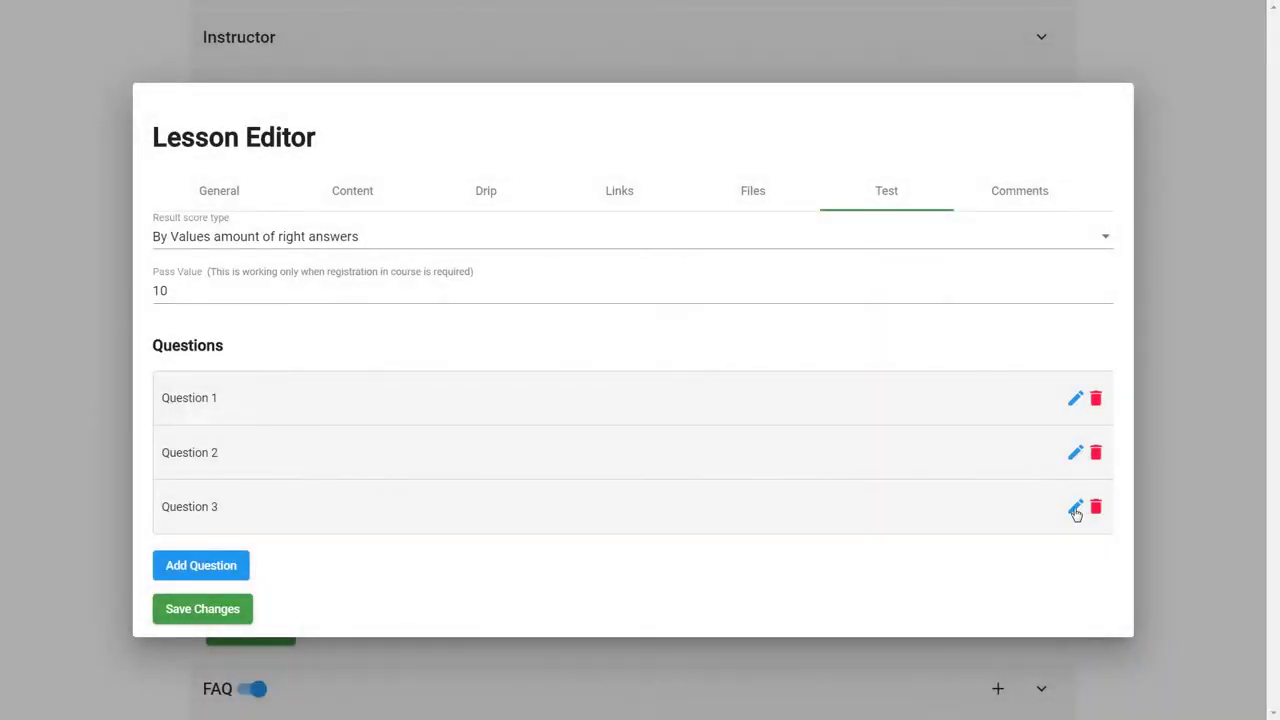
{"action": "left_click", "coordinate": [1075, 509]}
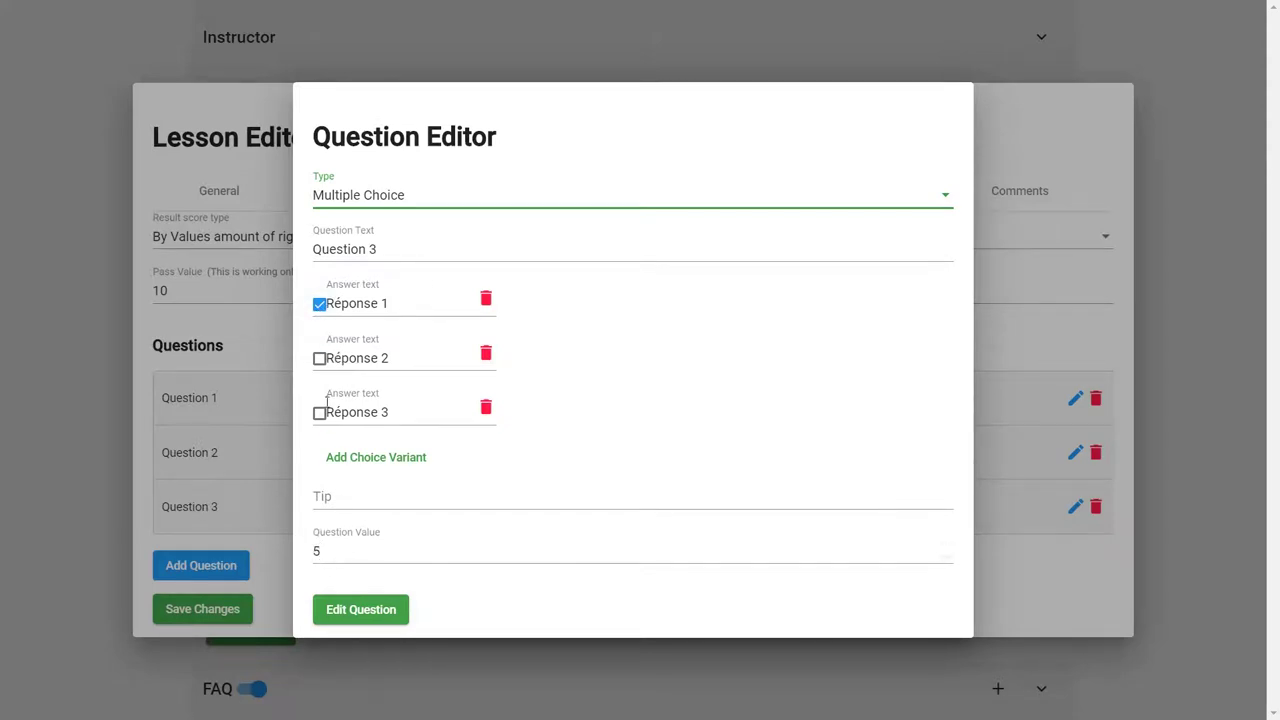
Step: Close Question 3's editor and display Leçon 1's comments
{"action": "left_click", "coordinate": [1044, 145]}
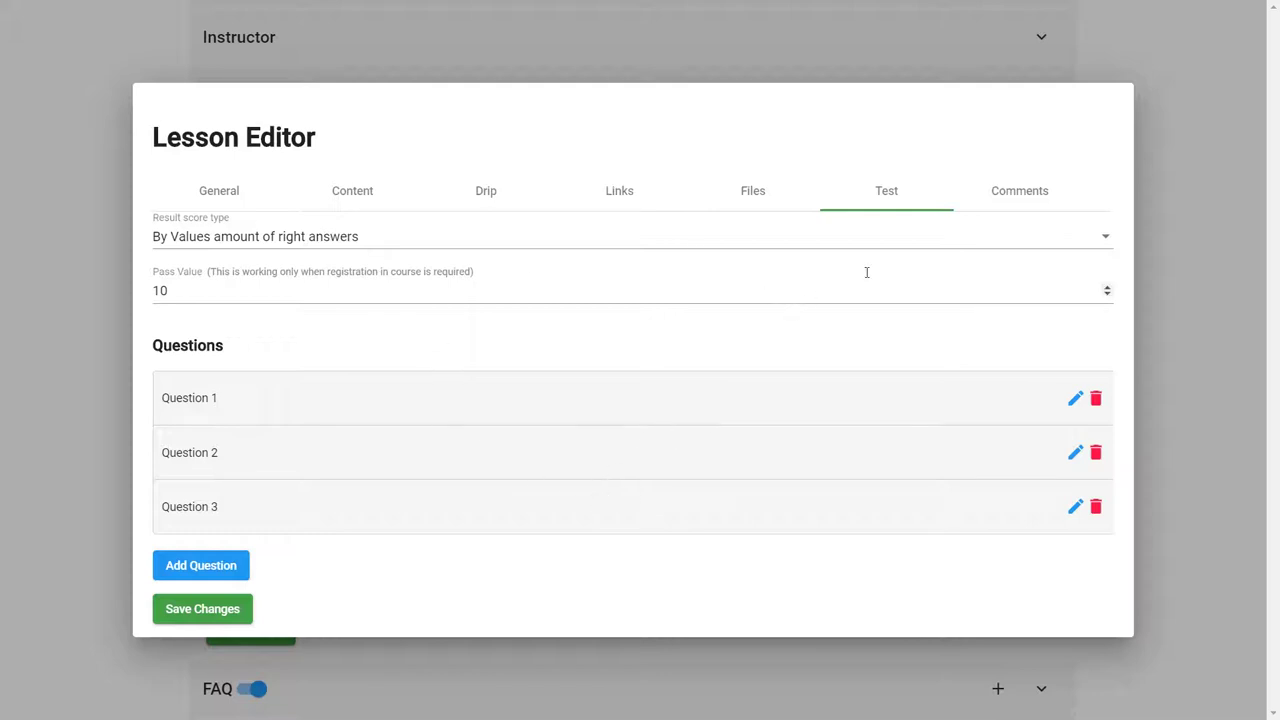
{"action": "left_click", "coordinate": [1030, 198]}
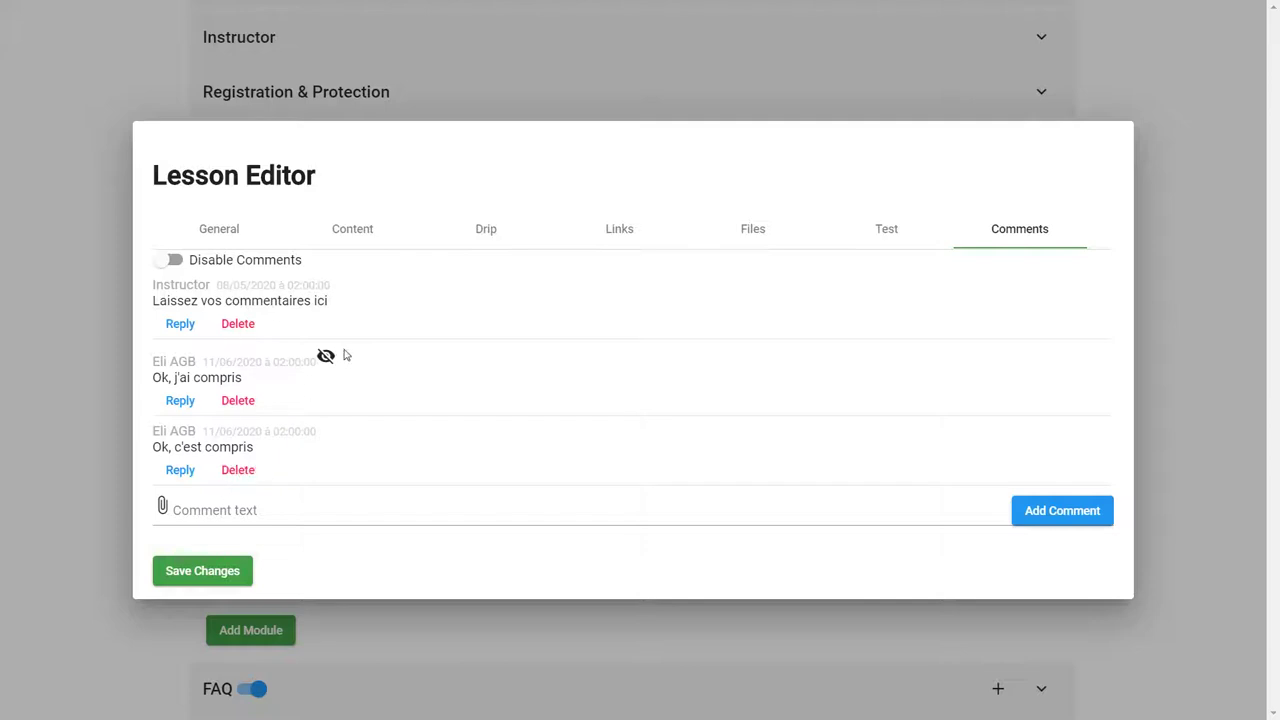
Step: Close the Lesson Editor and collapse Module 1's lessons
{"action": "mouse_move", "coordinate": [326, 358]}
{"action": "left_click", "coordinate": [1168, 443]}
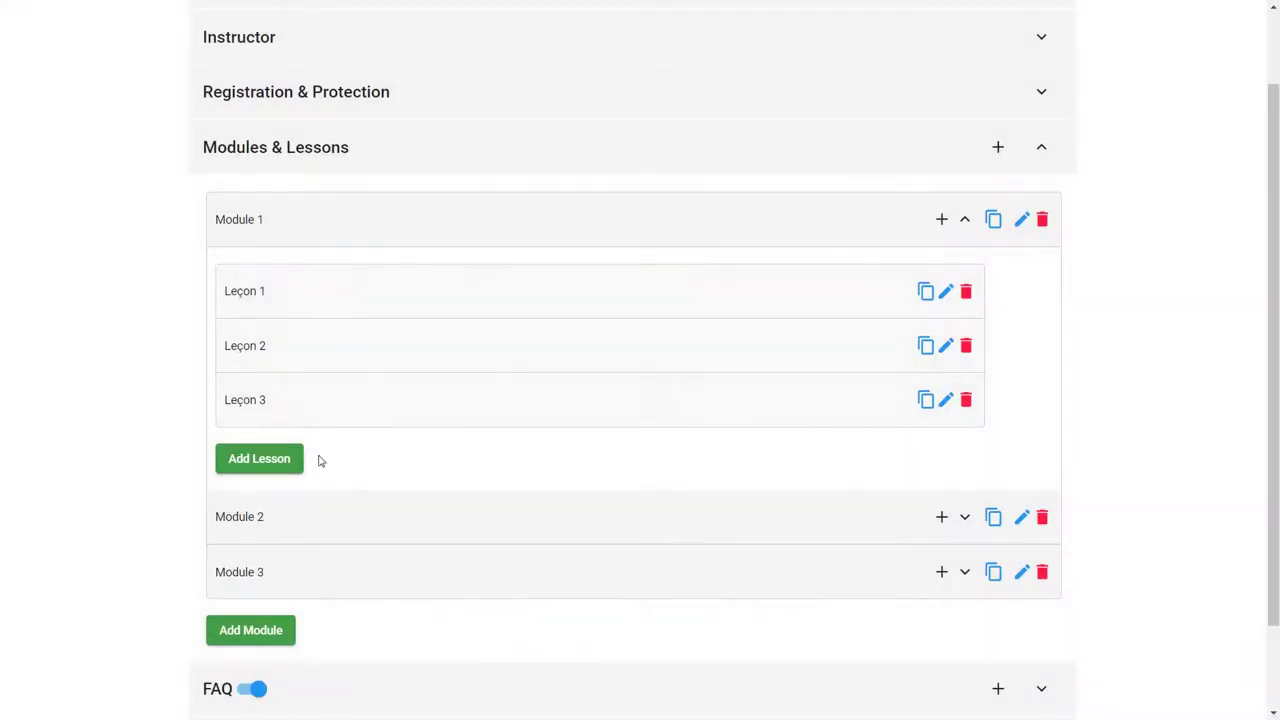
{"action": "left_click", "coordinate": [967, 224]}
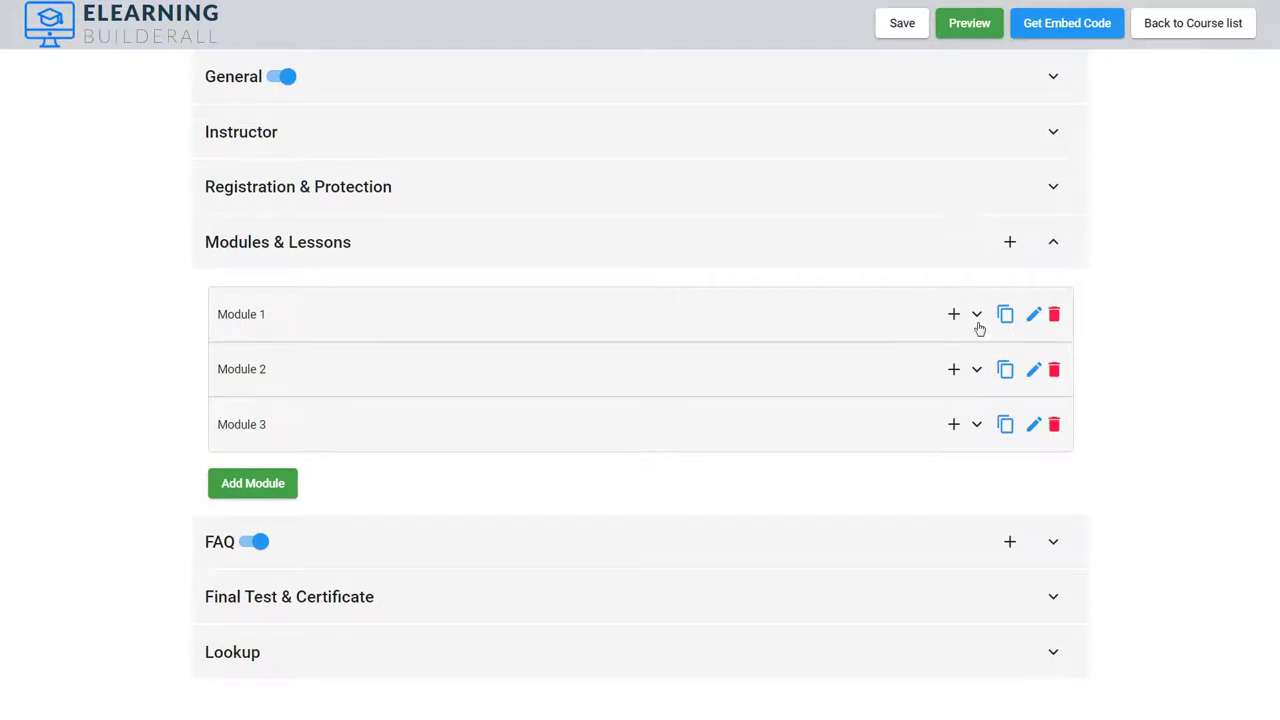
Step: Set Require registration to 'Some lessons require registration.' in Registration & Protection
{"action": "left_click", "coordinate": [975, 316]}
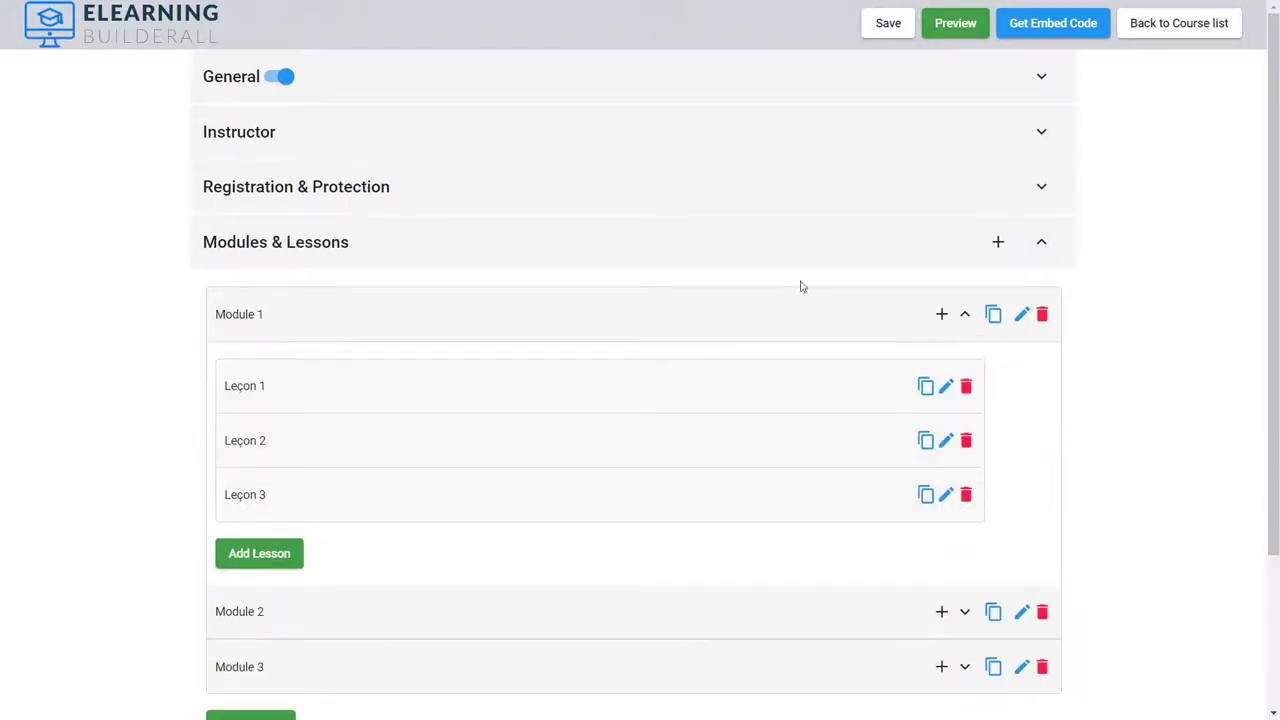
{"action": "left_click", "coordinate": [1041, 189]}
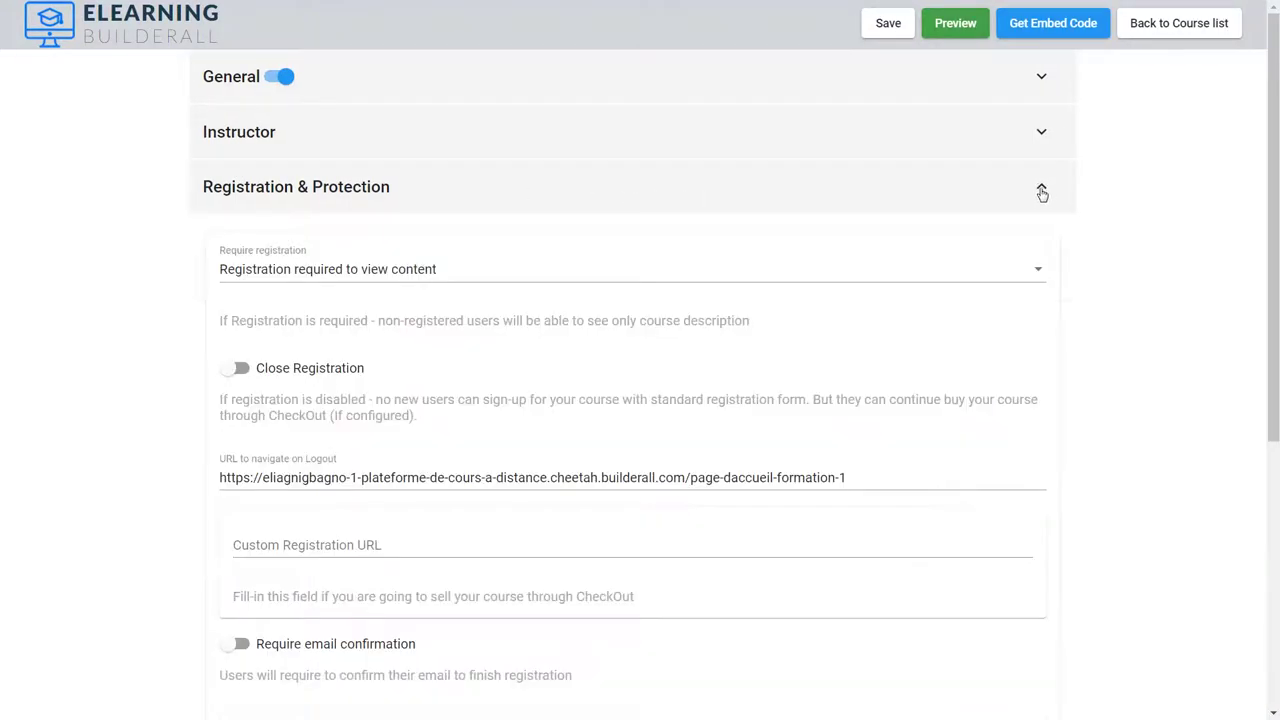
{"action": "left_click", "coordinate": [620, 281]}
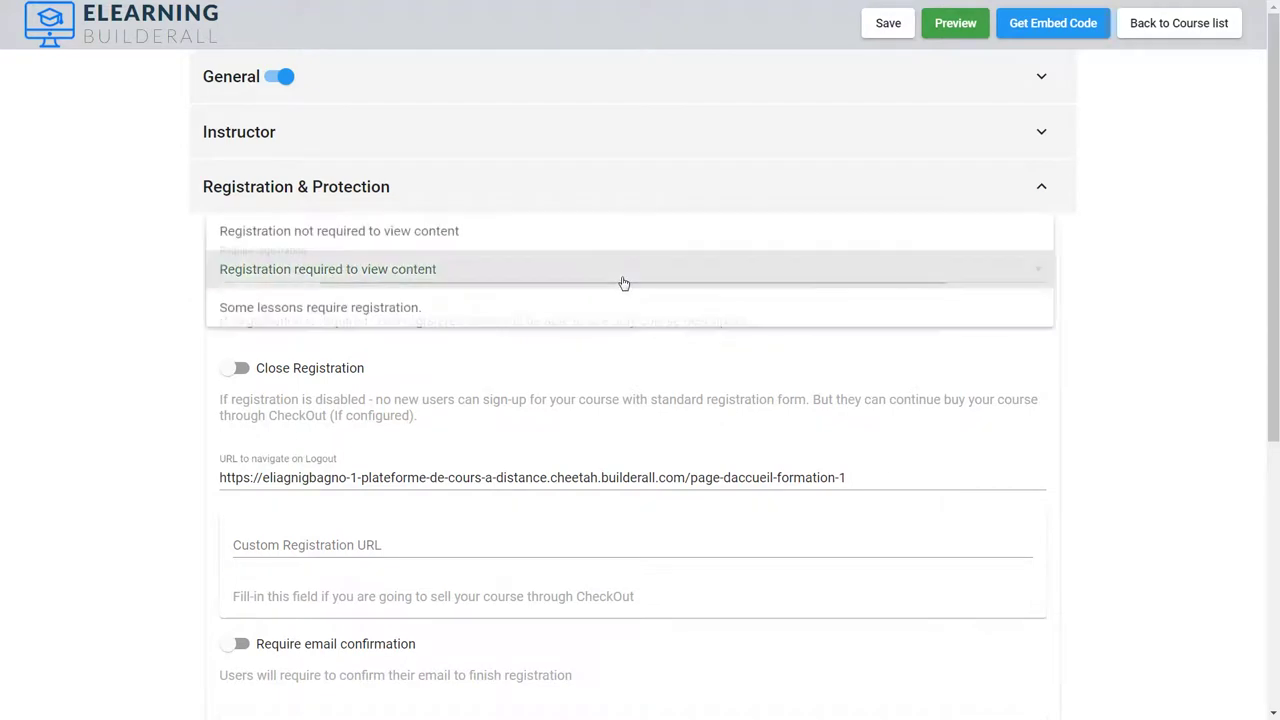
{"action": "left_click", "coordinate": [318, 312]}
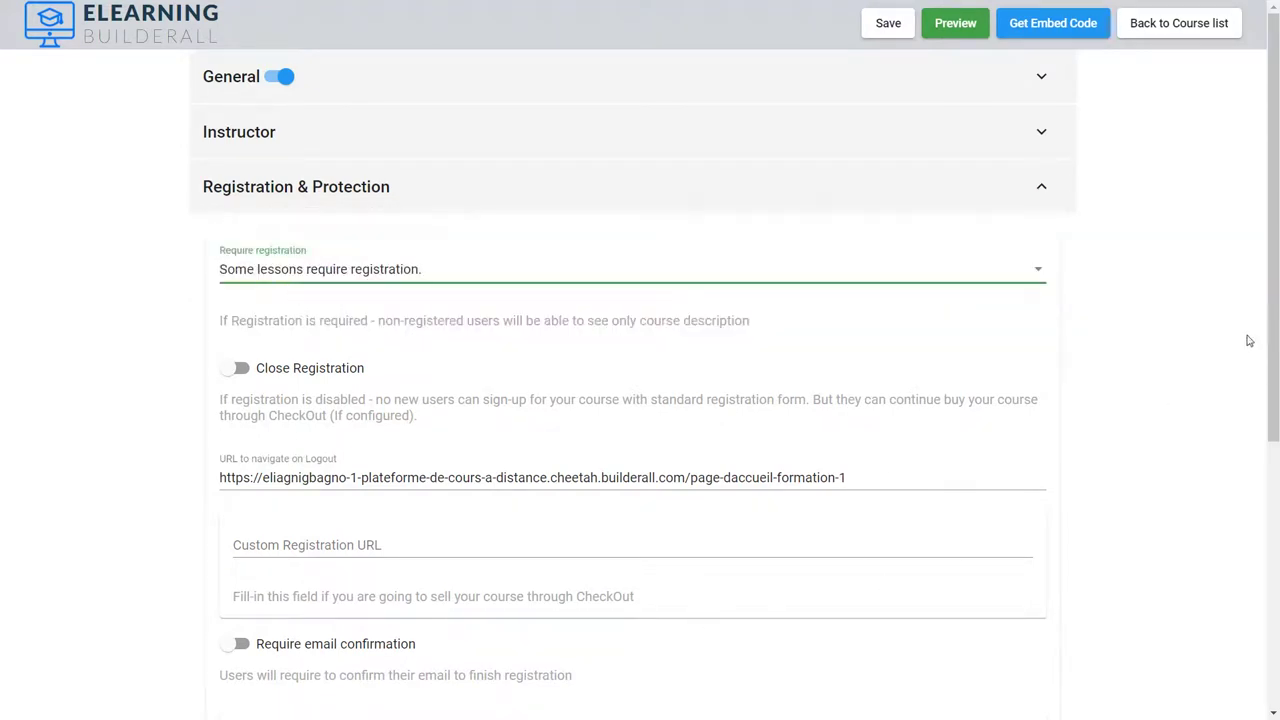
Step: Open the lesson editor for Leçon 2 from Modules & Lessons
{"action": "scroll", "coordinate": [1248, 341], "scroll_direction": "down", "scroll_amount": 3}
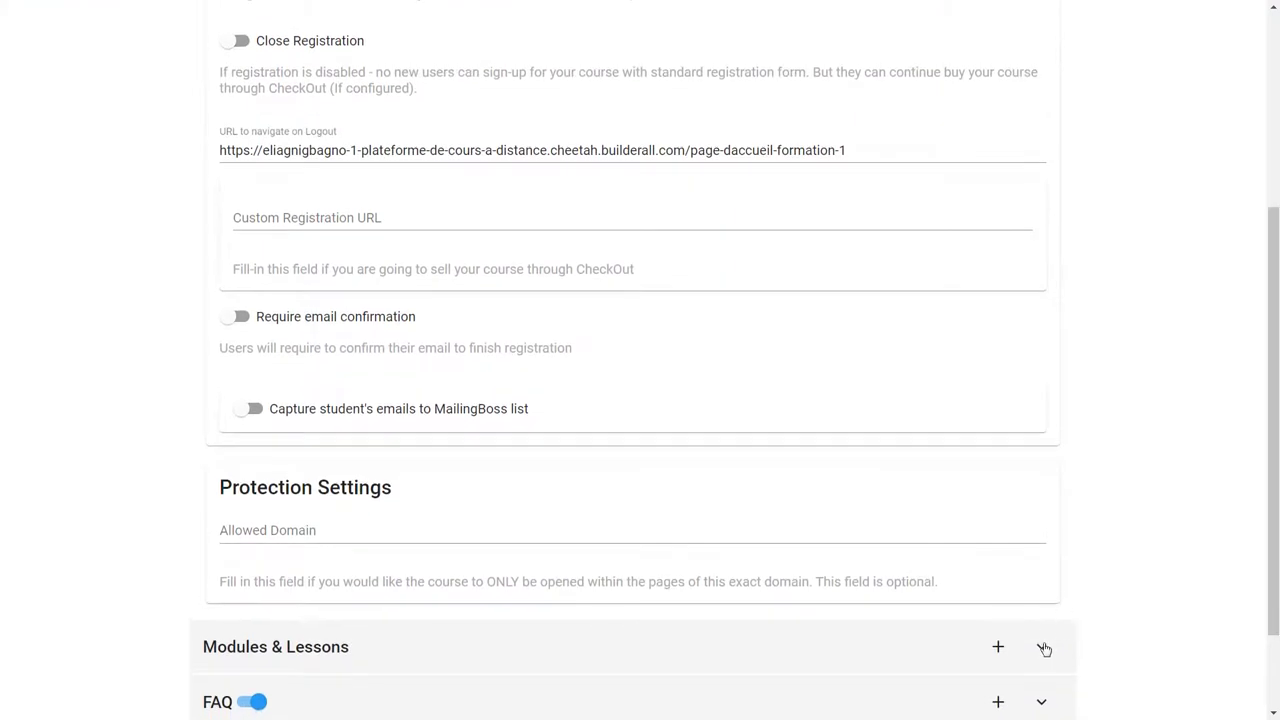
{"action": "left_click", "coordinate": [1042, 648]}
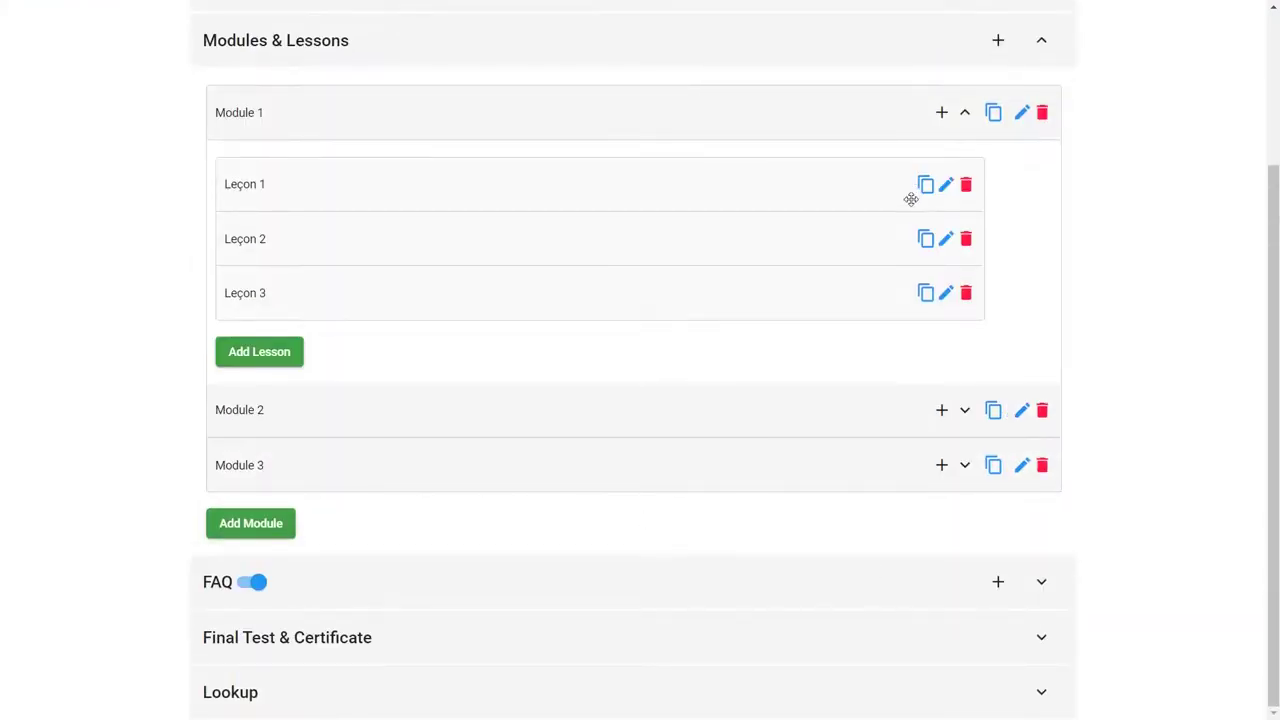
{"action": "left_click", "coordinate": [945, 245]}
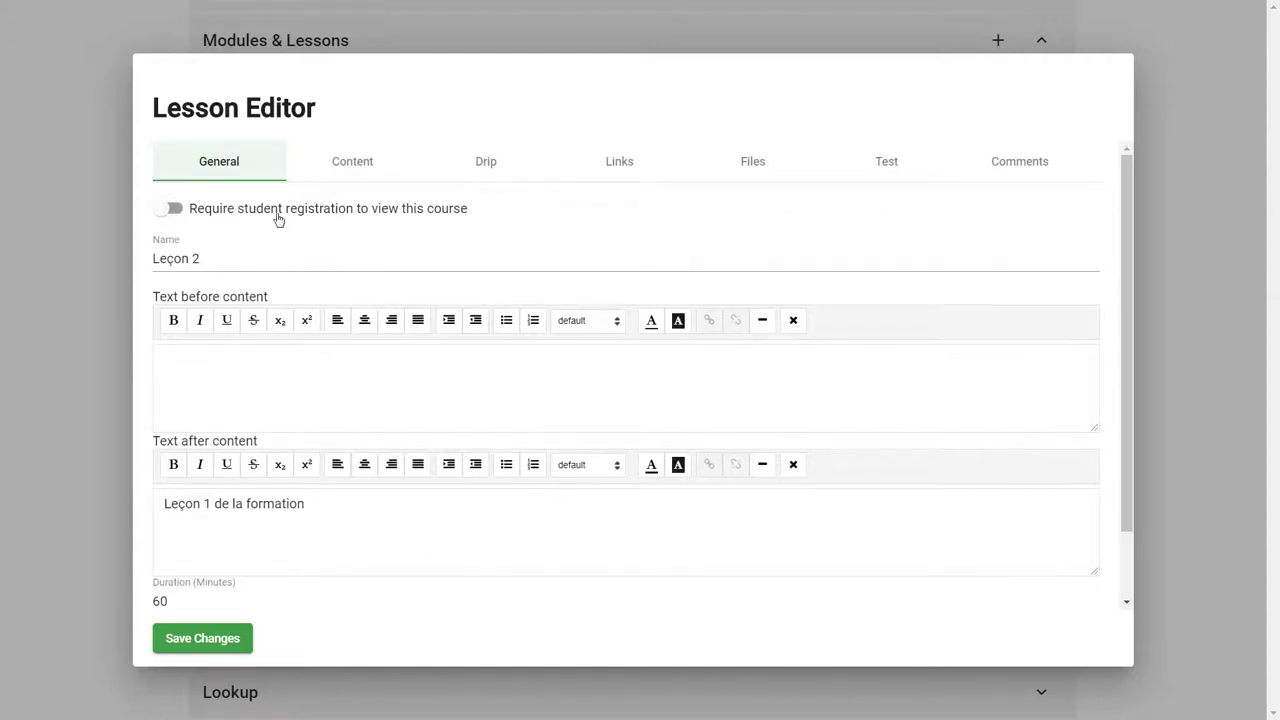
Step: Close Leçon 2's Lesson Editor so Module 1's lessons show again
{"action": "left_click", "coordinate": [1171, 309]}
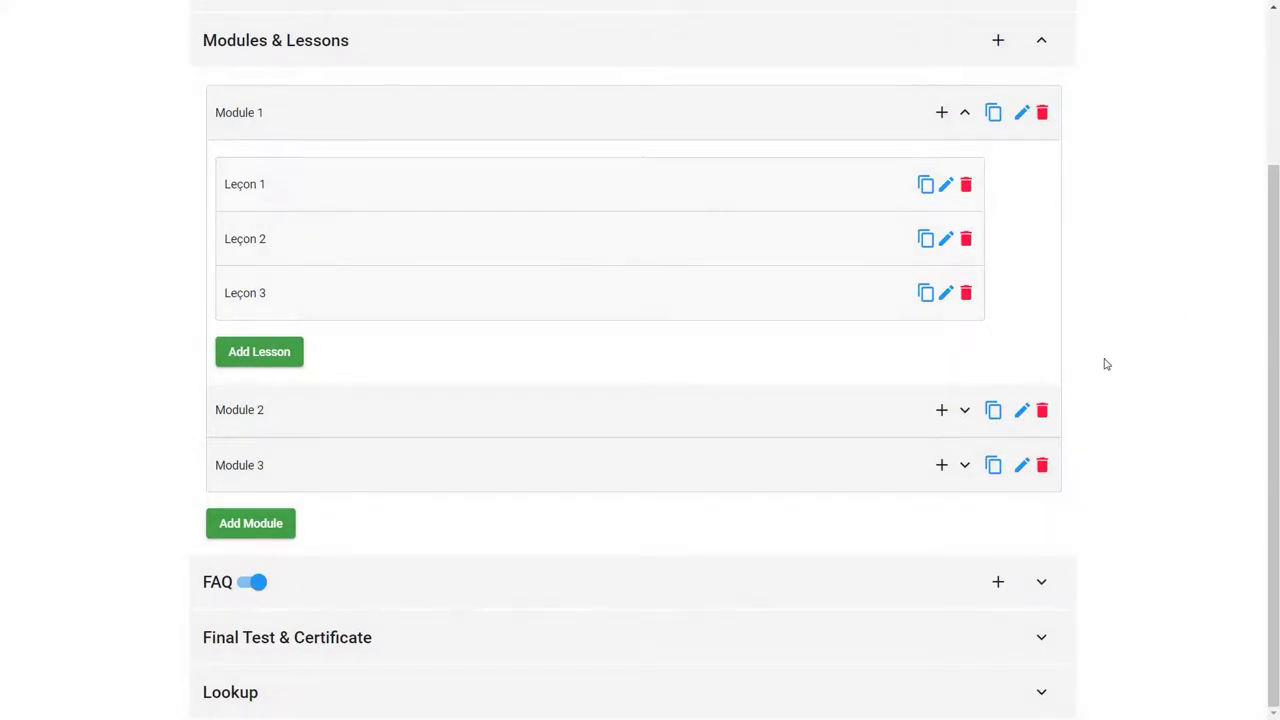
{"action": "left_click_drag", "start_coordinate": [1275, 402], "coordinate": [1257, 281]}
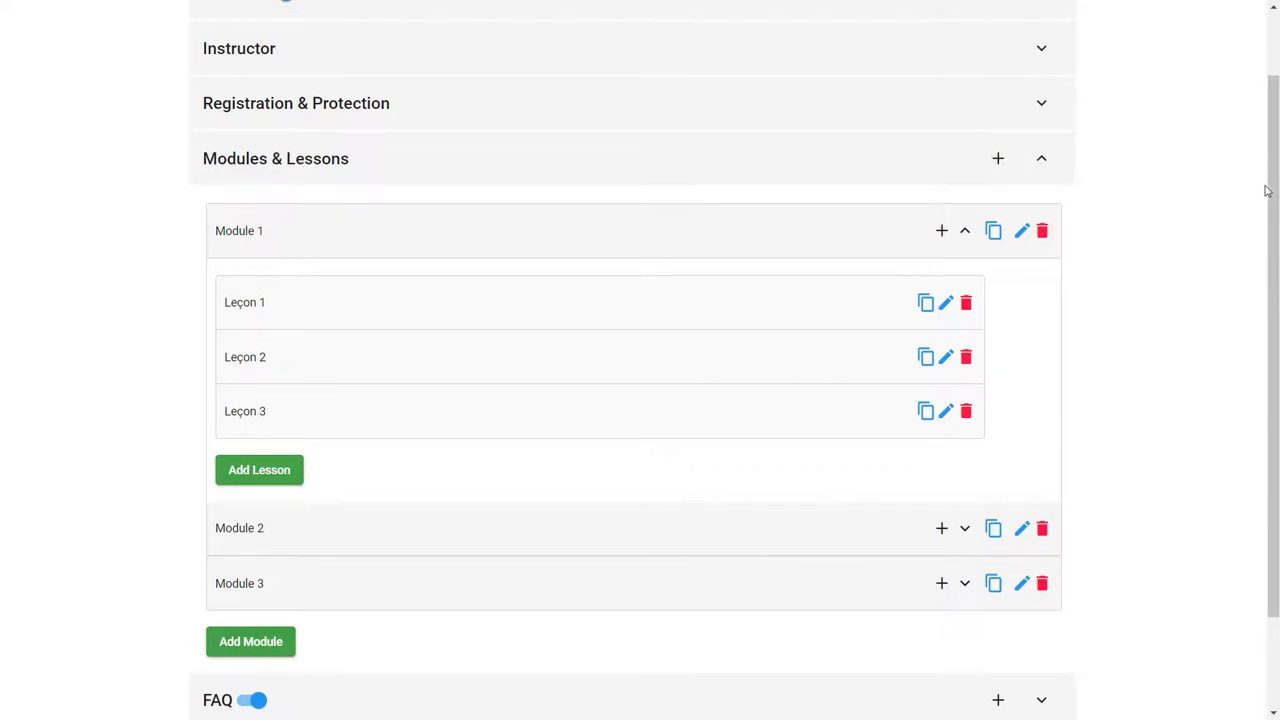
{"action": "scroll", "coordinate": [1266, 190], "scroll_direction": "up", "scroll_amount": 1}
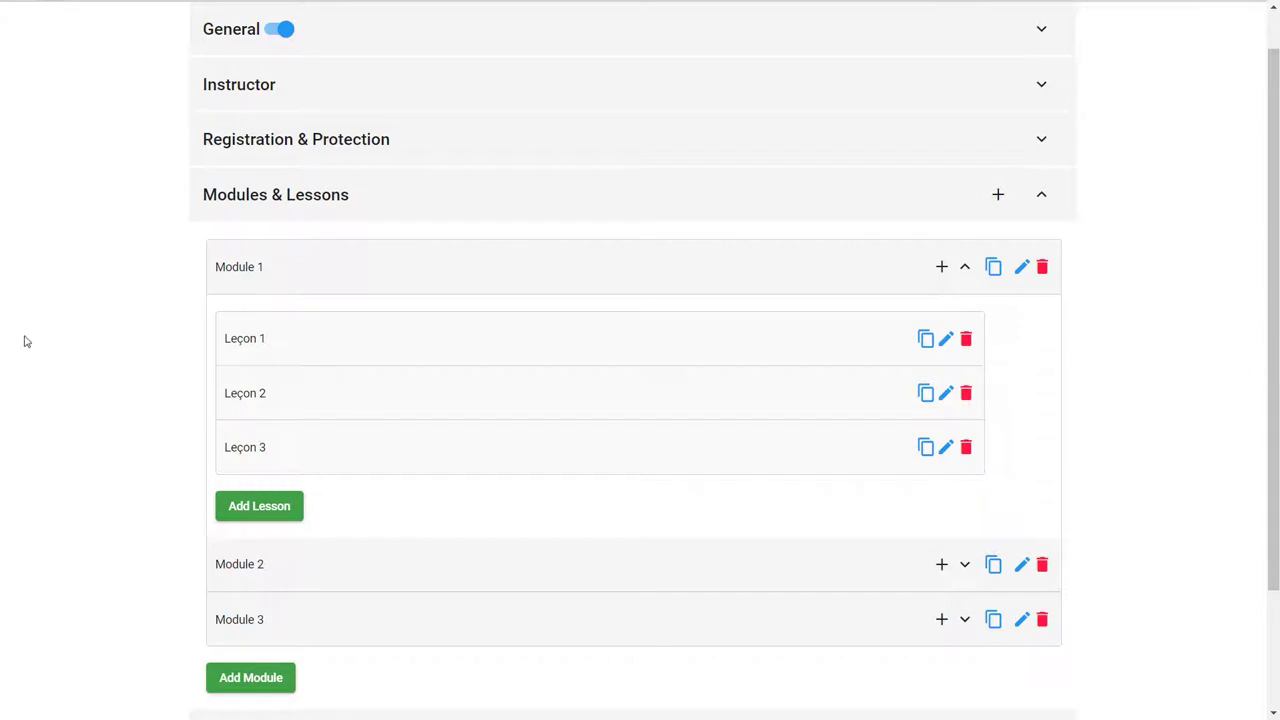
{"action": "scroll", "coordinate": [1274, 370], "scroll_direction": "down", "scroll_amount": 2}
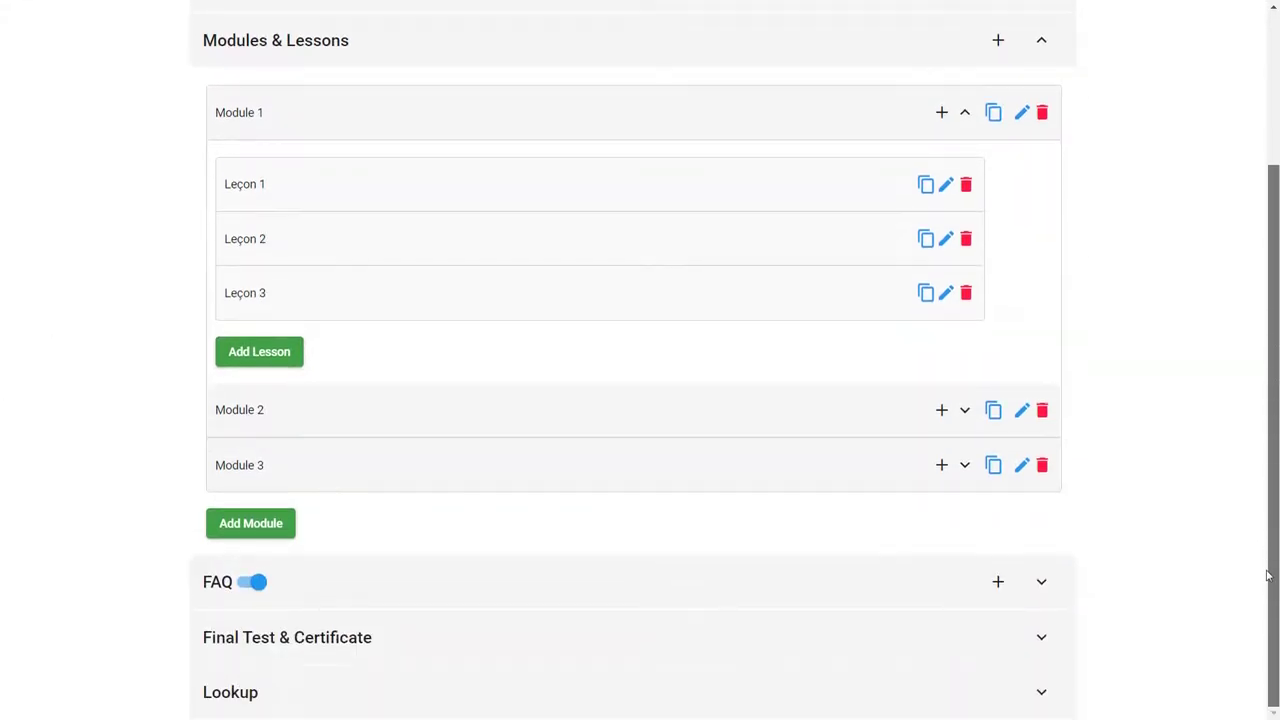
Step: Review FAQ questions Q1–Q3, then display the Final Test & Certificate settings
{"action": "left_click", "coordinate": [1042, 586]}
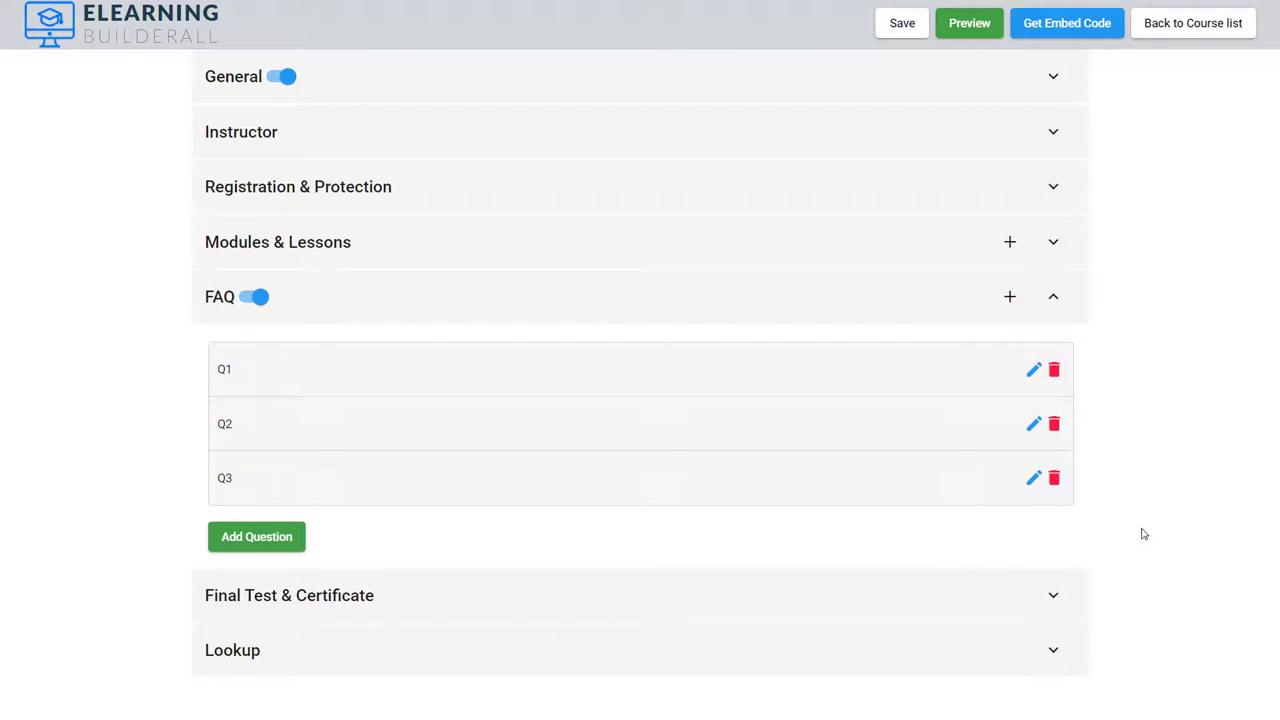
{"action": "left_click", "coordinate": [1054, 596]}
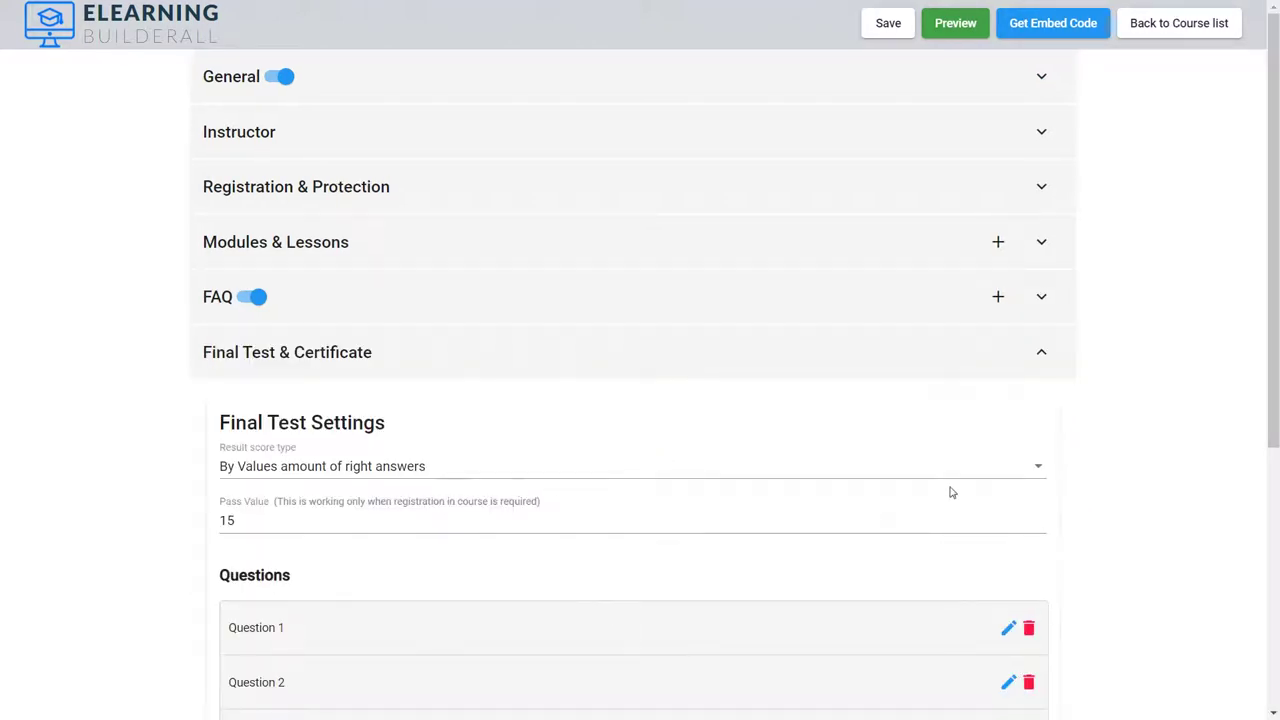
{"action": "scroll", "coordinate": [1265, 420], "scroll_direction": "down", "scroll_amount": 3}
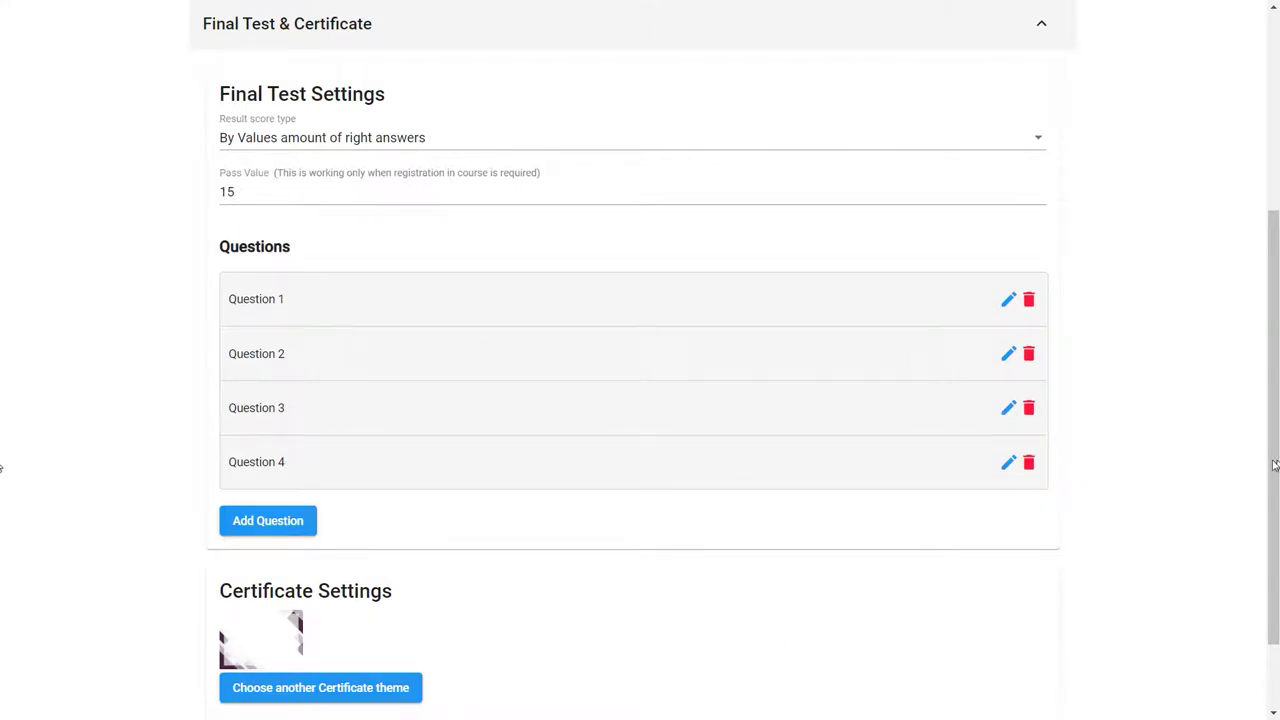
{"action": "left_click_drag", "start_coordinate": [1276, 462], "coordinate": [1266, 606]}
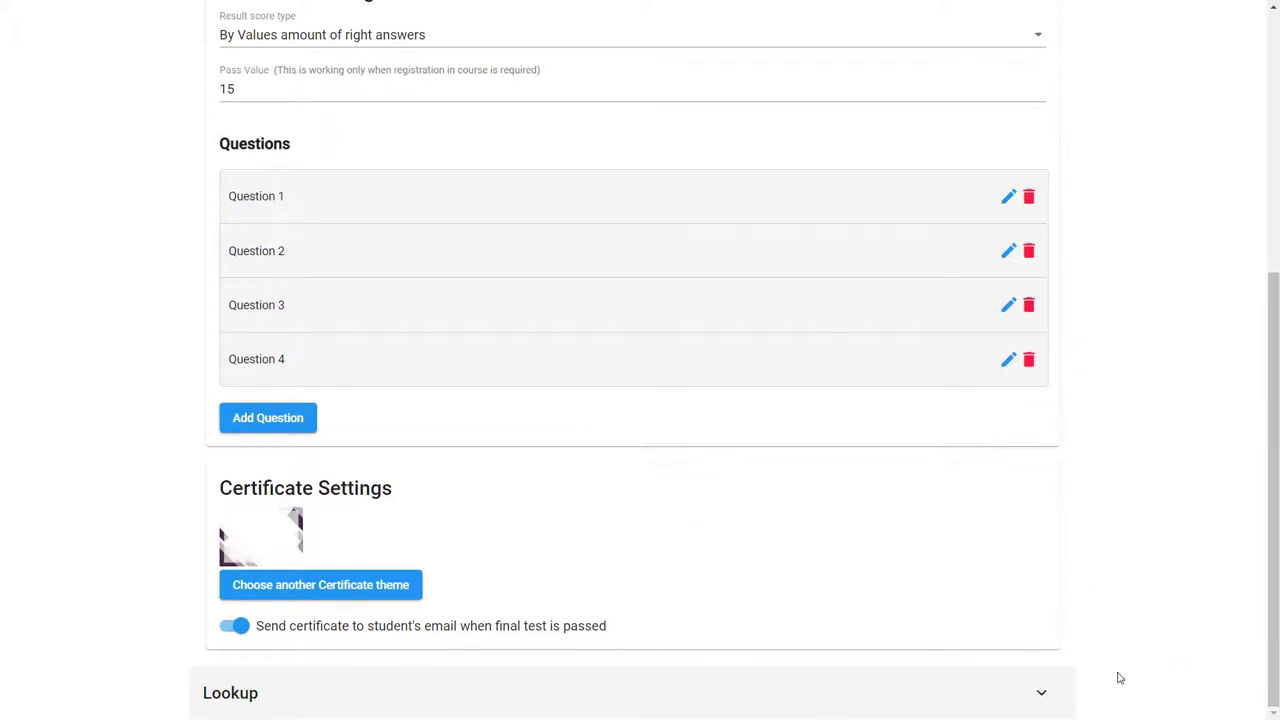
Step: Review the Lookup theme and main page iFrame settings, then return to the course list
{"action": "left_click", "coordinate": [1043, 694]}
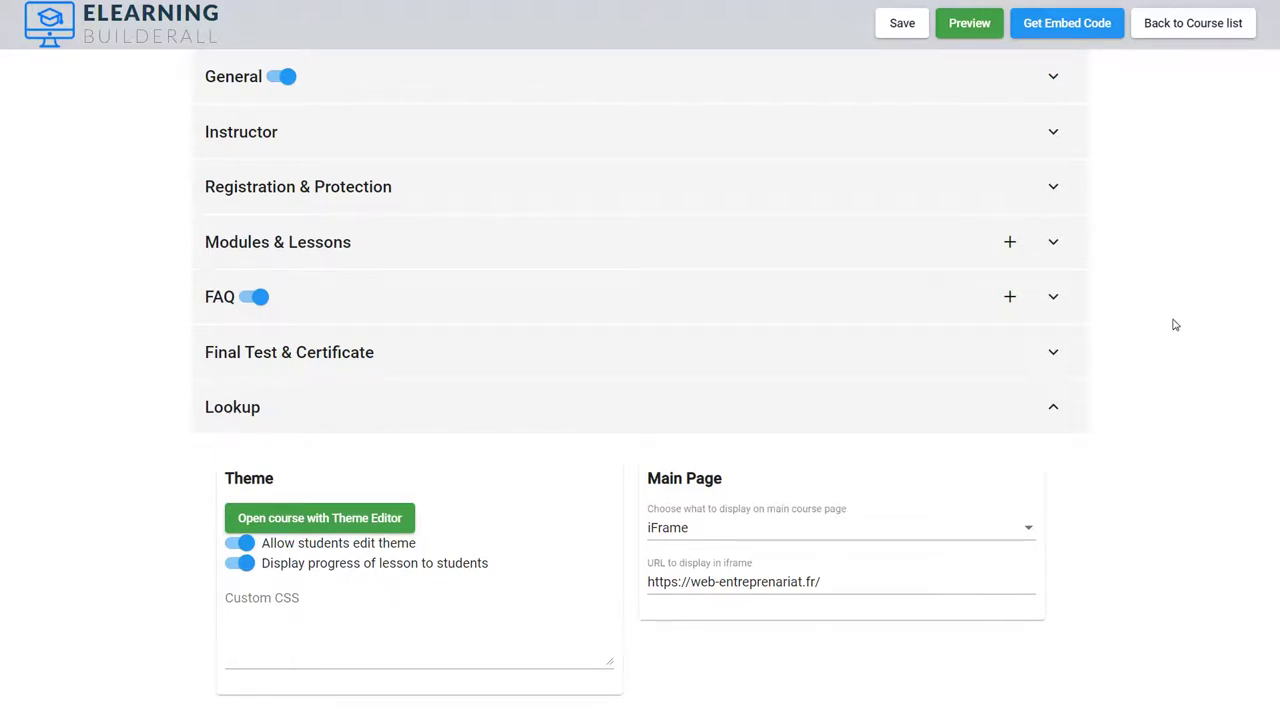
{"action": "left_click", "coordinate": [1175, 33]}
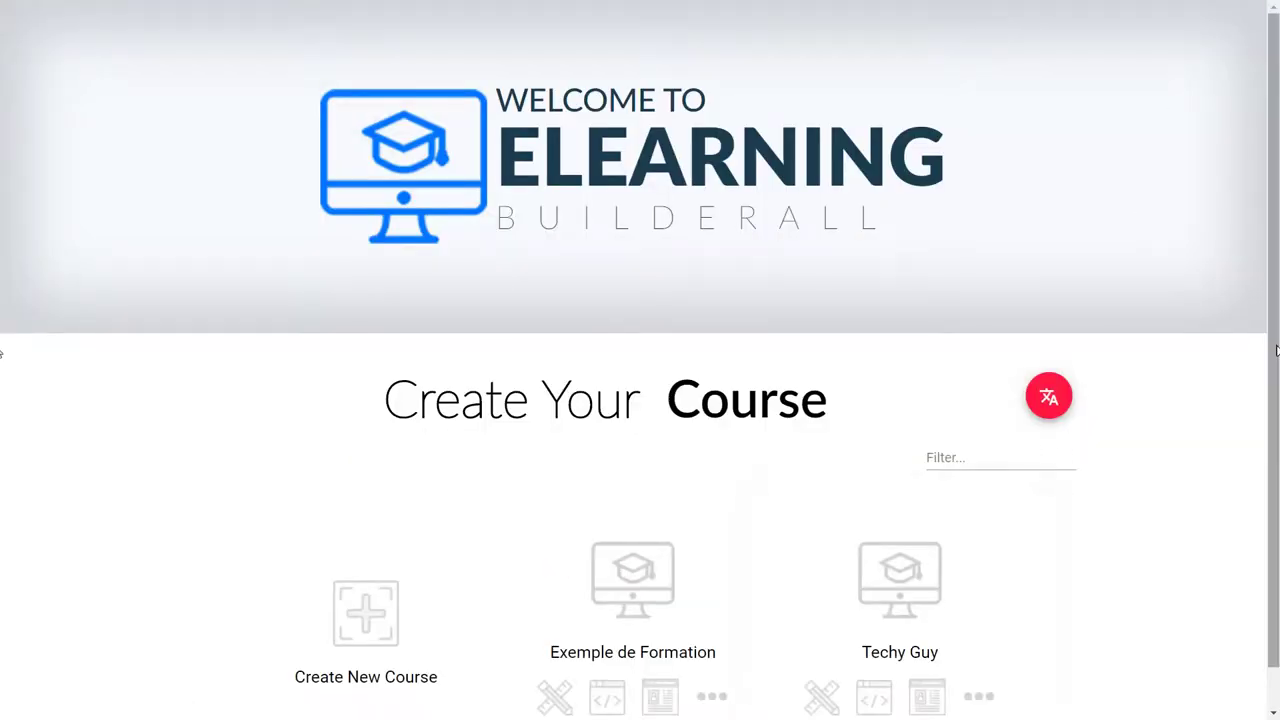
Step: Copy Exemple de Formation's direct link from Embed Code and open it in a private window
{"action": "scroll", "coordinate": [1276, 349], "scroll_direction": "down", "scroll_amount": 1}
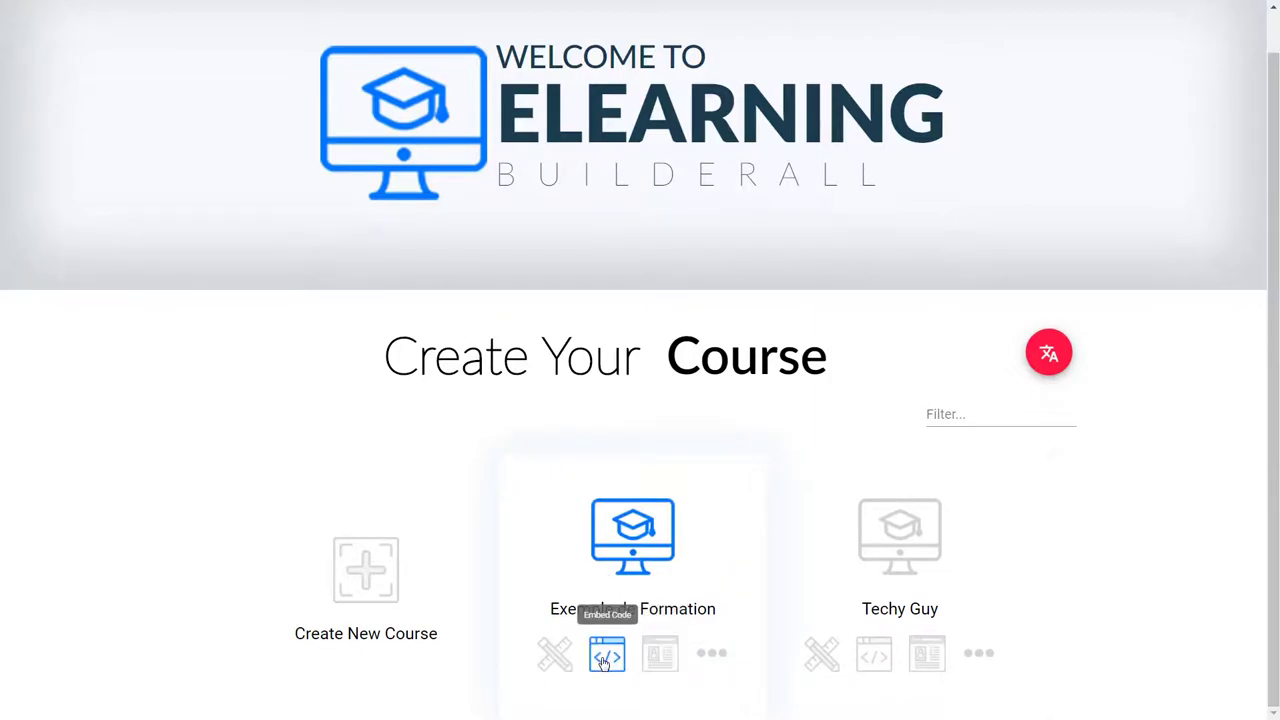
{"action": "left_click", "coordinate": [603, 660]}
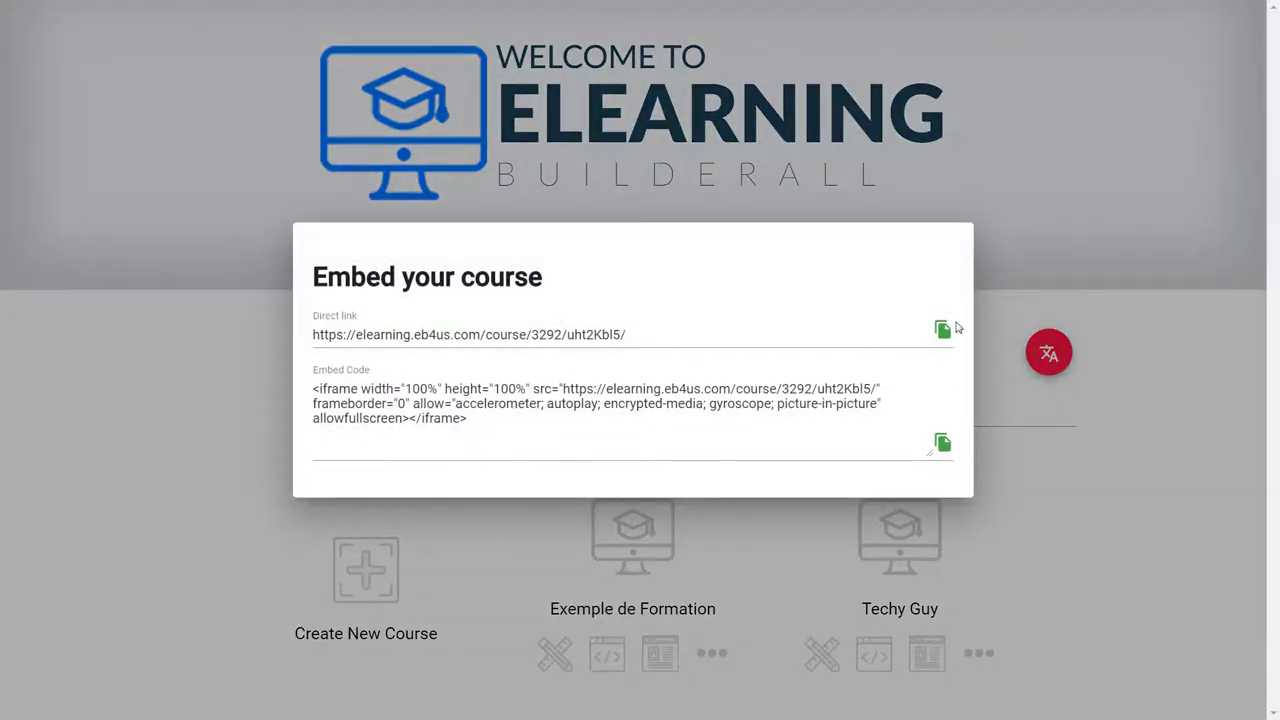
{"action": "left_click", "coordinate": [942, 332]}
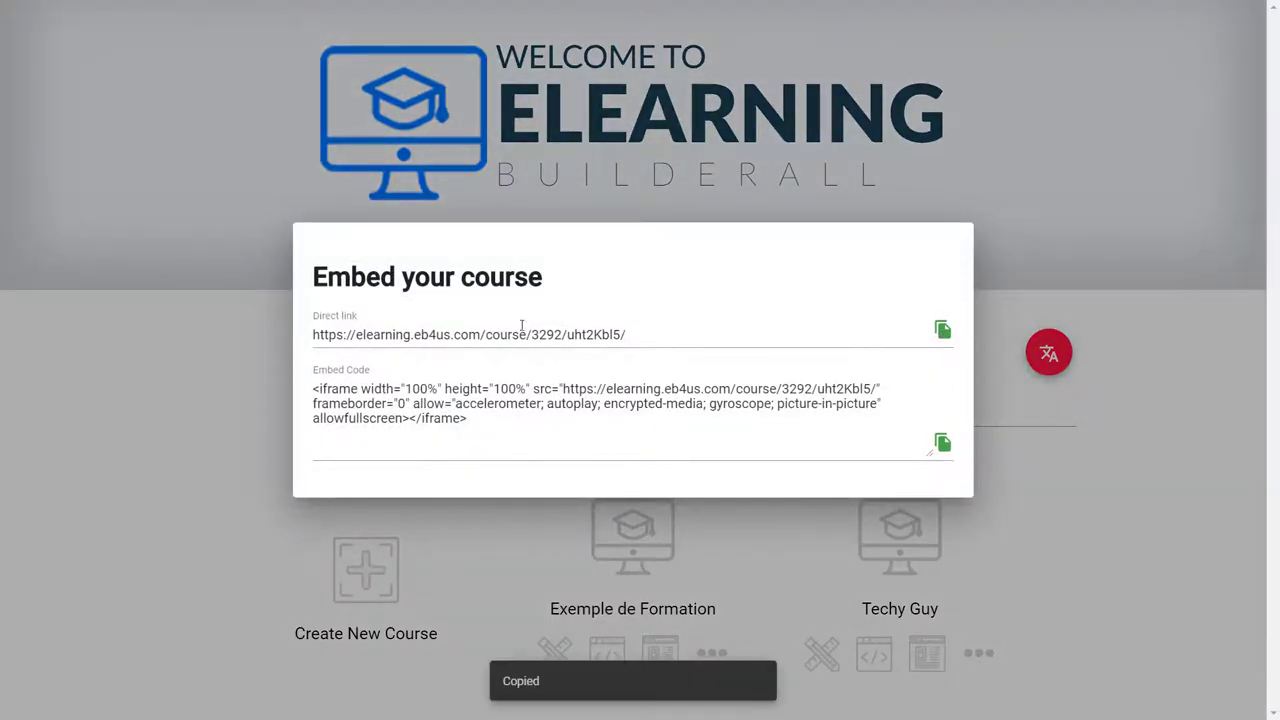
{"action": "left_click_drag", "start_coordinate": [514, 435], "coordinate": [310, 396]}
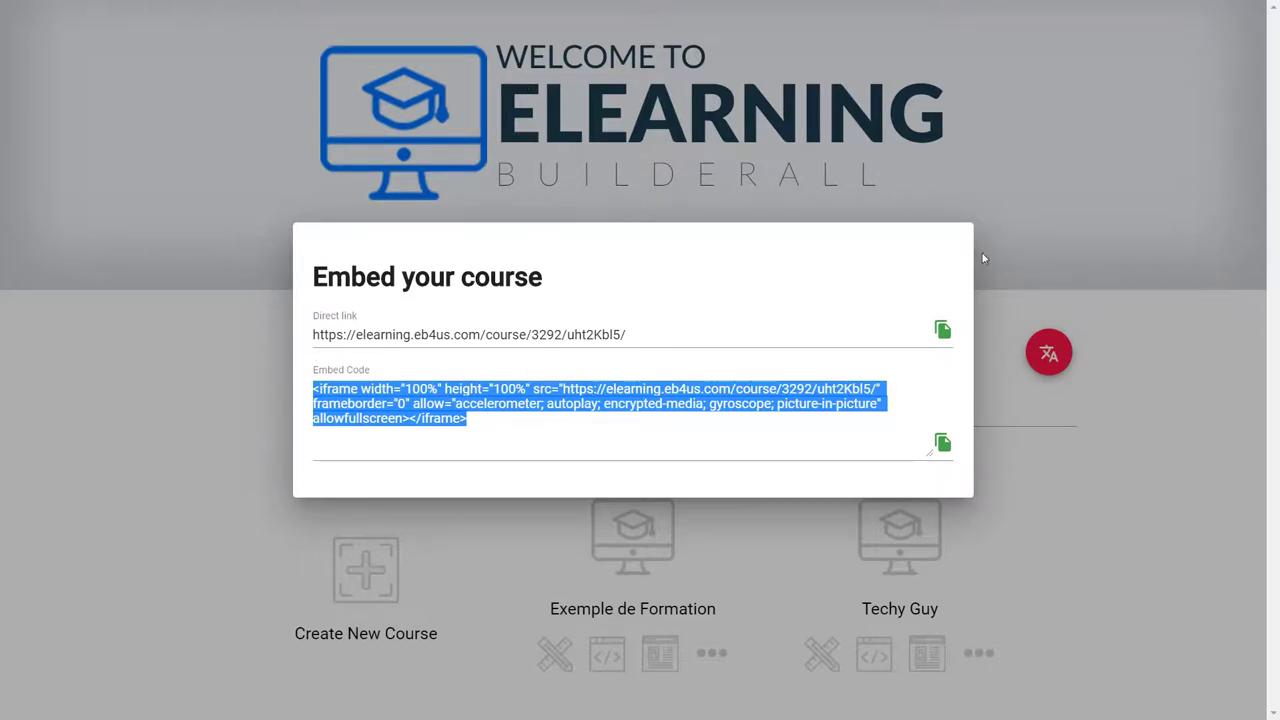
{"action": "left_click", "coordinate": [407, 57]}
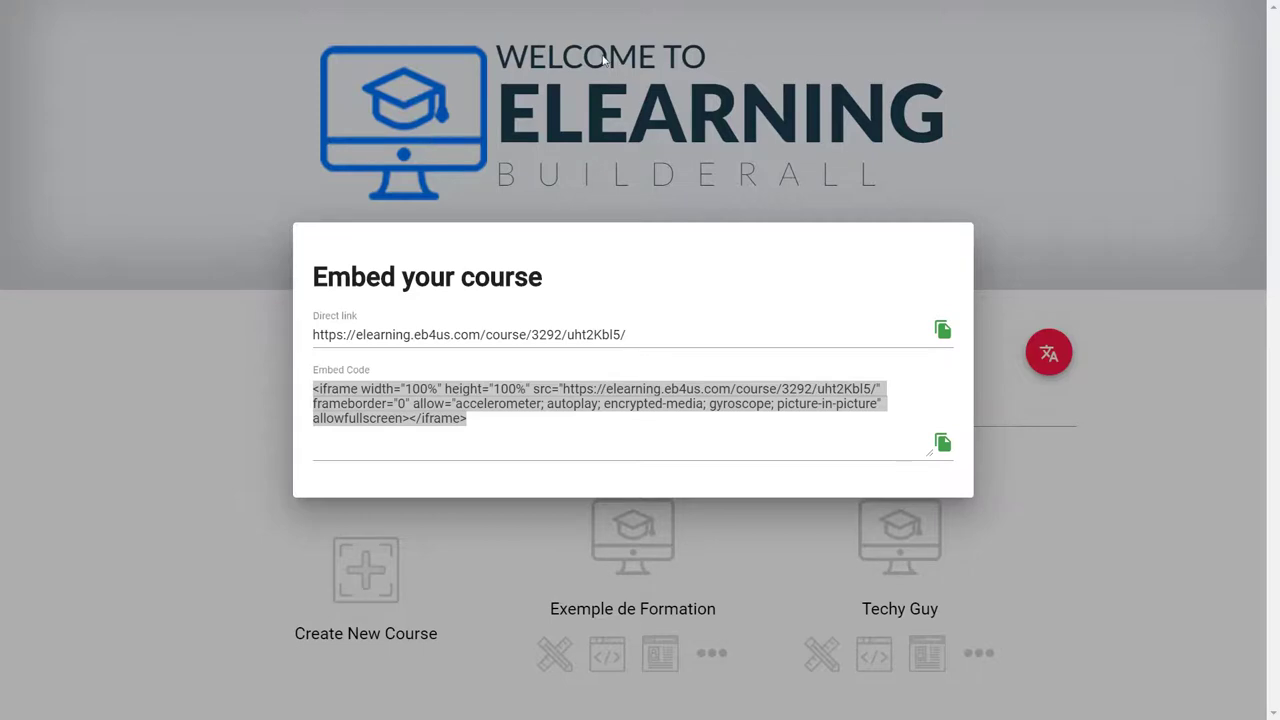
{"action": "left_click", "coordinate": [1122, 466]}
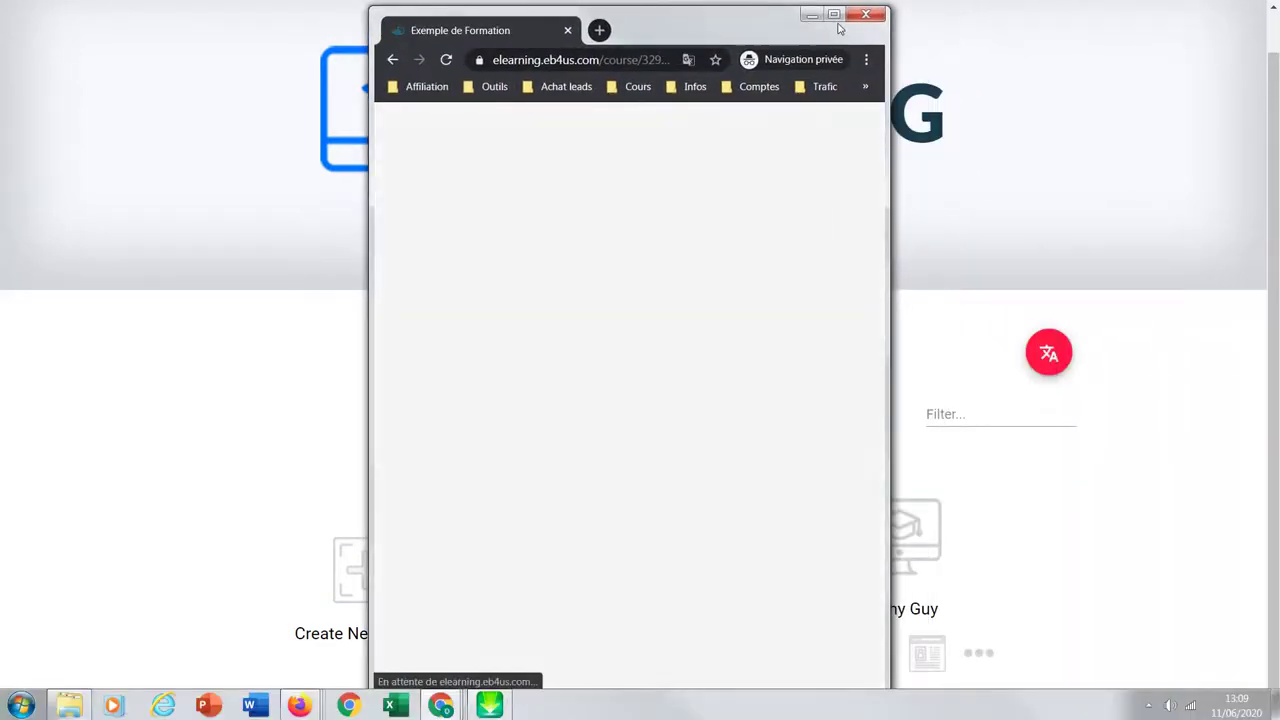
Step: Maximize the course window and view Module 1's Leçon 1 as a student
{"action": "left_click", "coordinate": [834, 16]}
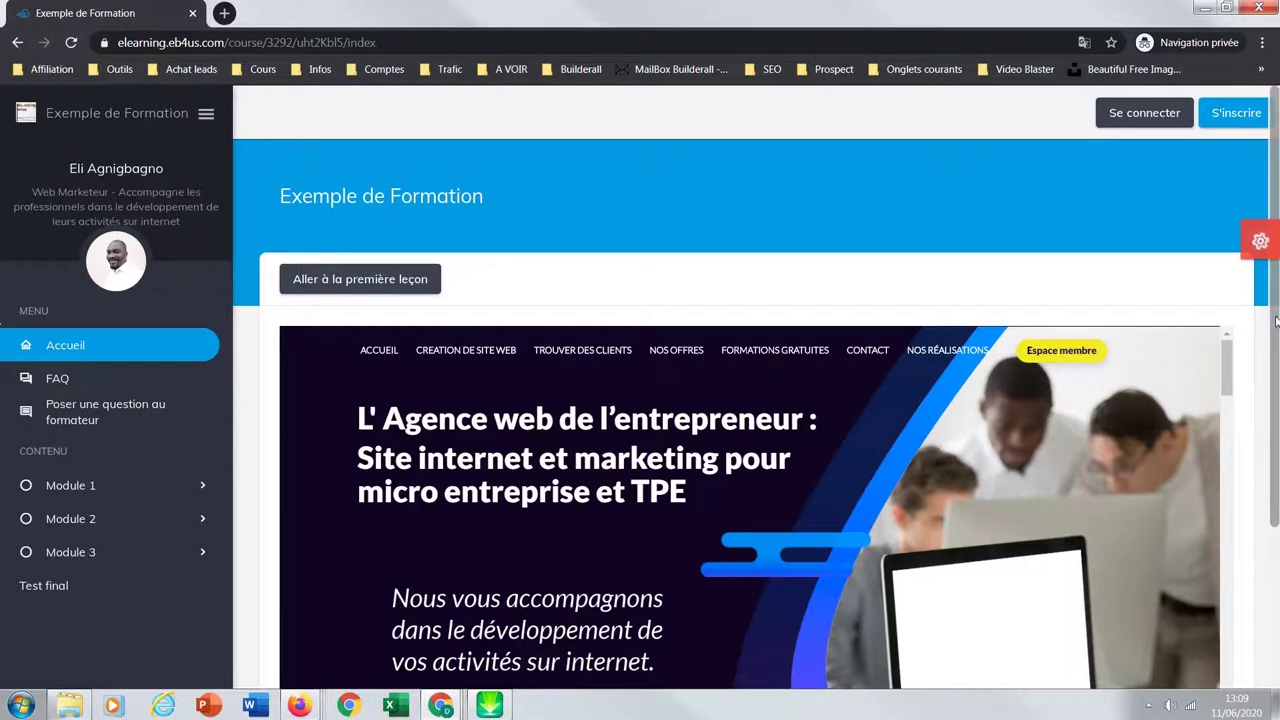
{"action": "scroll", "coordinate": [40, 365], "scroll_direction": "down", "scroll_amount": 2}
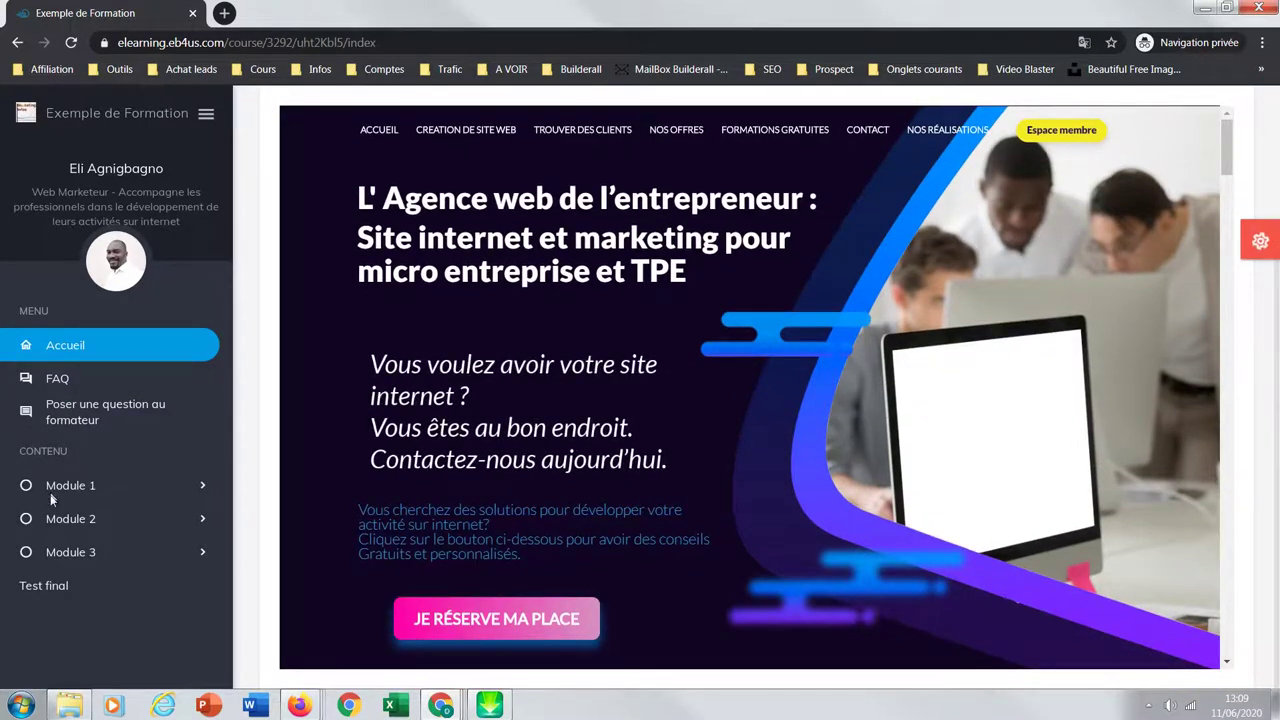
{"action": "scroll", "coordinate": [1272, 497], "scroll_direction": "up", "scroll_amount": 2}
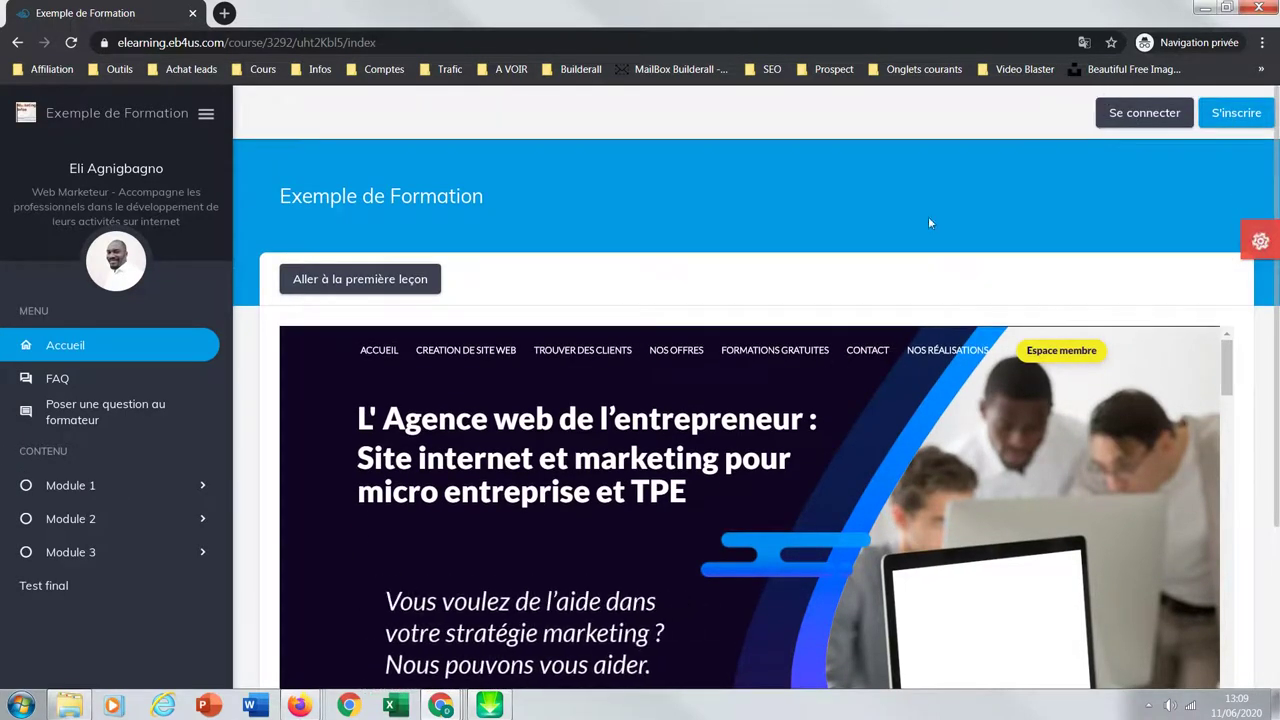
{"action": "left_click", "coordinate": [46, 486]}
{"action": "left_click", "coordinate": [67, 520]}
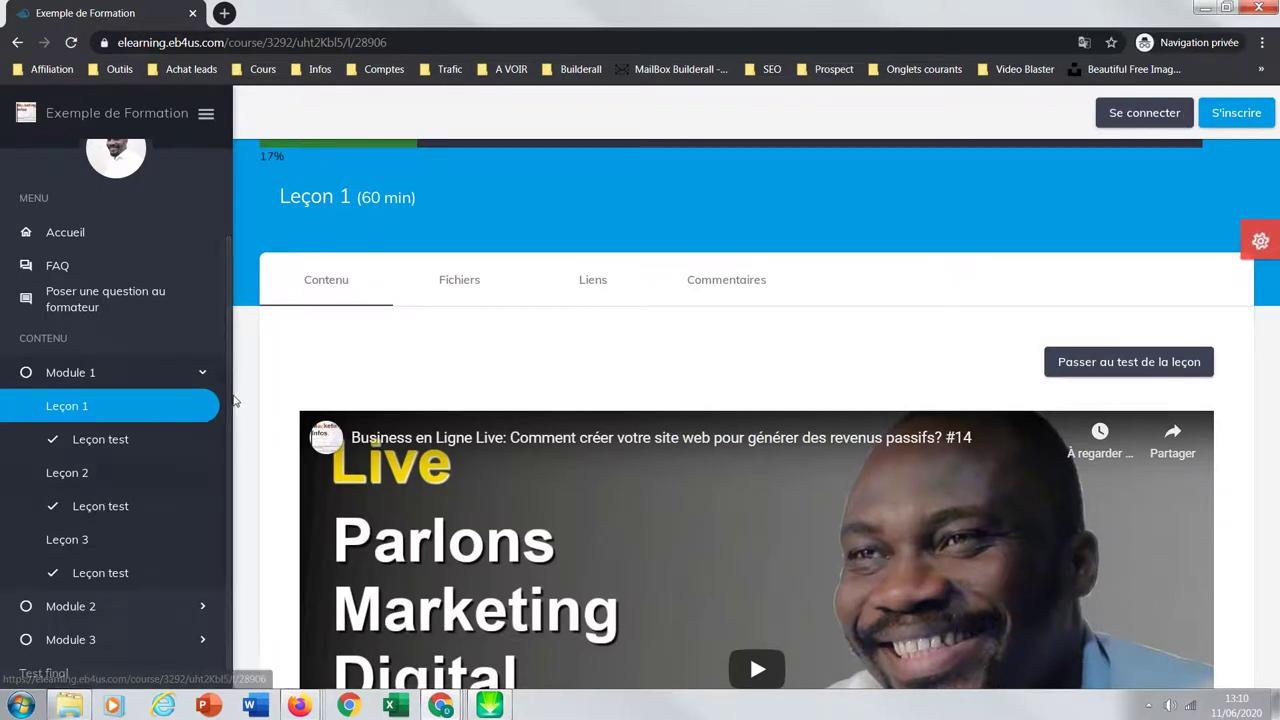
Step: View Leçon 3's test, then Module 2's 60-minute Leçon 1 with its video
{"action": "left_click", "coordinate": [110, 573]}
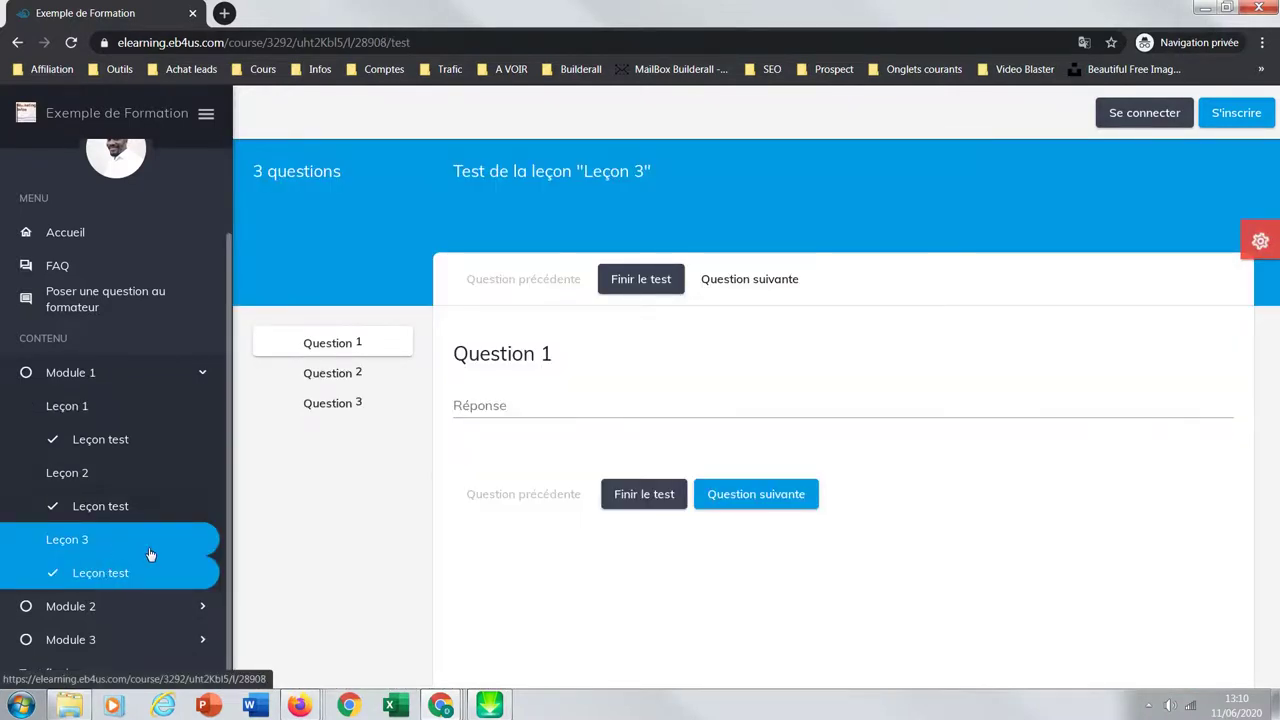
{"action": "left_click", "coordinate": [86, 607]}
{"action": "scroll", "coordinate": [150, 450], "scroll_direction": "down", "scroll_amount": 3}
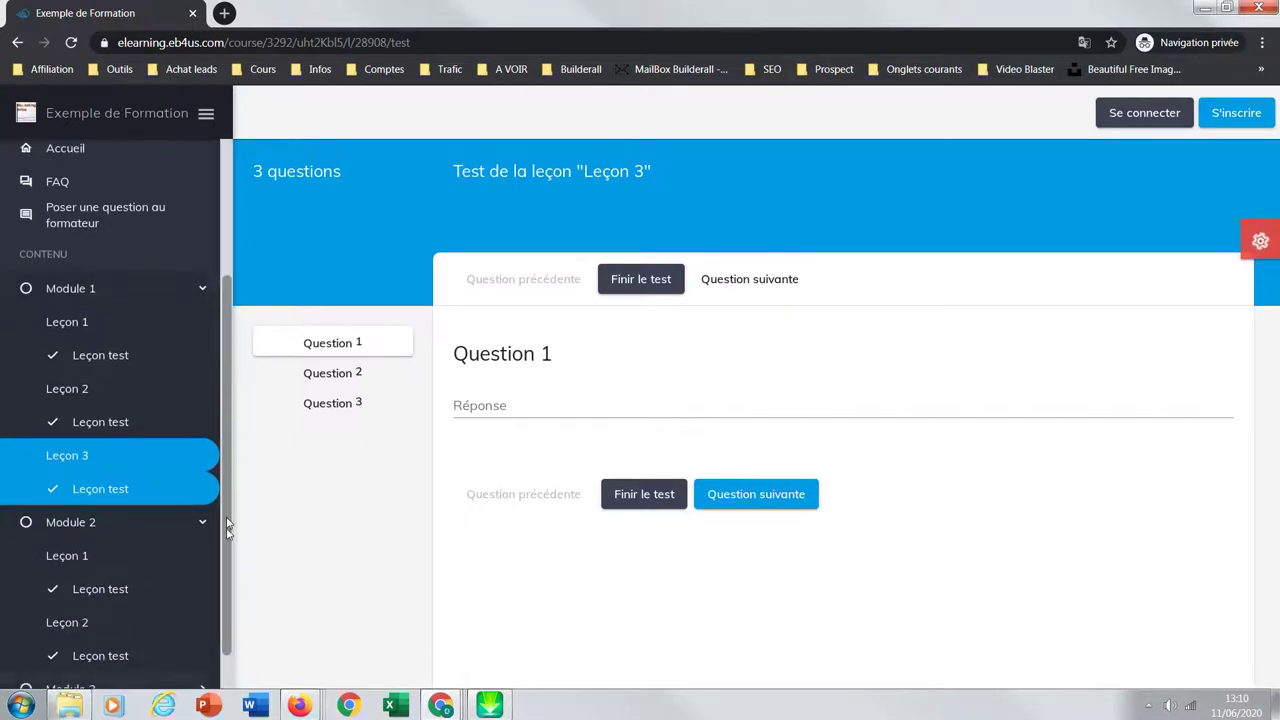
{"action": "left_click", "coordinate": [81, 508]}
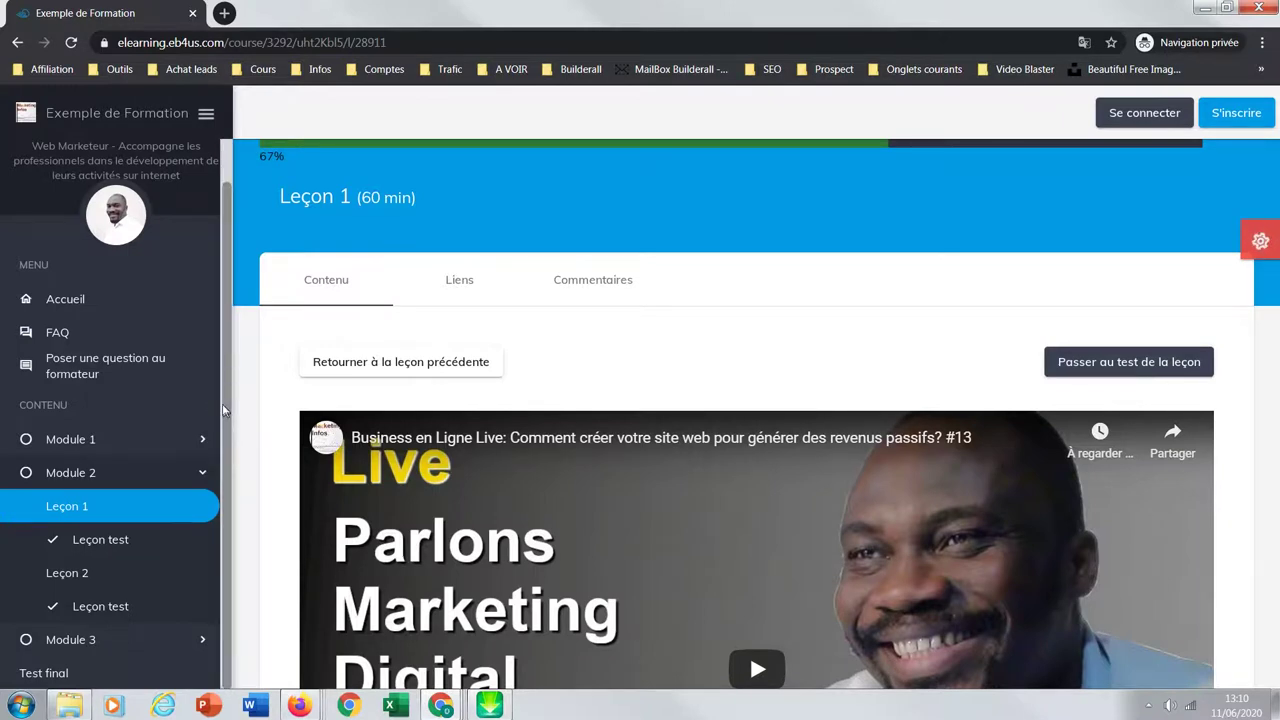
{"action": "scroll", "coordinate": [224, 411], "scroll_direction": "up", "scroll_amount": 1}
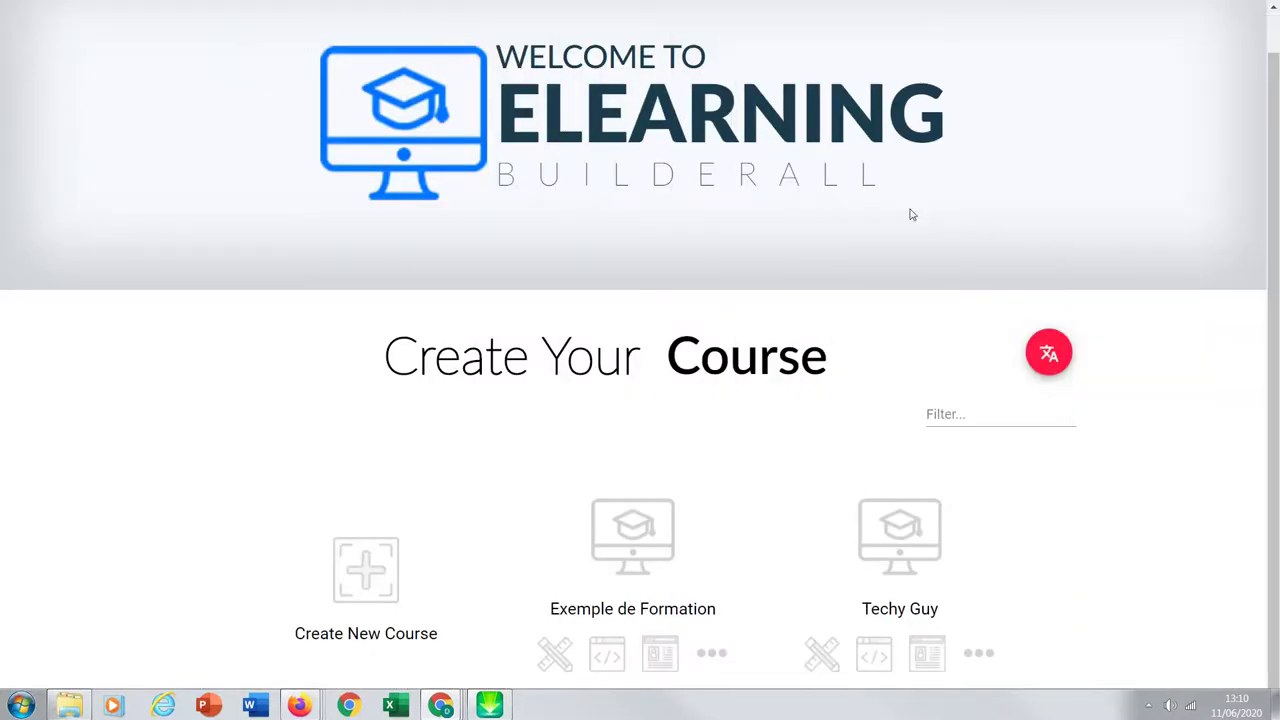
Step: Set Exemple de Formation to 'Registration required to view content'
{"action": "left_click", "coordinate": [555, 658]}
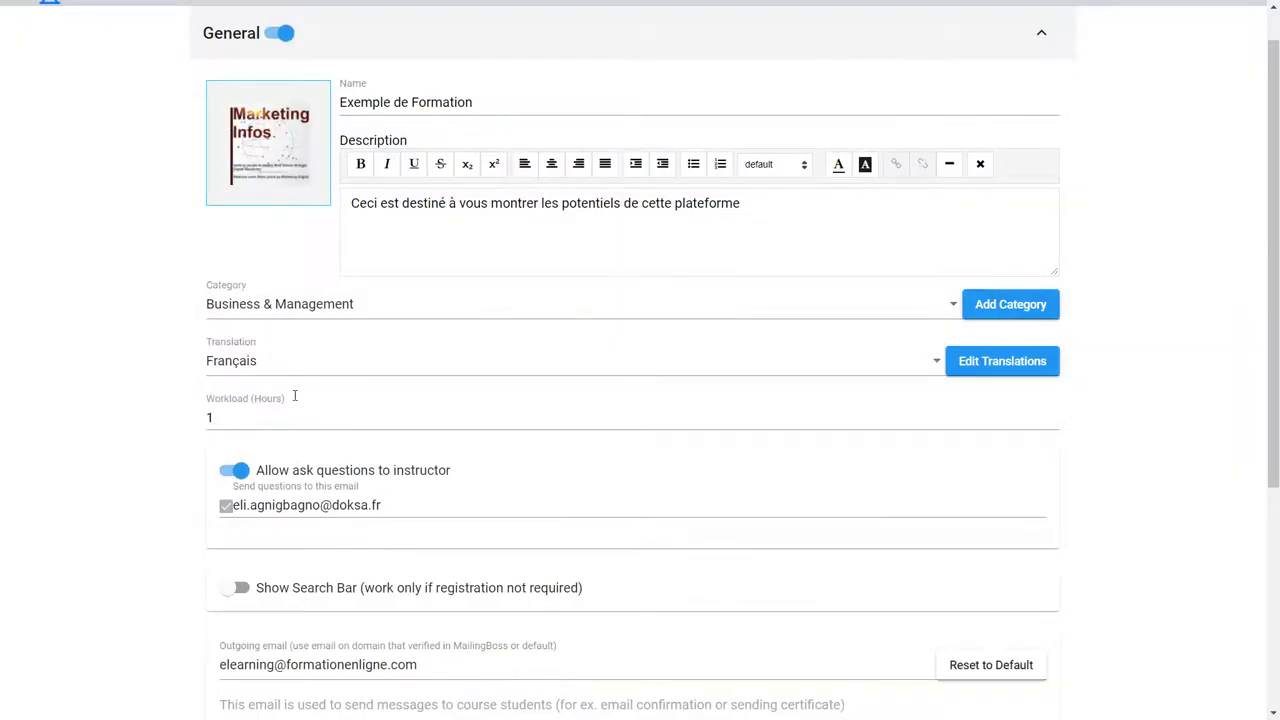
{"action": "left_click_drag", "start_coordinate": [1257, 278], "coordinate": [1264, 499]}
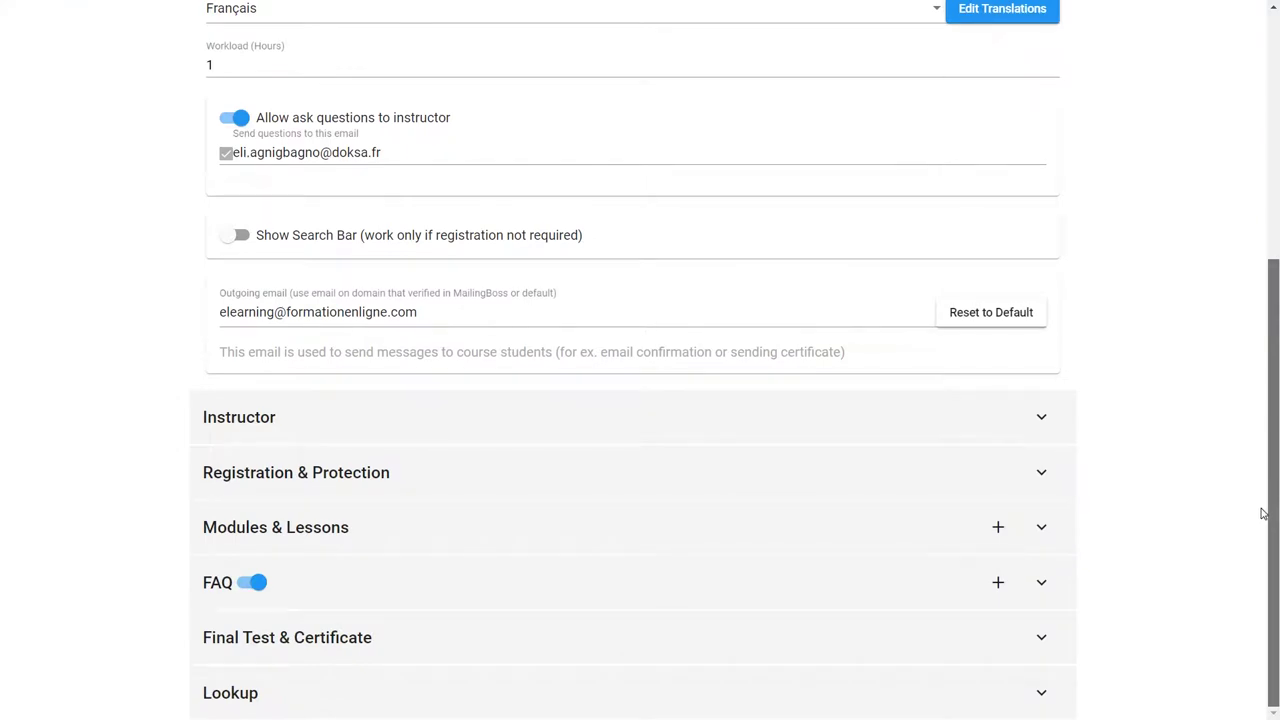
{"action": "left_click_drag", "start_coordinate": [1262, 509], "coordinate": [1265, 533]}
{"action": "left_click", "coordinate": [1052, 474]}
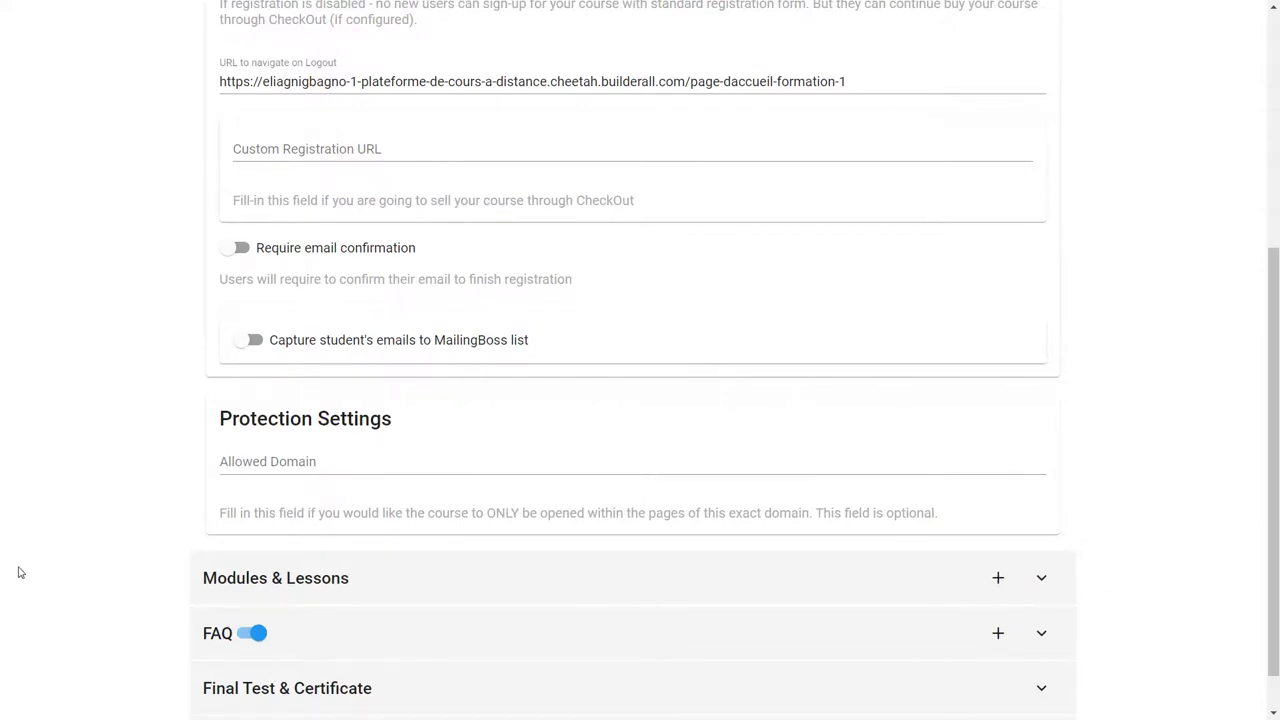
{"action": "left_click_drag", "start_coordinate": [1275, 588], "coordinate": [1043, 366]}
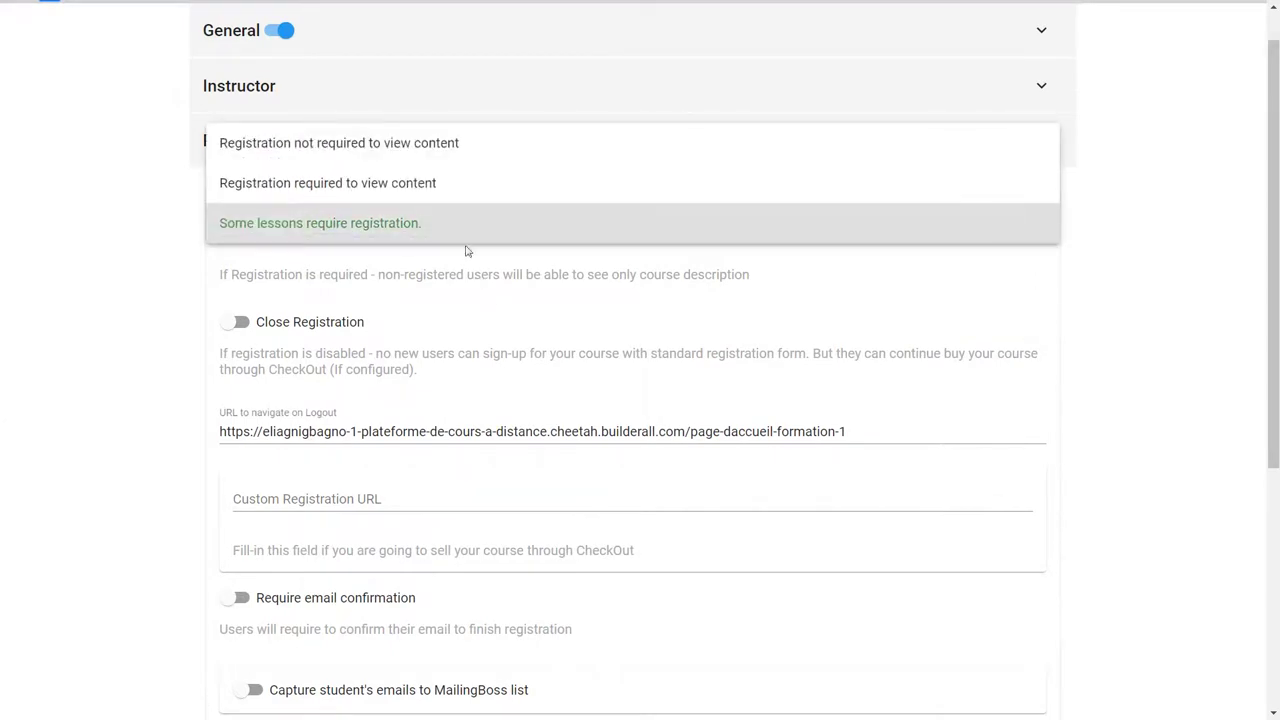
{"action": "left_click", "coordinate": [310, 184]}
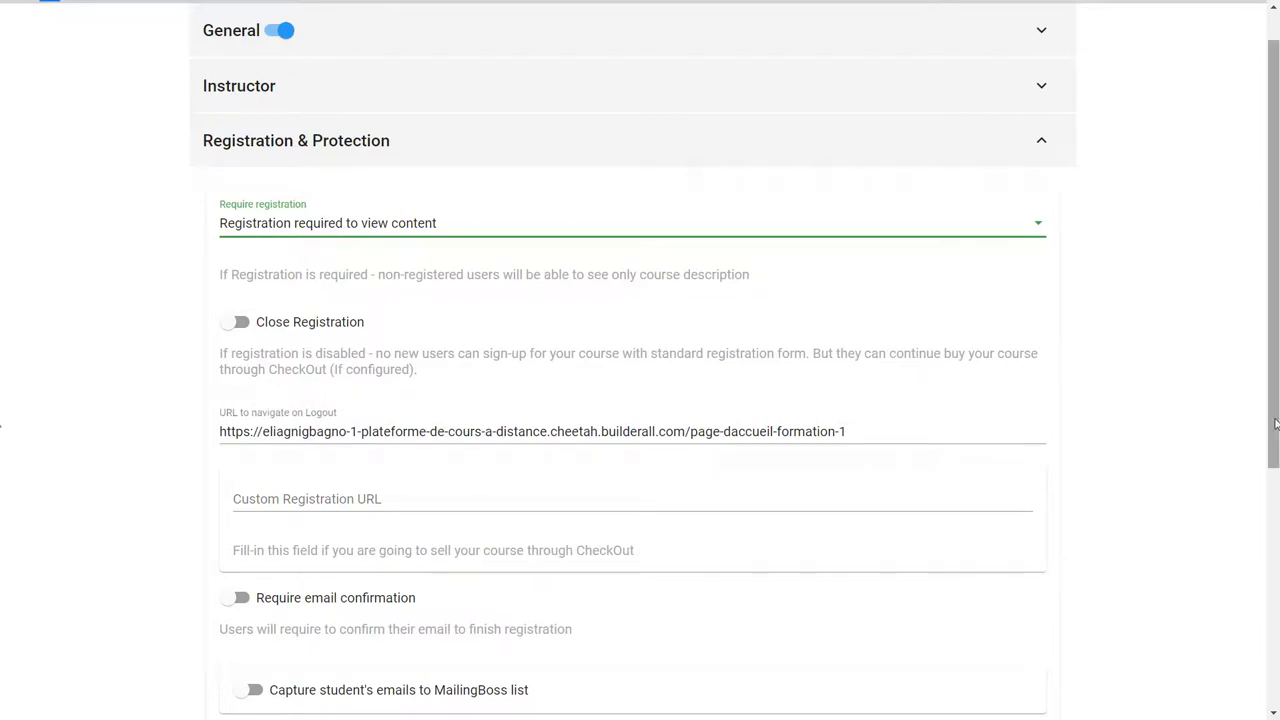
Step: Save the course settings and return to the course list
{"action": "scroll", "coordinate": [1250, 350], "scroll_direction": "up", "scroll_amount": 1}
{"action": "left_click", "coordinate": [889, 28]}
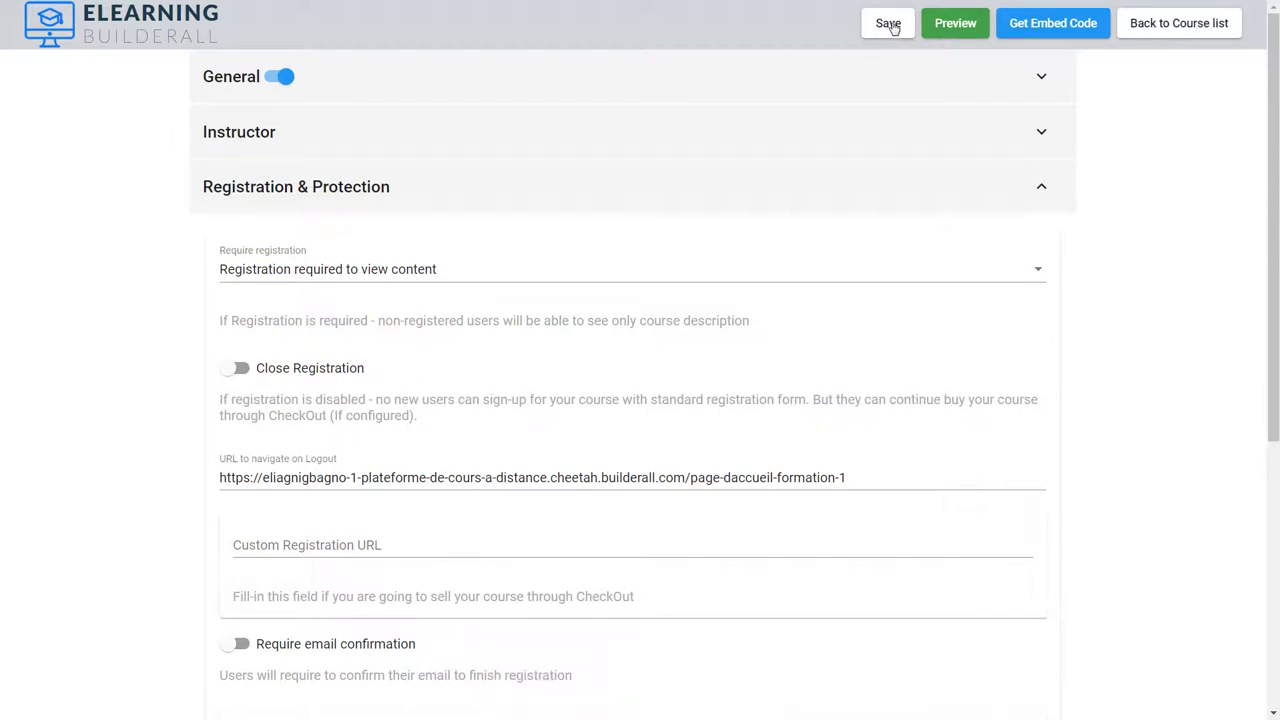
{"action": "left_click", "coordinate": [891, 27]}
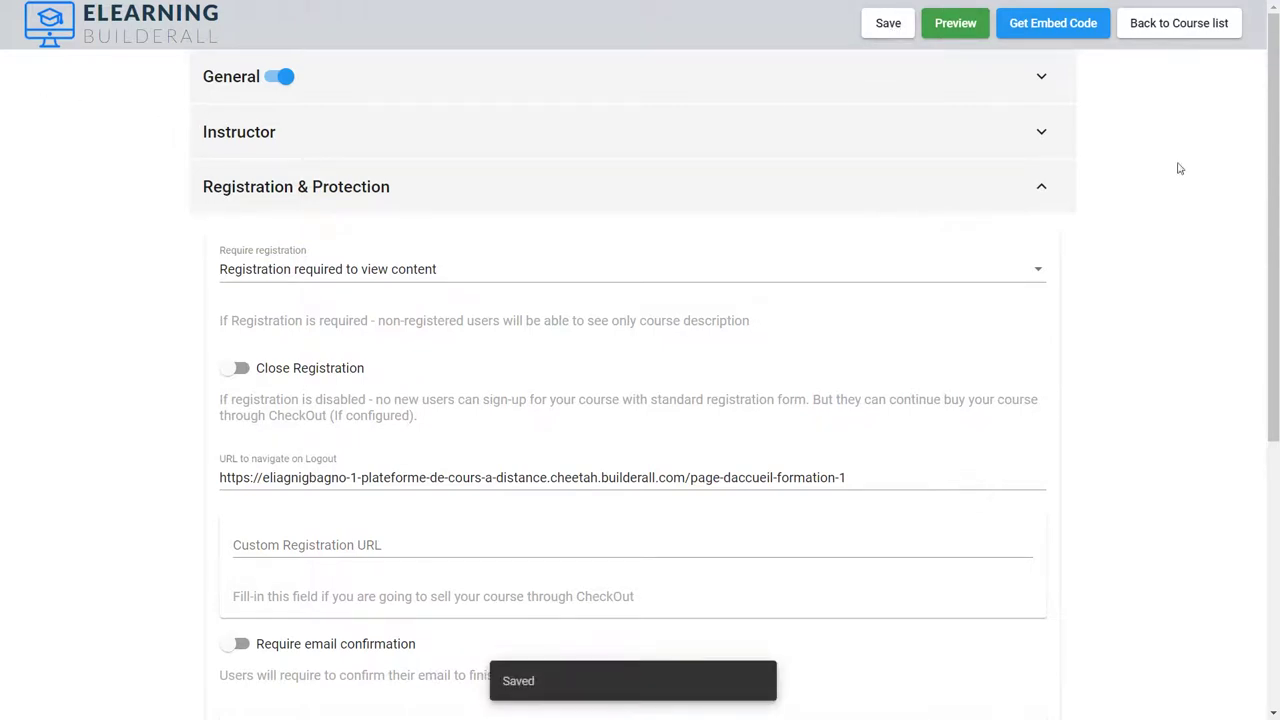
{"action": "left_click", "coordinate": [1180, 26]}
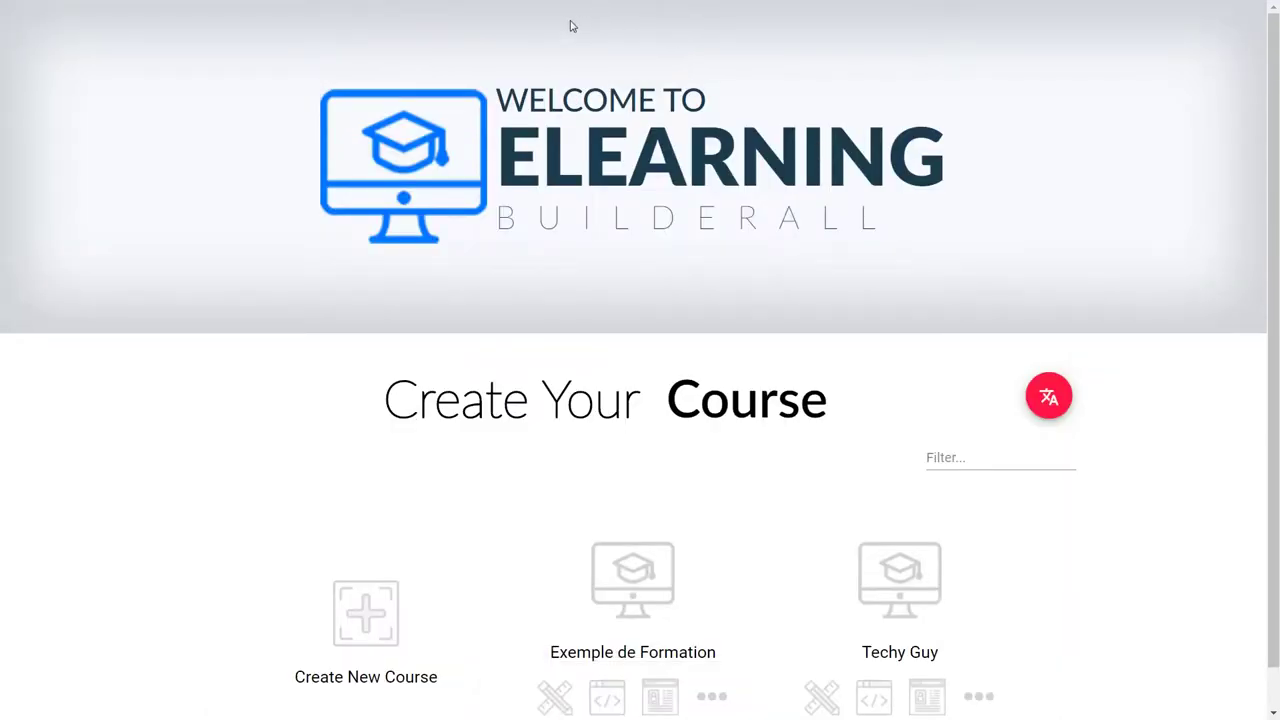
Step: Maximize the private window, reload the lesson, and go to the Accueil page
{"action": "left_click_drag", "start_coordinate": [1270, 60], "coordinate": [766, 46]}
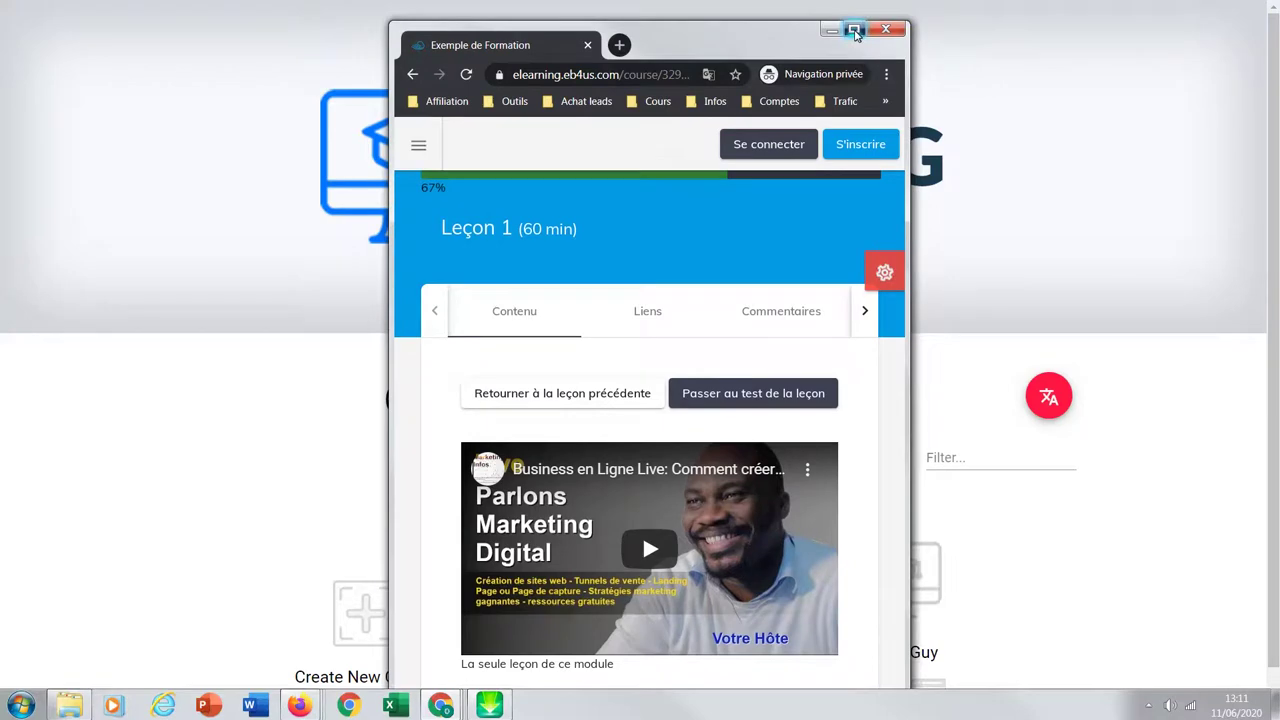
{"action": "left_click", "coordinate": [854, 30]}
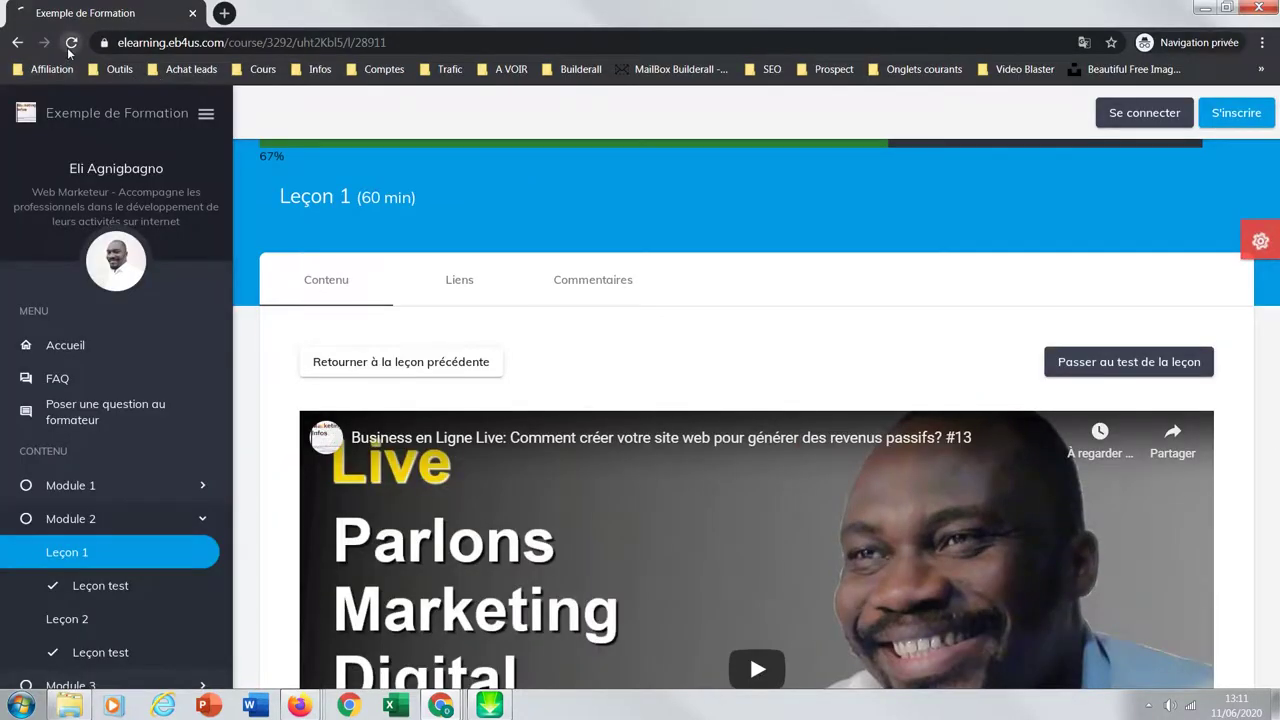
{"action": "left_click", "coordinate": [69, 46]}
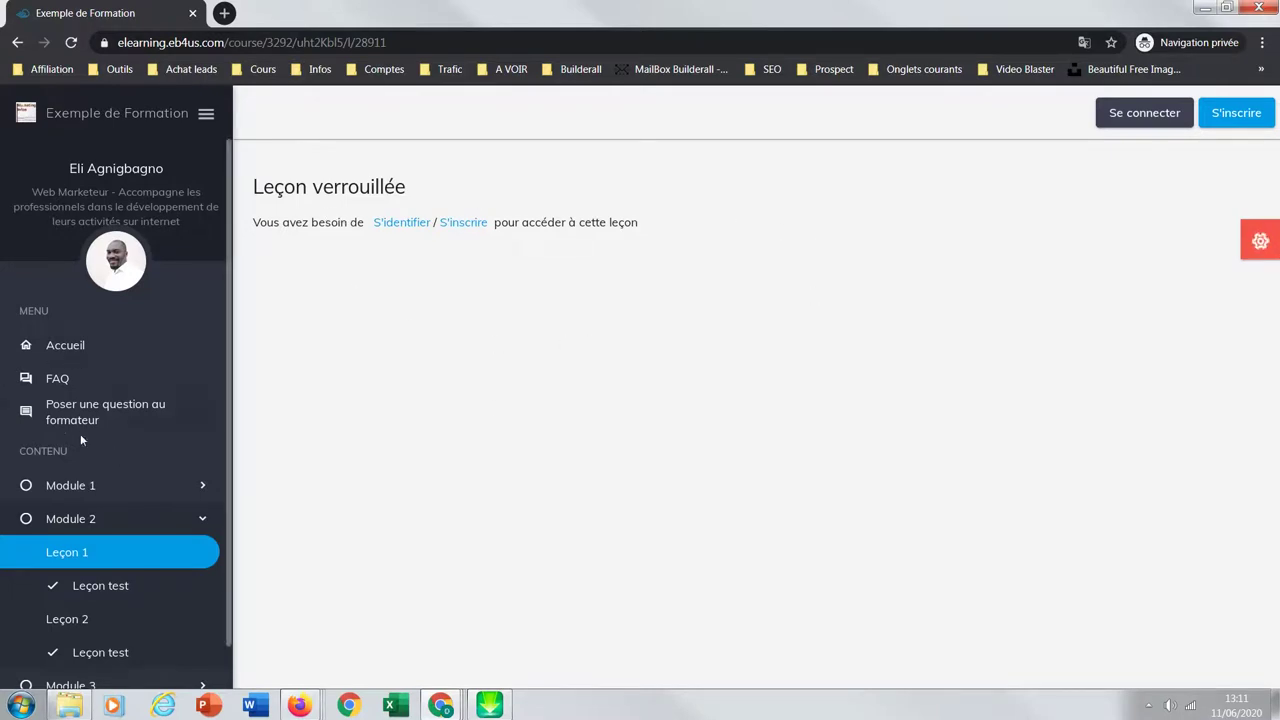
{"action": "left_click", "coordinate": [80, 350]}
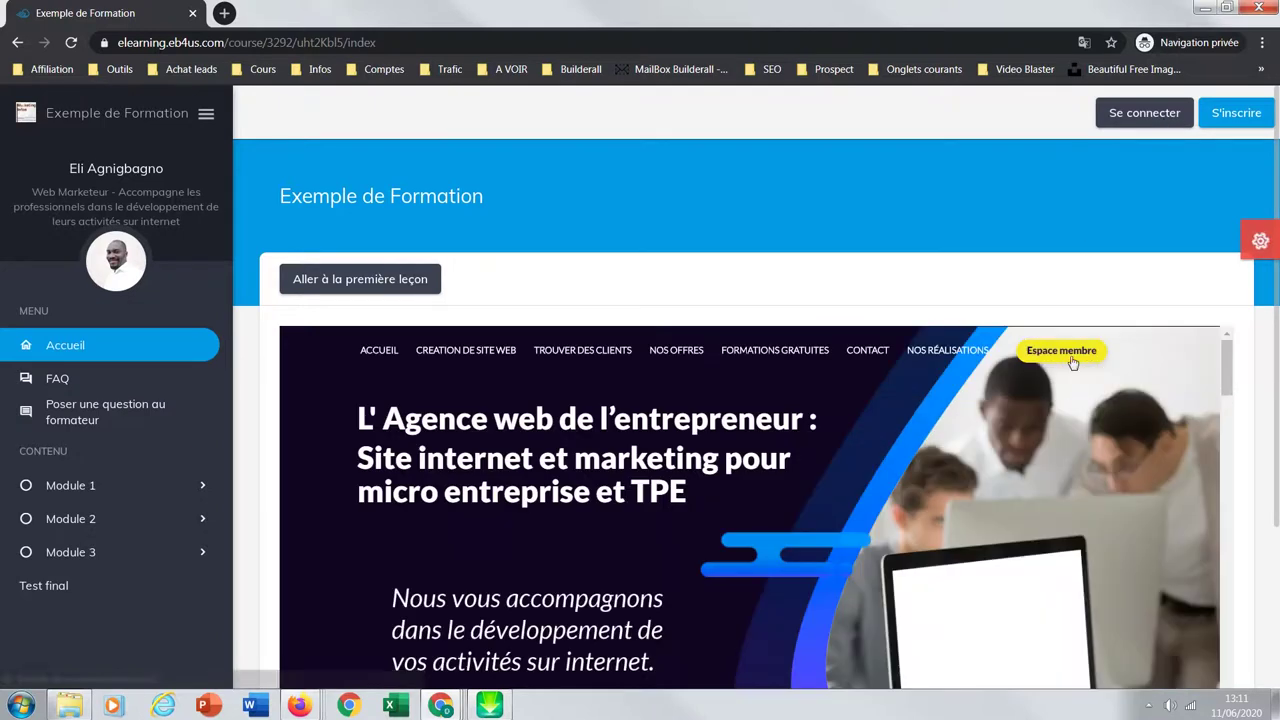
Step: Confirm Module 1's Leçon 1–3 and test are locked, then return to Accueil
{"action": "left_click", "coordinate": [100, 485]}
{"action": "left_click", "coordinate": [85, 519]}
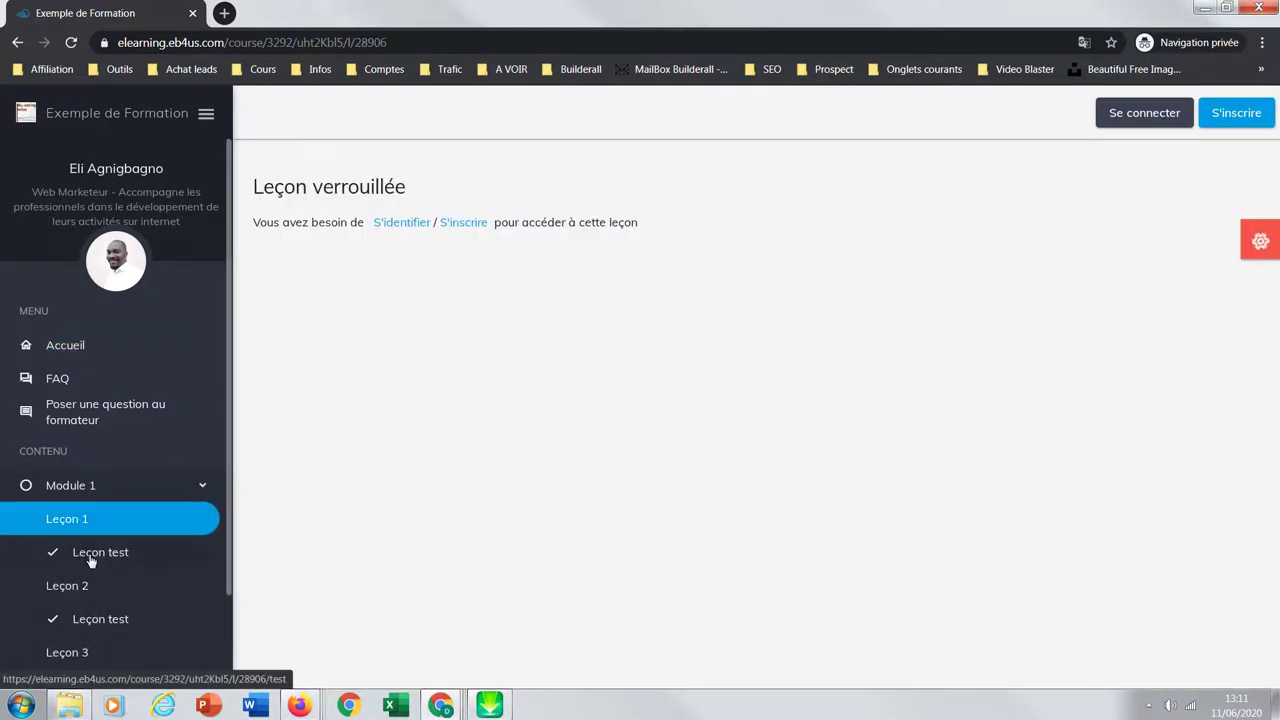
{"action": "left_click", "coordinate": [90, 563]}
{"action": "left_click", "coordinate": [85, 590]}
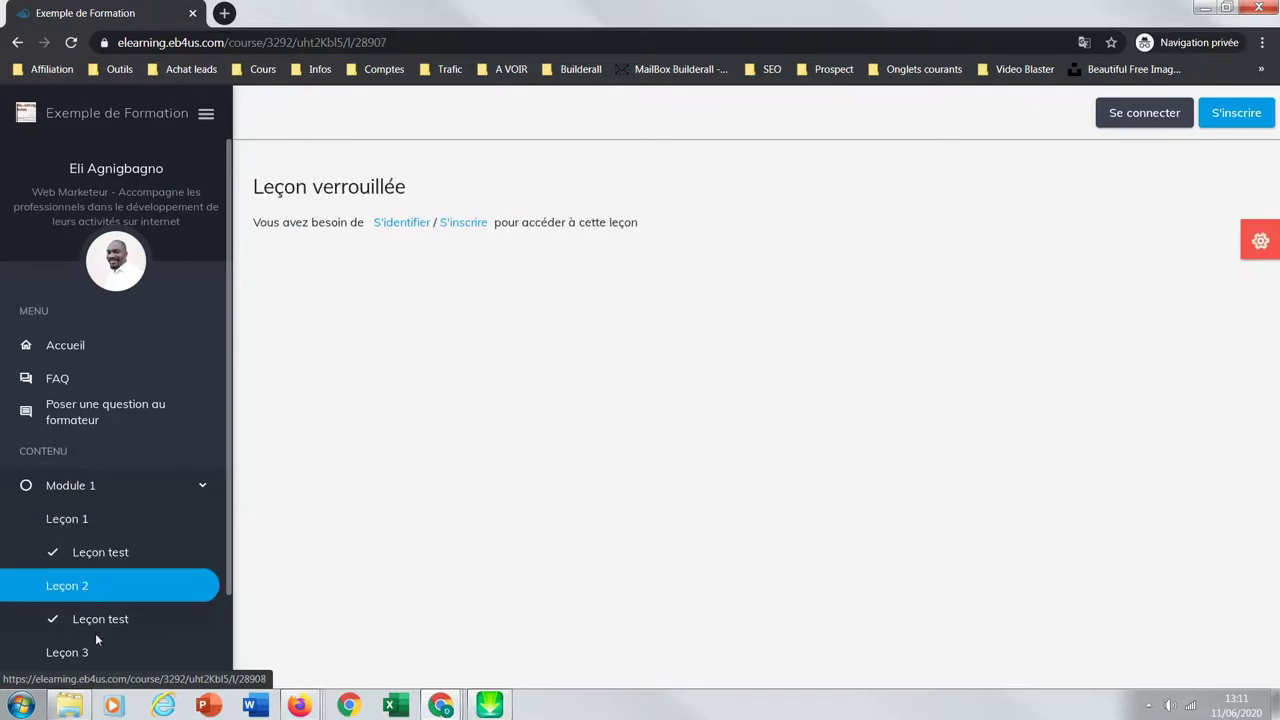
{"action": "left_click", "coordinate": [67, 652]}
{"action": "left_click", "coordinate": [65, 344]}
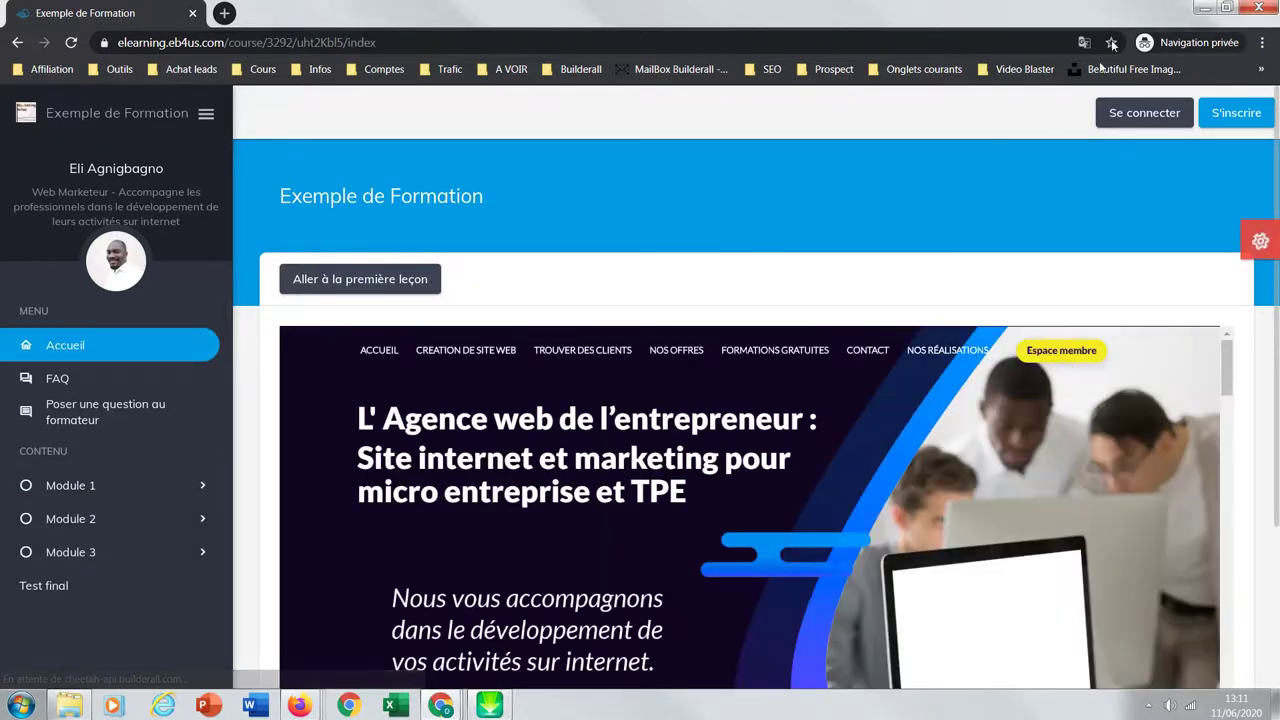
Step: Log in through Se connecter with the student's e-mail and password
{"action": "left_click", "coordinate": [1143, 118]}
{"action": "left_click", "coordinate": [609, 348]}
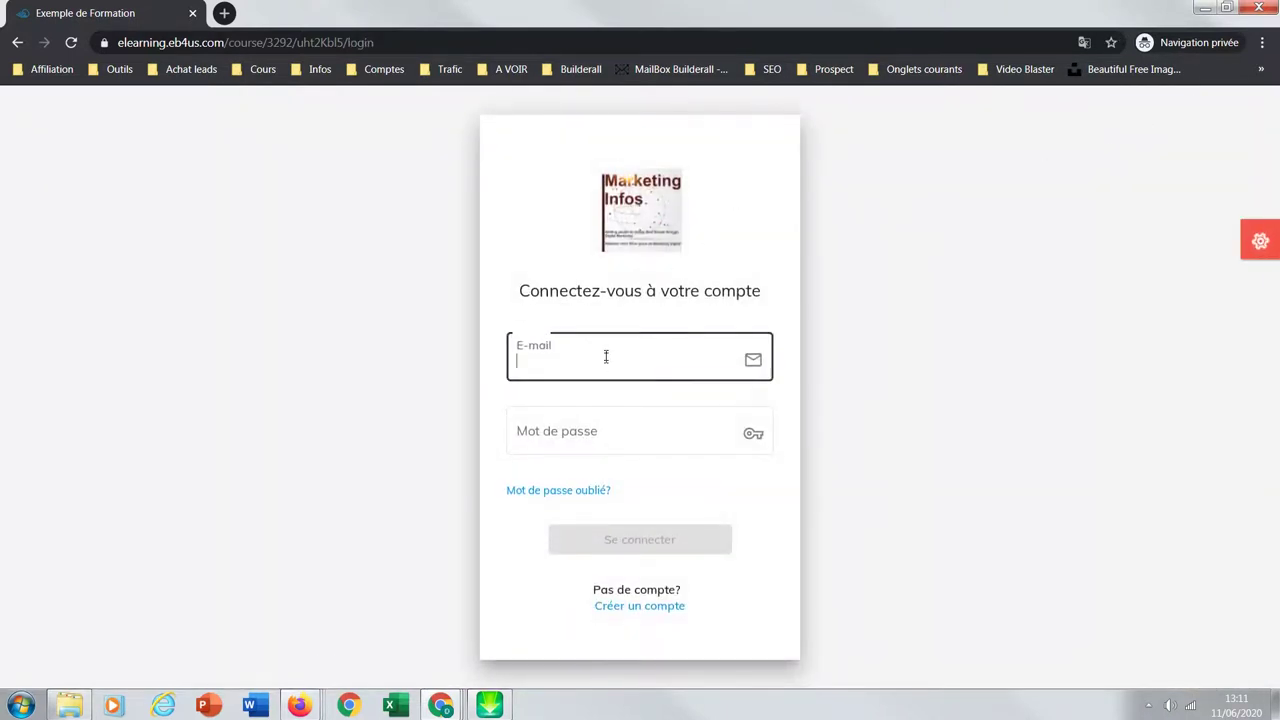
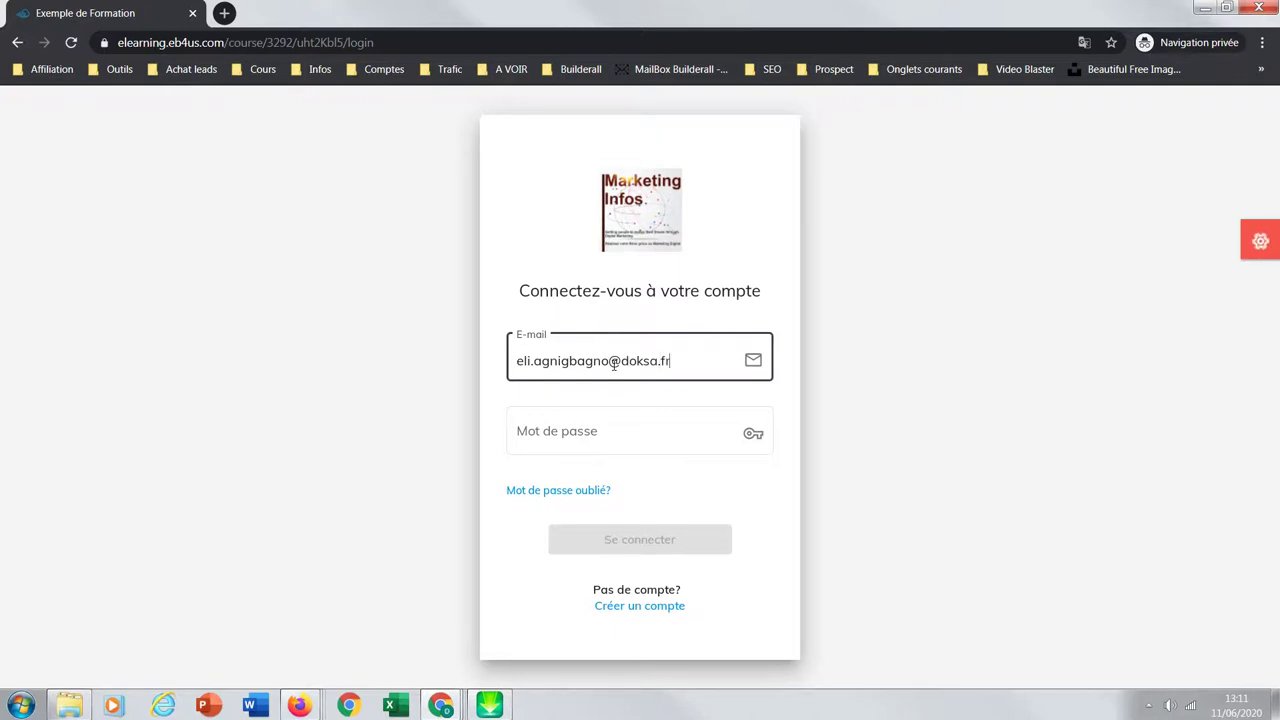
{"action": "left_click", "coordinate": [557, 431]}
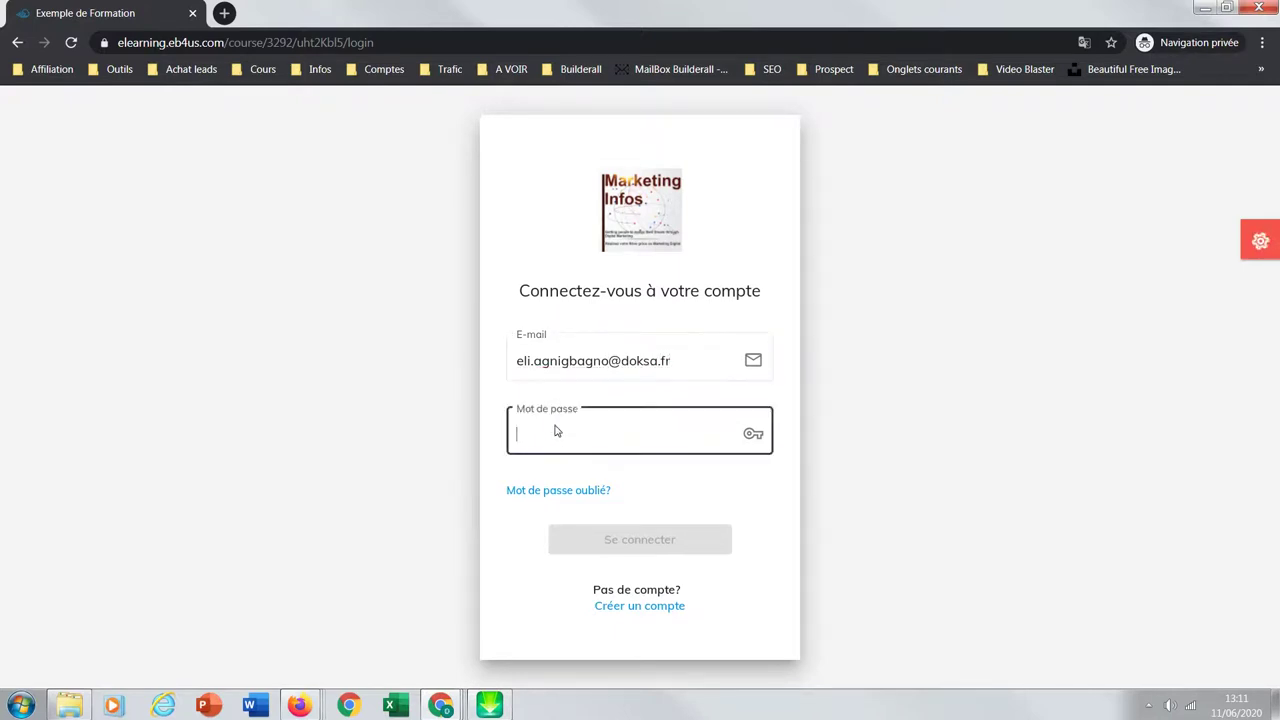
{"action": "type", "text": "•••"}
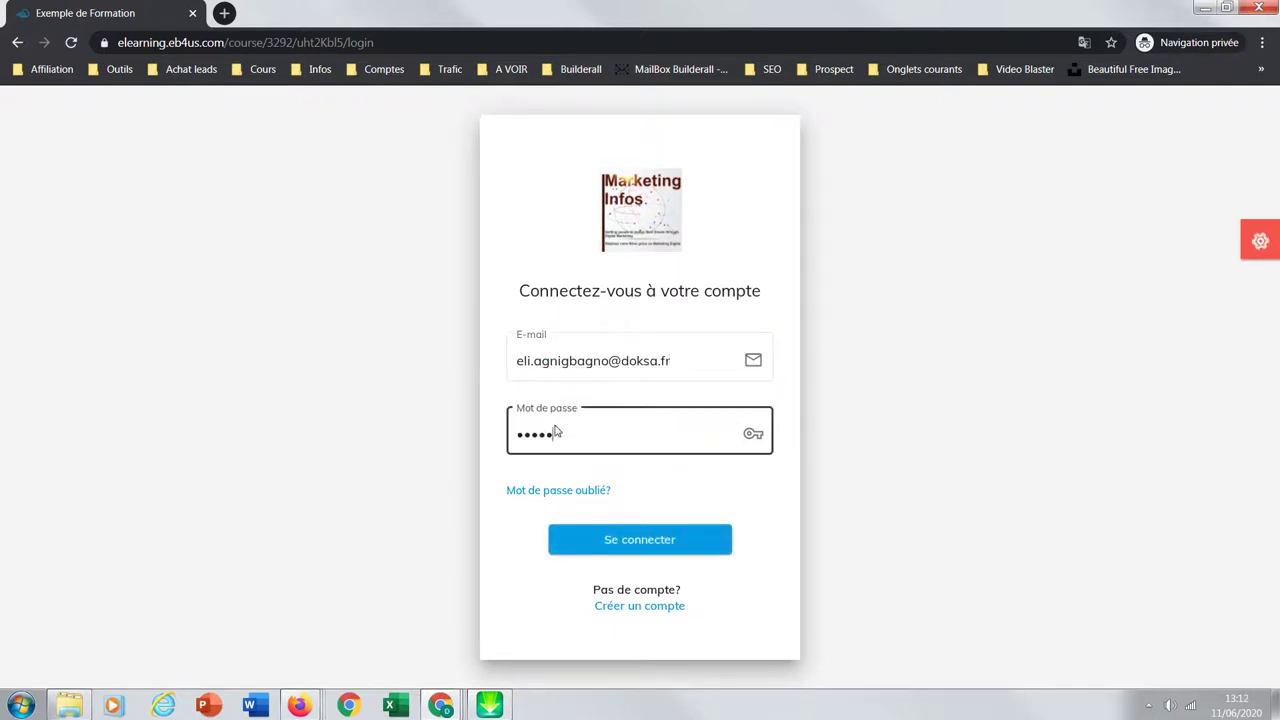
{"action": "left_click", "coordinate": [650, 539]}
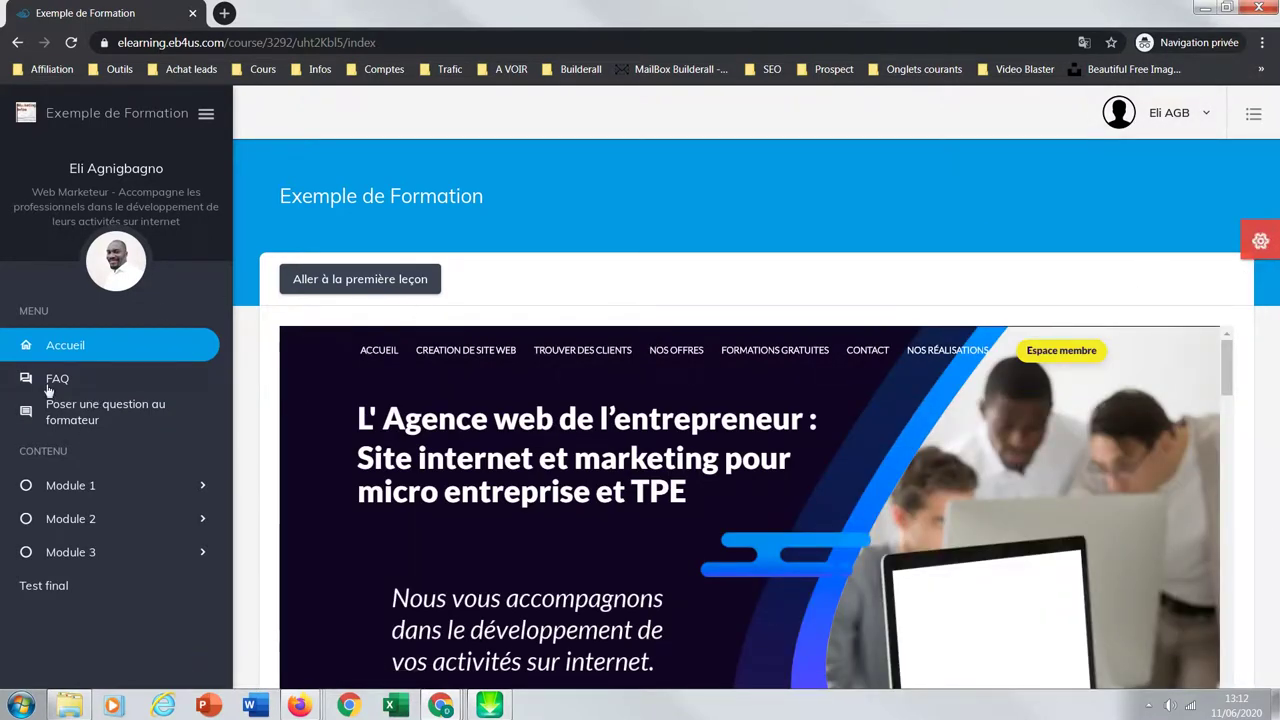
Step: Open Module 1's Leçon 1 and Leçon 2 lessons and their tests
{"action": "left_click", "coordinate": [76, 486]}
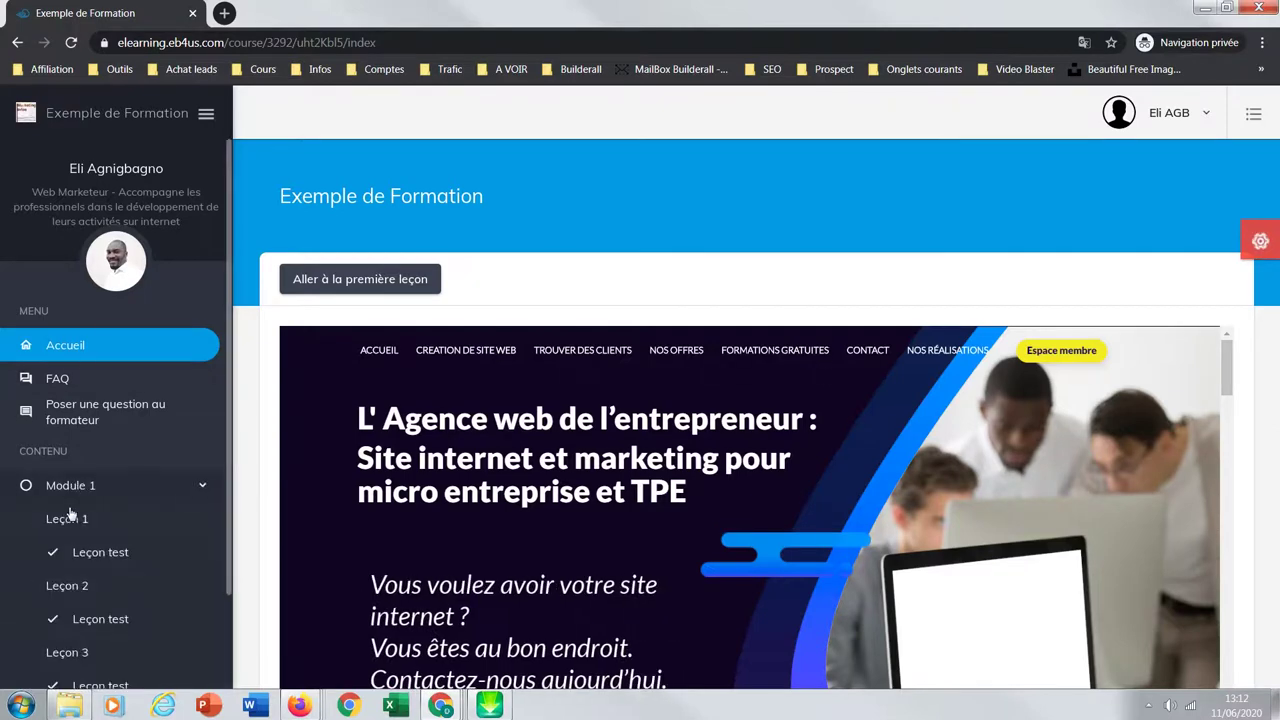
{"action": "left_click", "coordinate": [64, 522]}
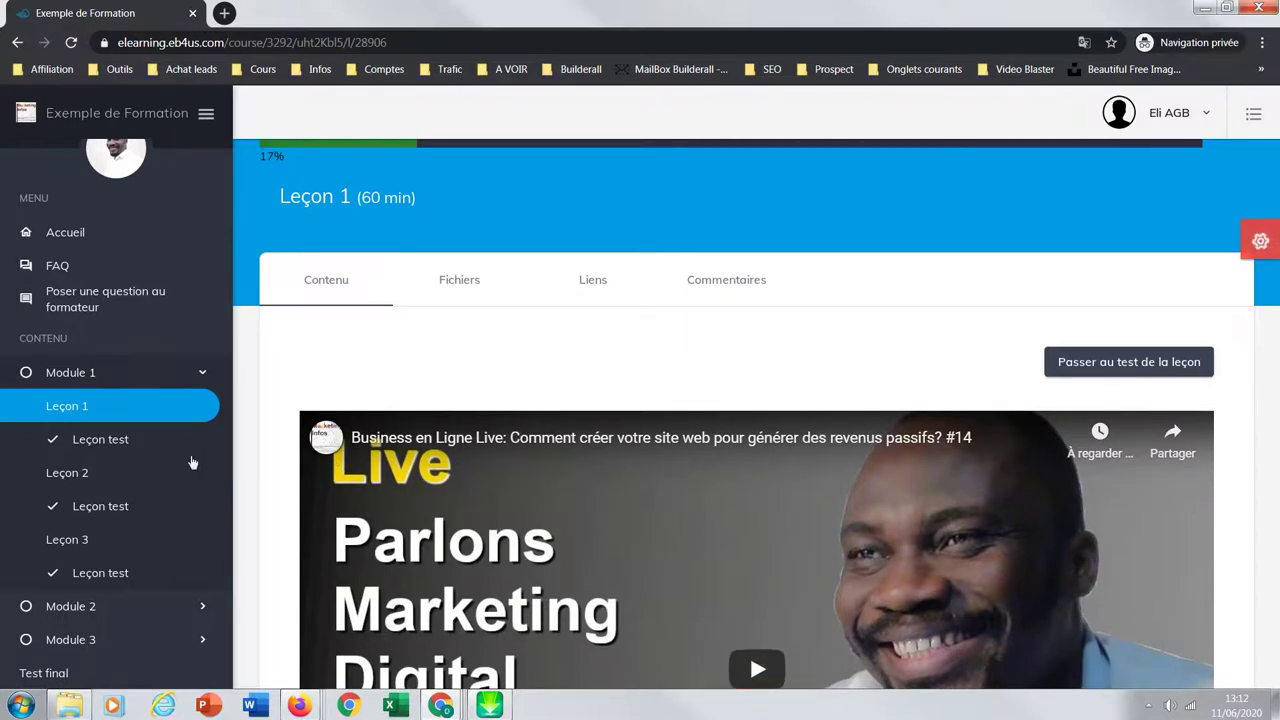
{"action": "left_click", "coordinate": [75, 472]}
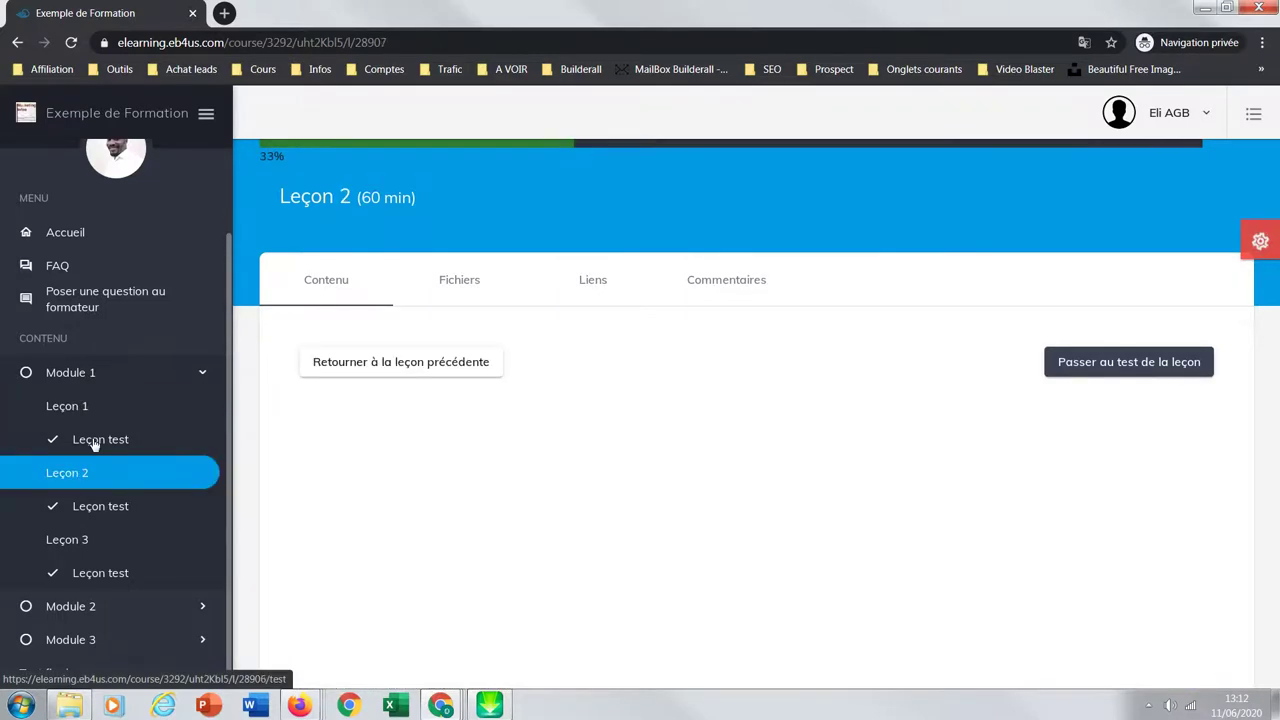
{"action": "left_click", "coordinate": [94, 443]}
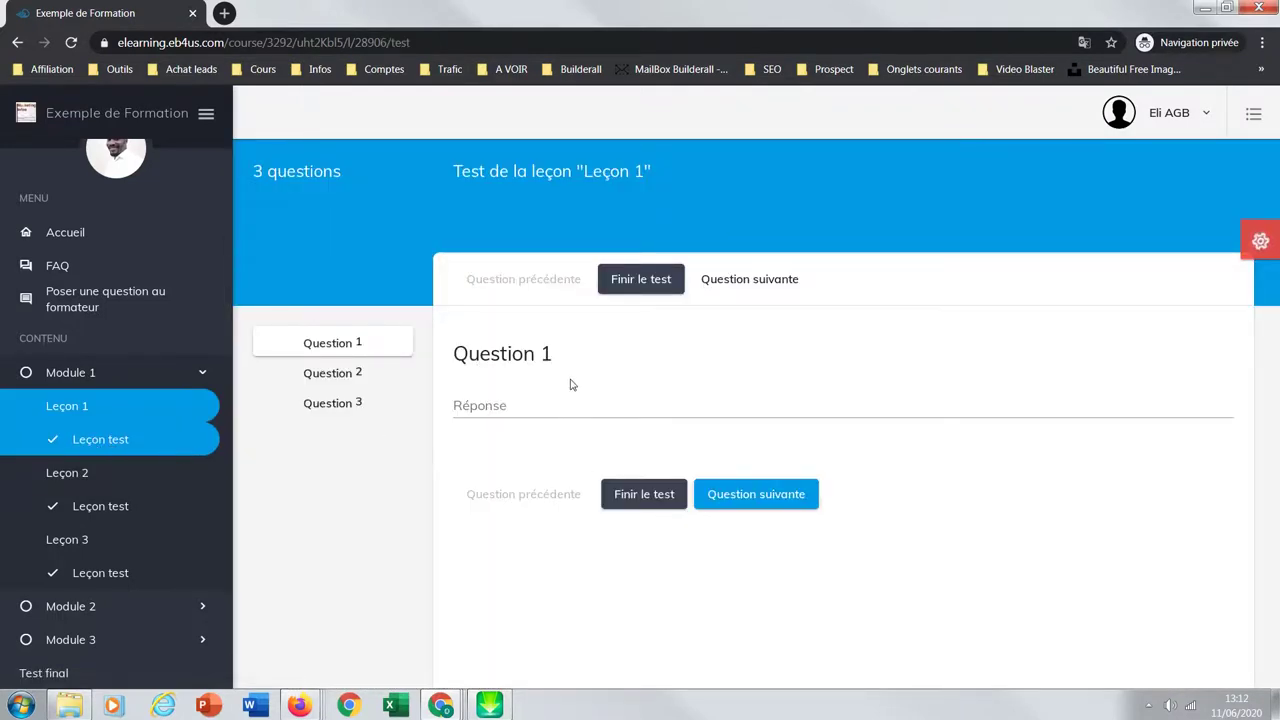
{"action": "left_click", "coordinate": [100, 507]}
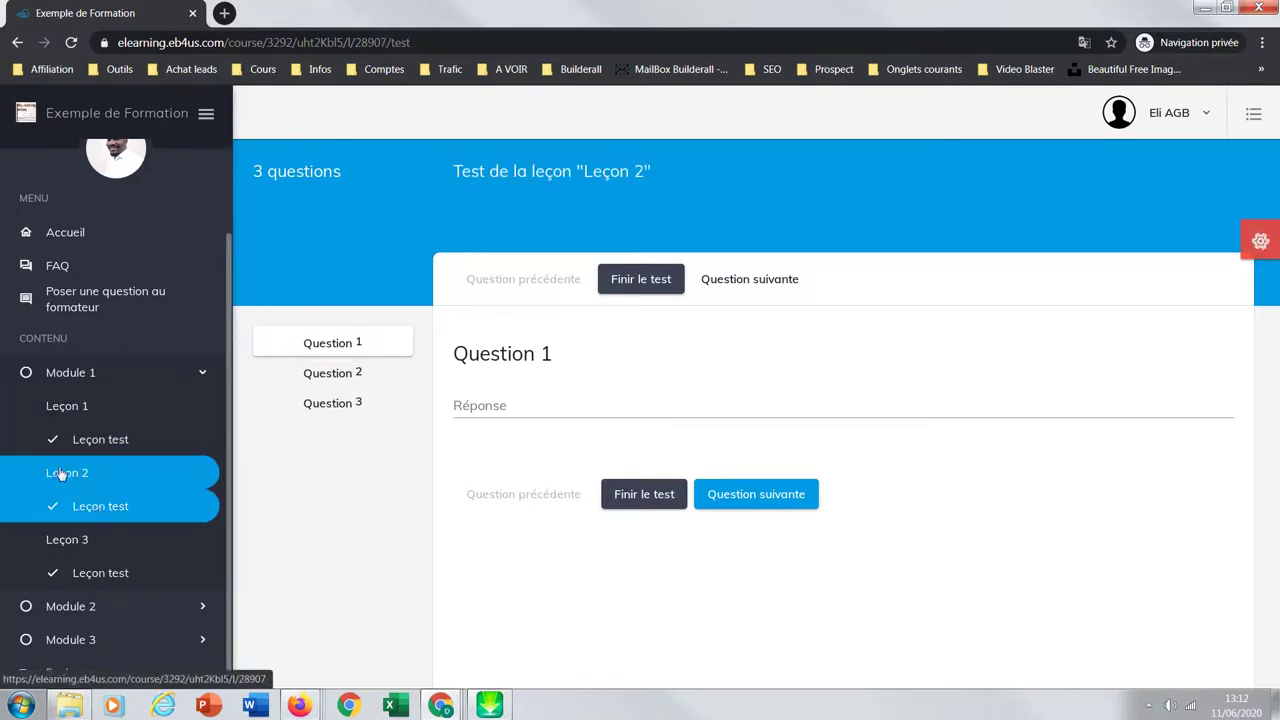
{"action": "left_click", "coordinate": [62, 476]}
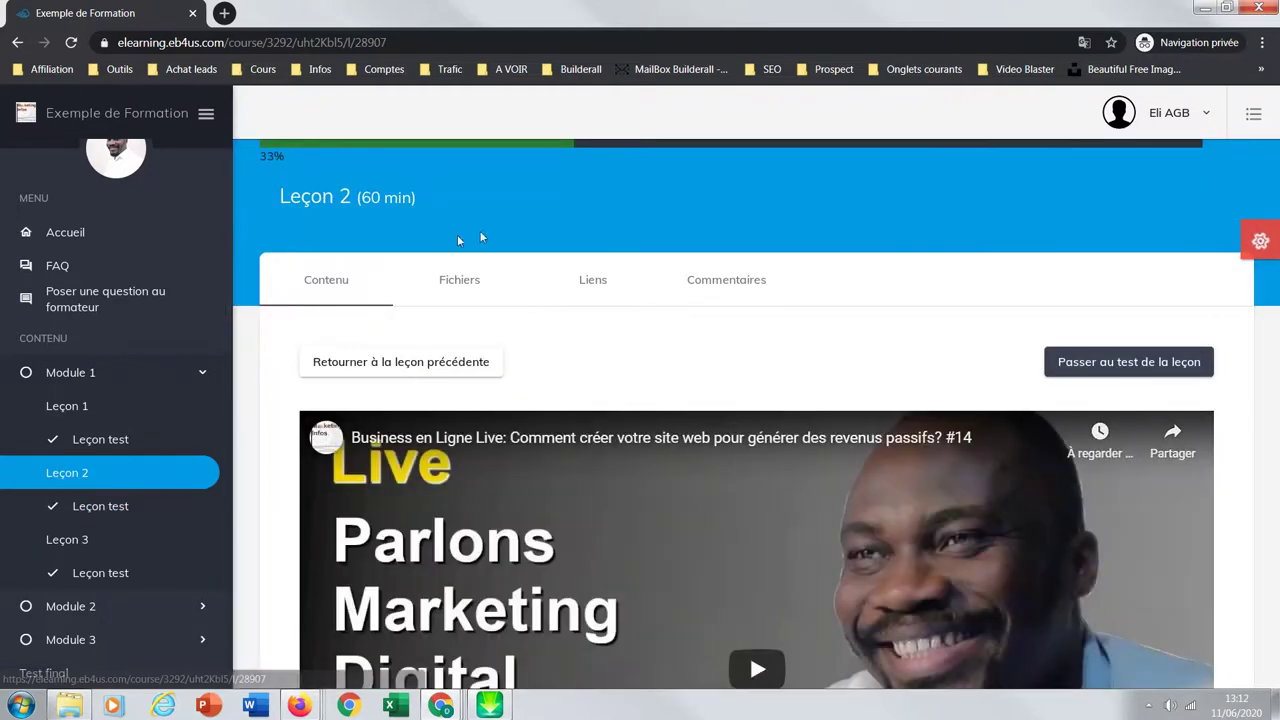
{"action": "left_click", "coordinate": [108, 508]}
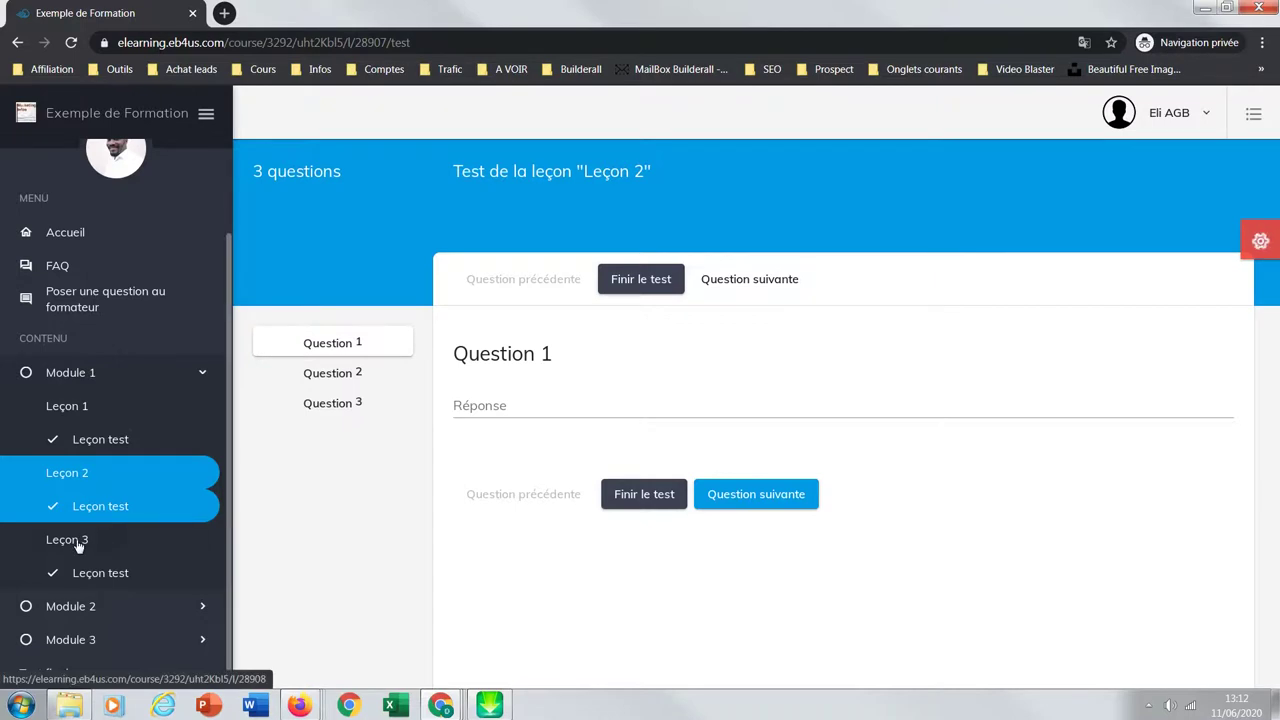
Step: Try Leçon 3, Module 2 Leçon 1 and Module 3's lesson, then follow the lock notice to Leçon 2's test
{"action": "left_click", "coordinate": [78, 542]}
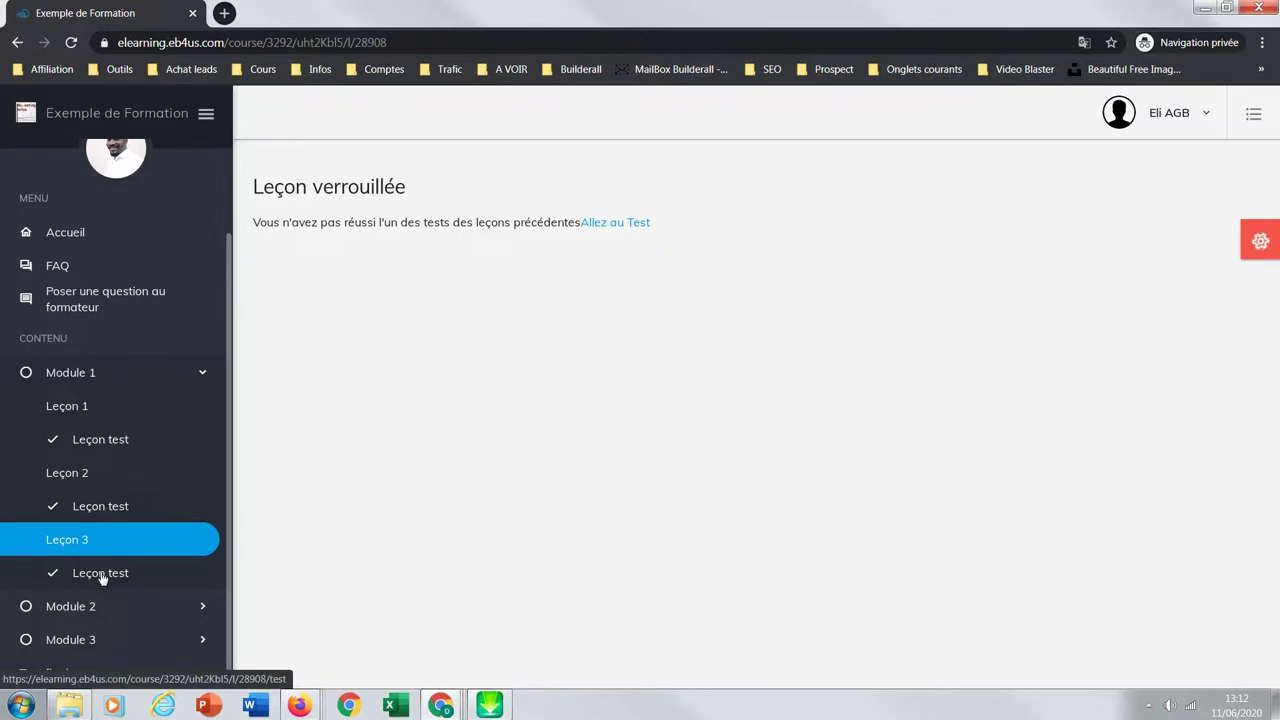
{"action": "left_click", "coordinate": [78, 607]}
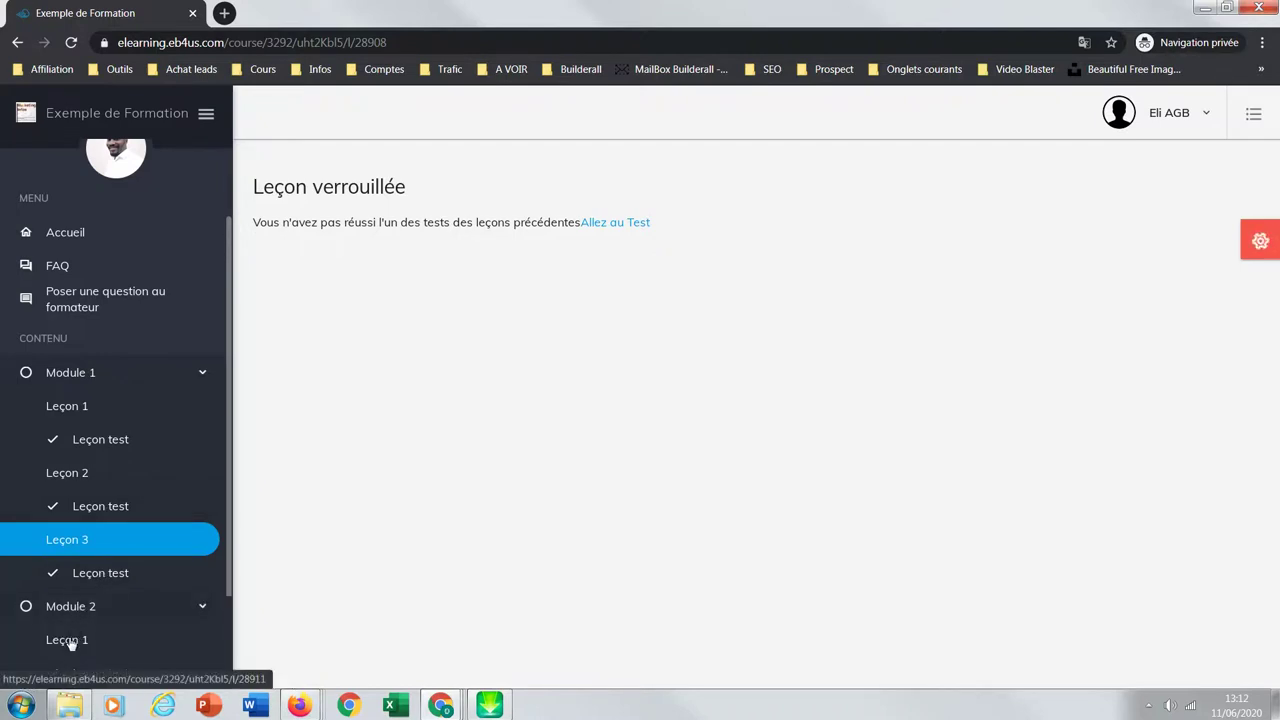
{"action": "left_click", "coordinate": [68, 640]}
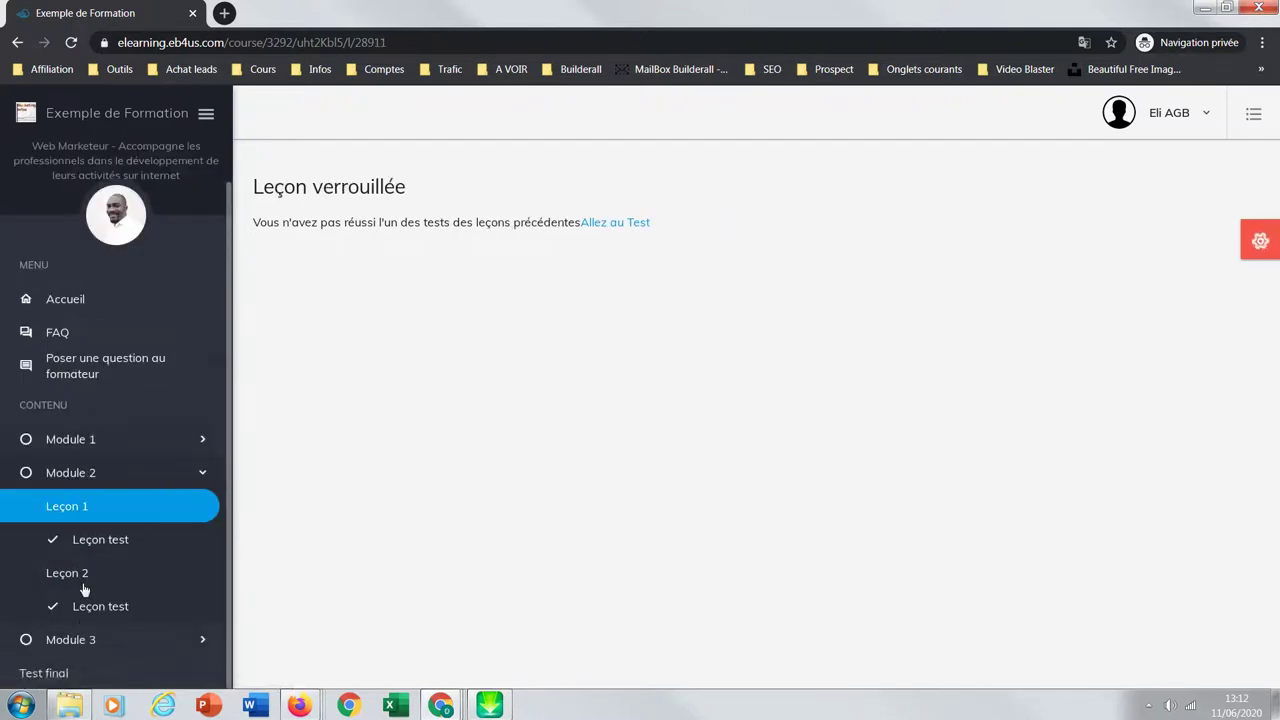
{"action": "left_click", "coordinate": [86, 640]}
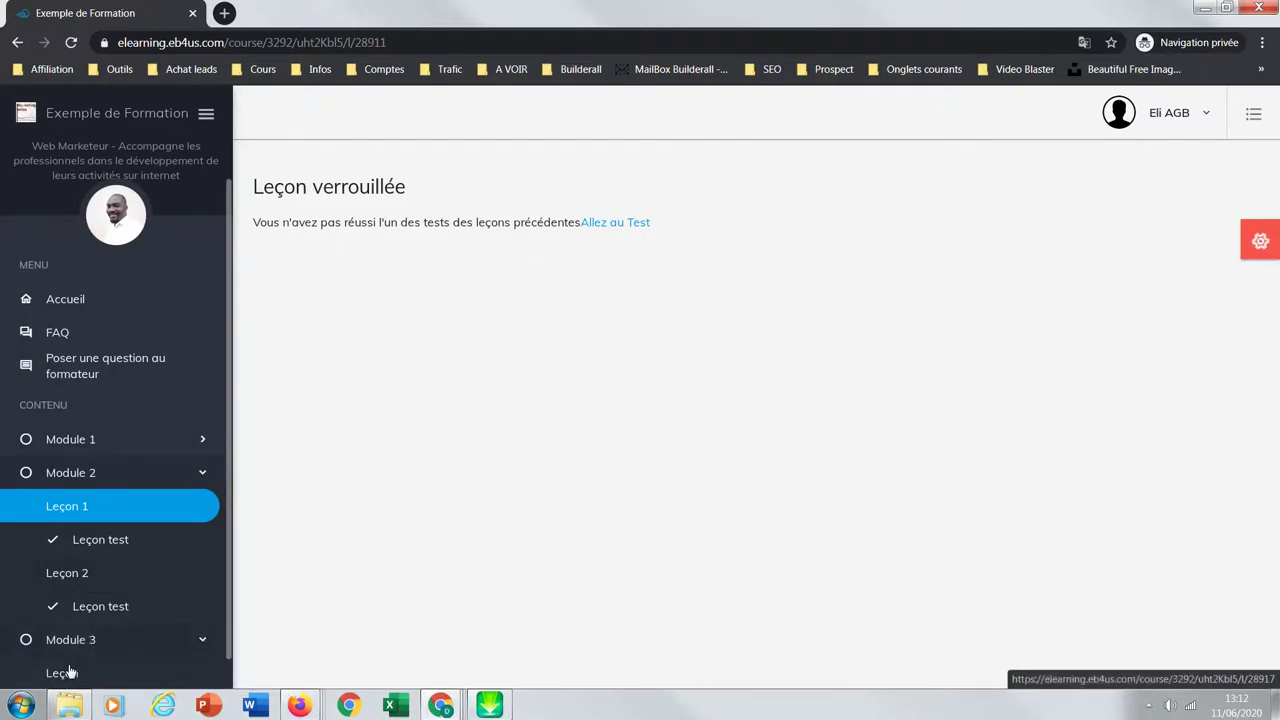
{"action": "left_click", "coordinate": [66, 672]}
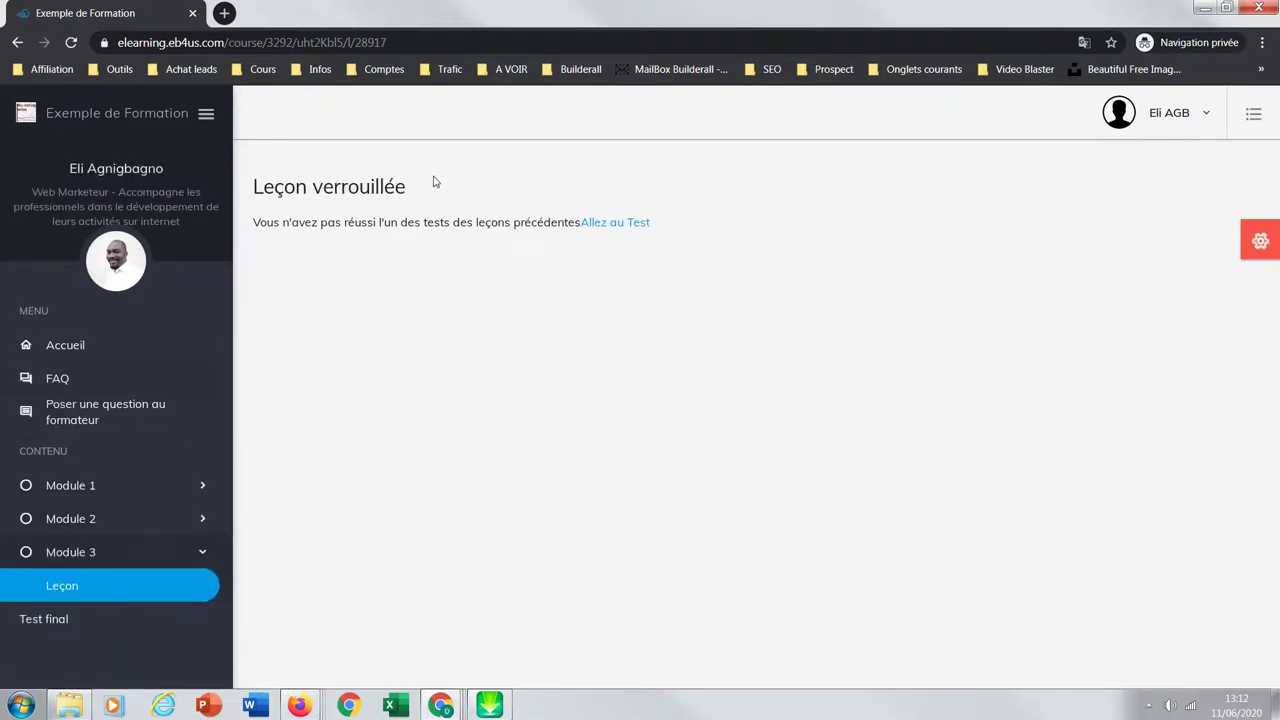
{"action": "left_click", "coordinate": [635, 225]}
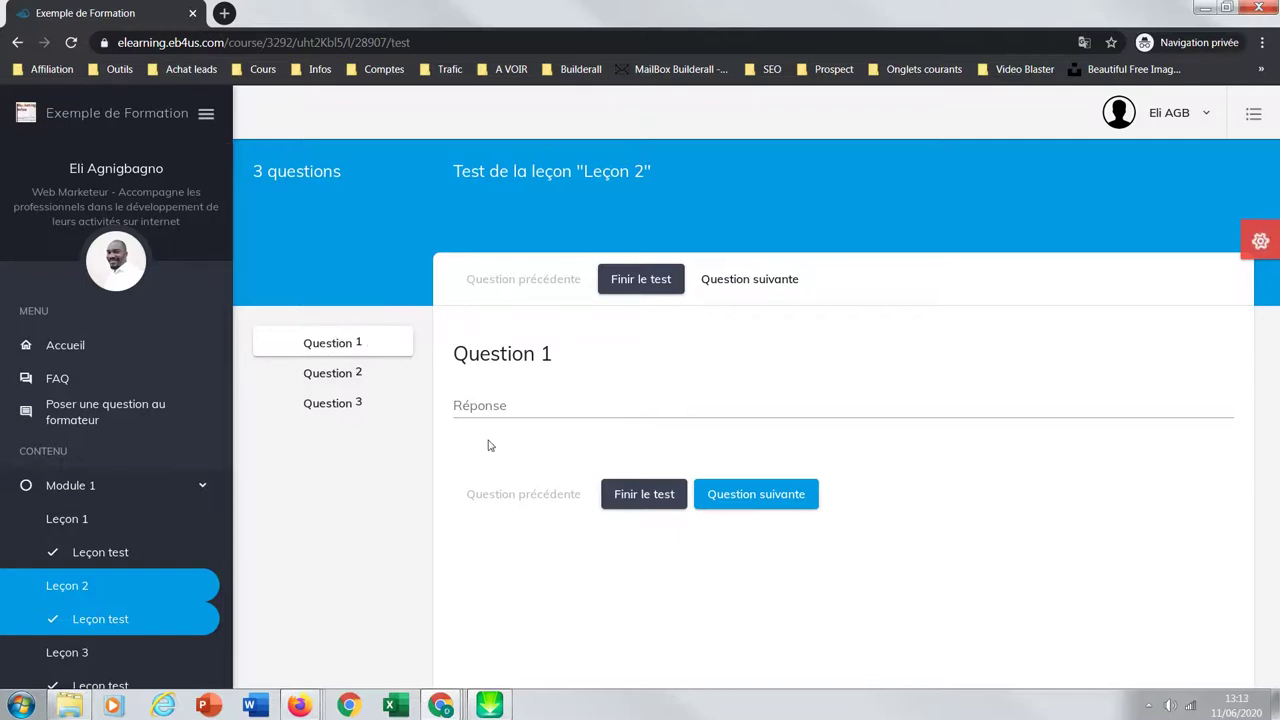
Step: Take the Leçon 2 test answering Vrai and Réponse 3, score 5 / 10, then retry
{"action": "left_click", "coordinate": [502, 406]}
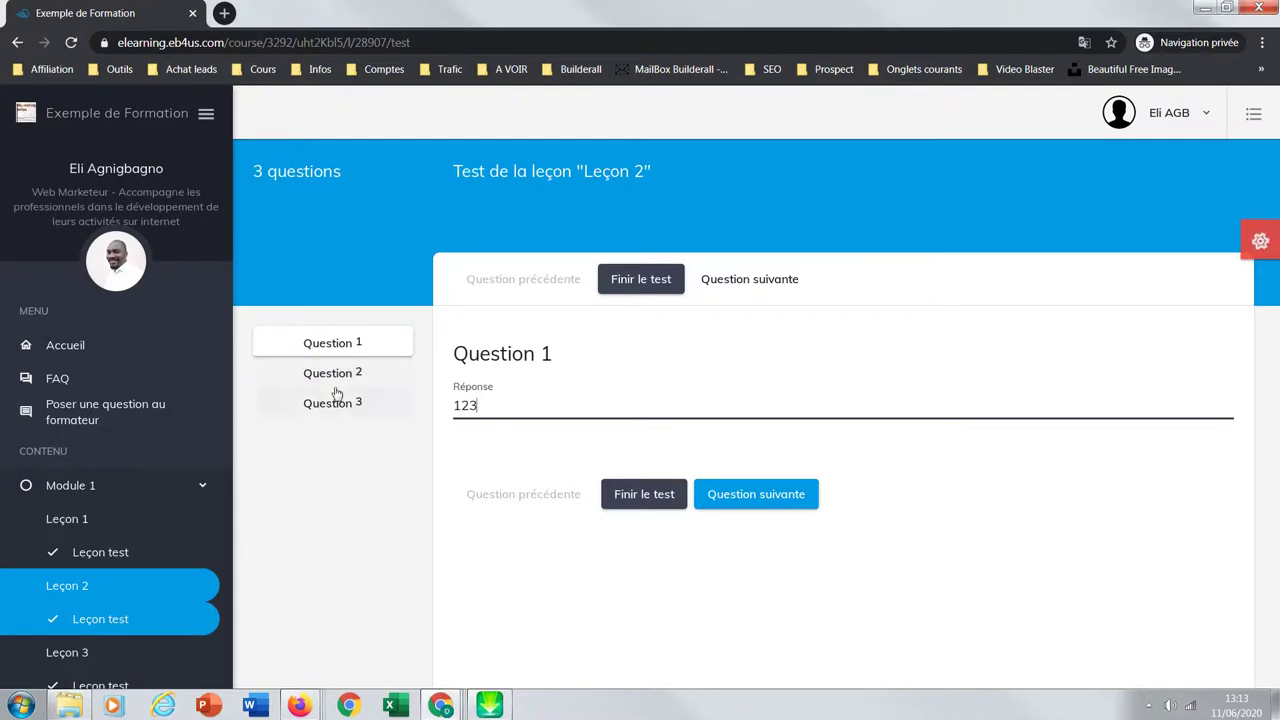
{"action": "left_click", "coordinate": [345, 376]}
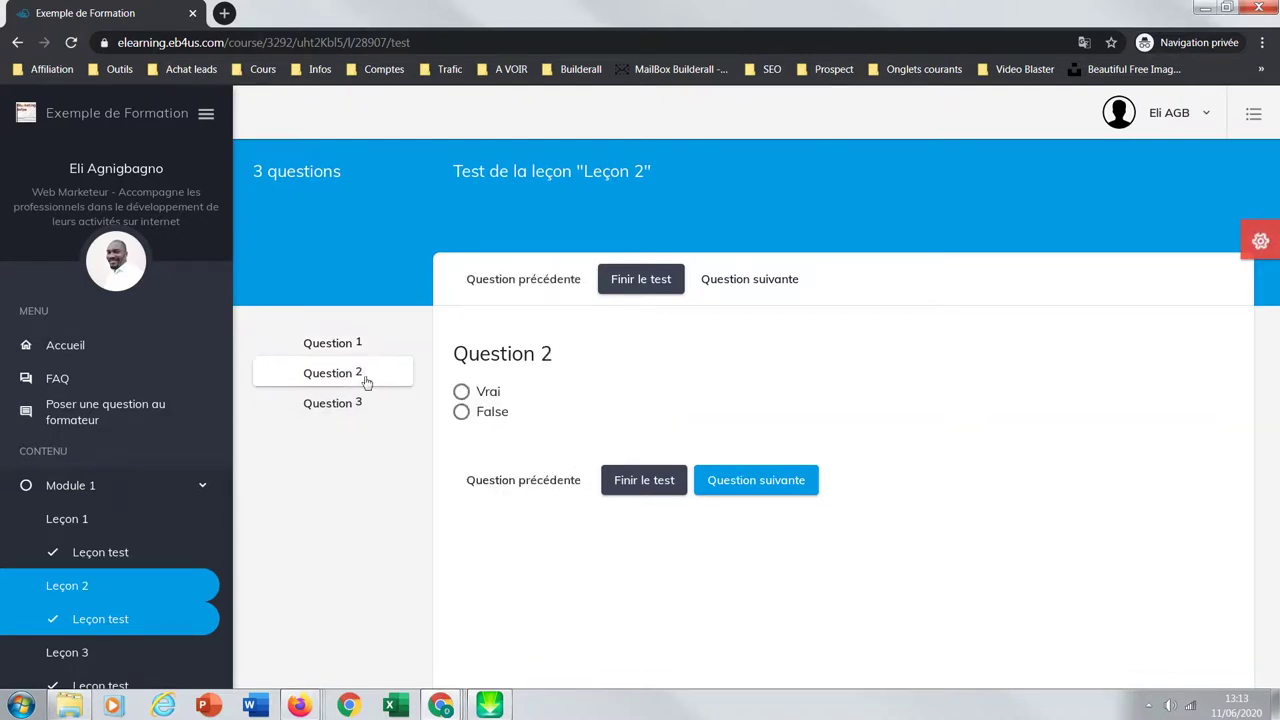
{"action": "left_click", "coordinate": [461, 391]}
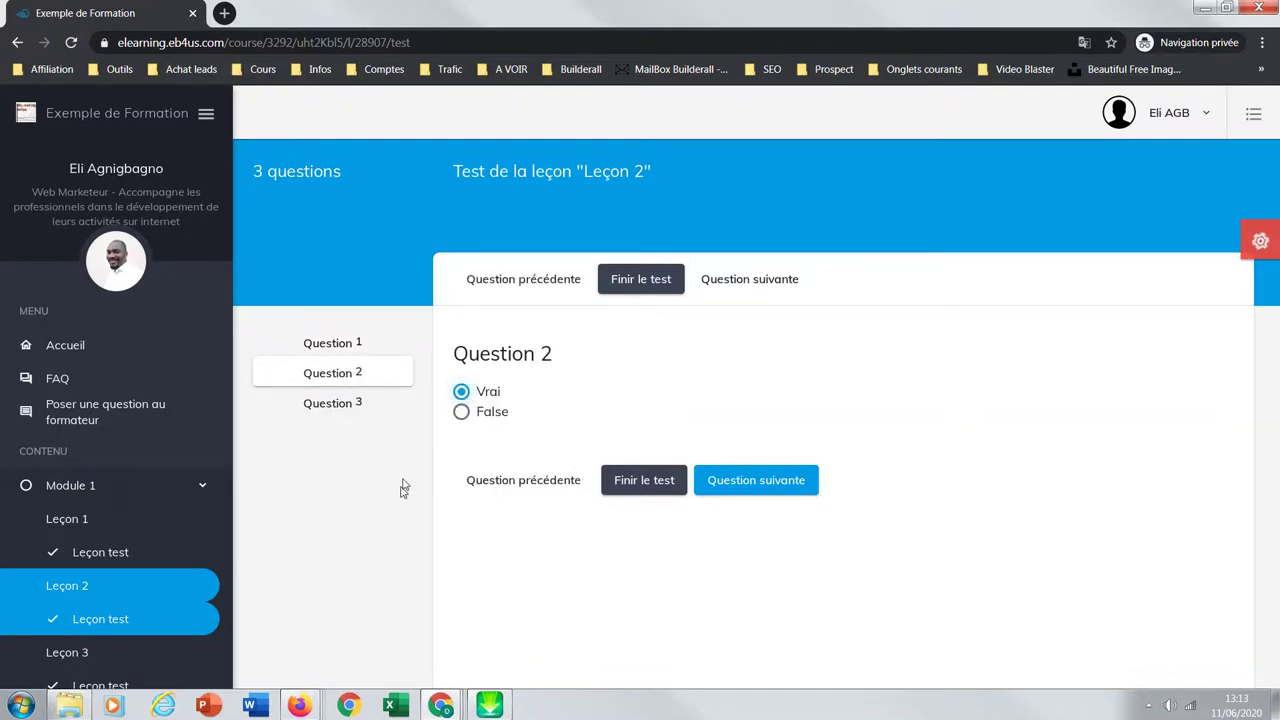
{"action": "left_click", "coordinate": [354, 410]}
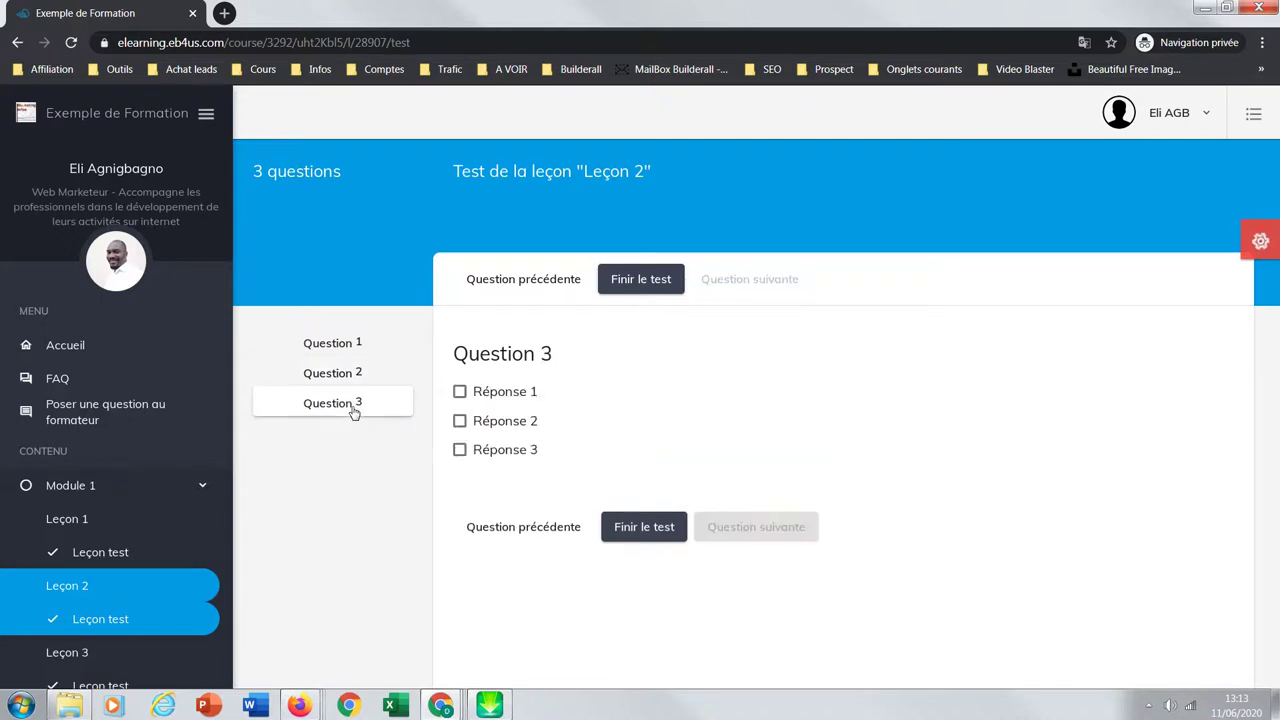
{"action": "left_click", "coordinate": [460, 452]}
{"action": "left_click", "coordinate": [647, 530]}
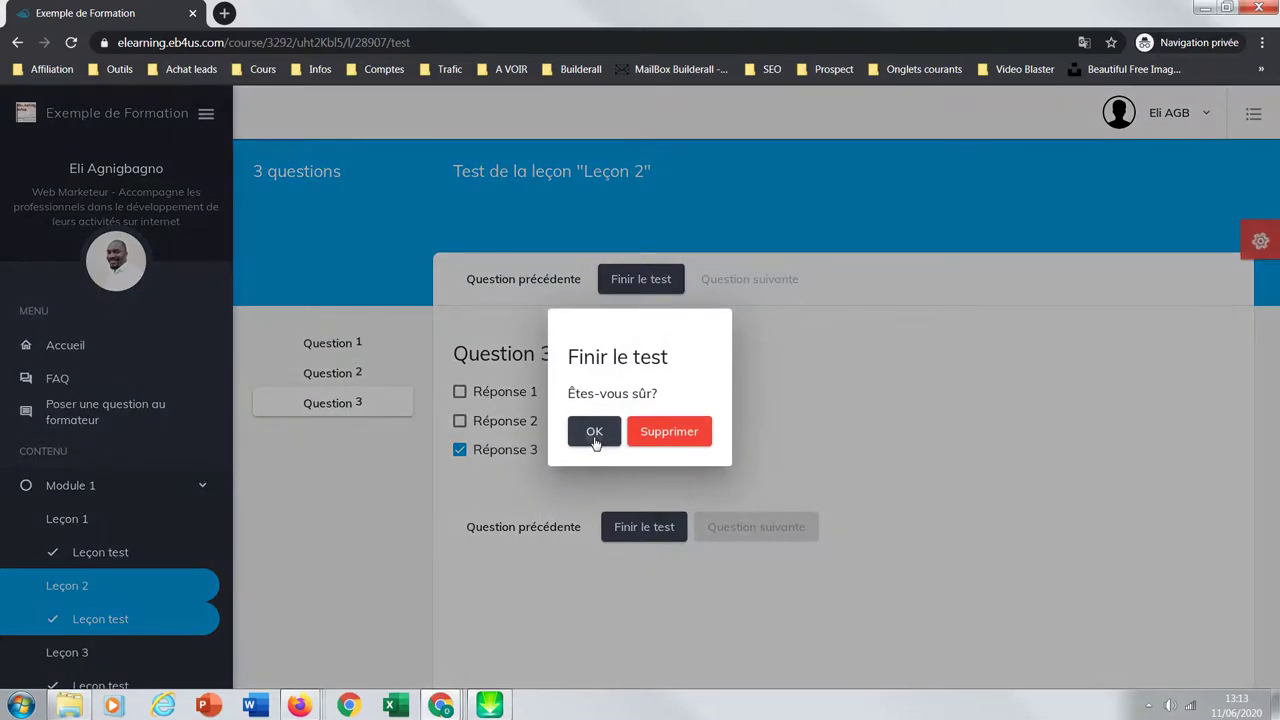
{"action": "left_click", "coordinate": [594, 434]}
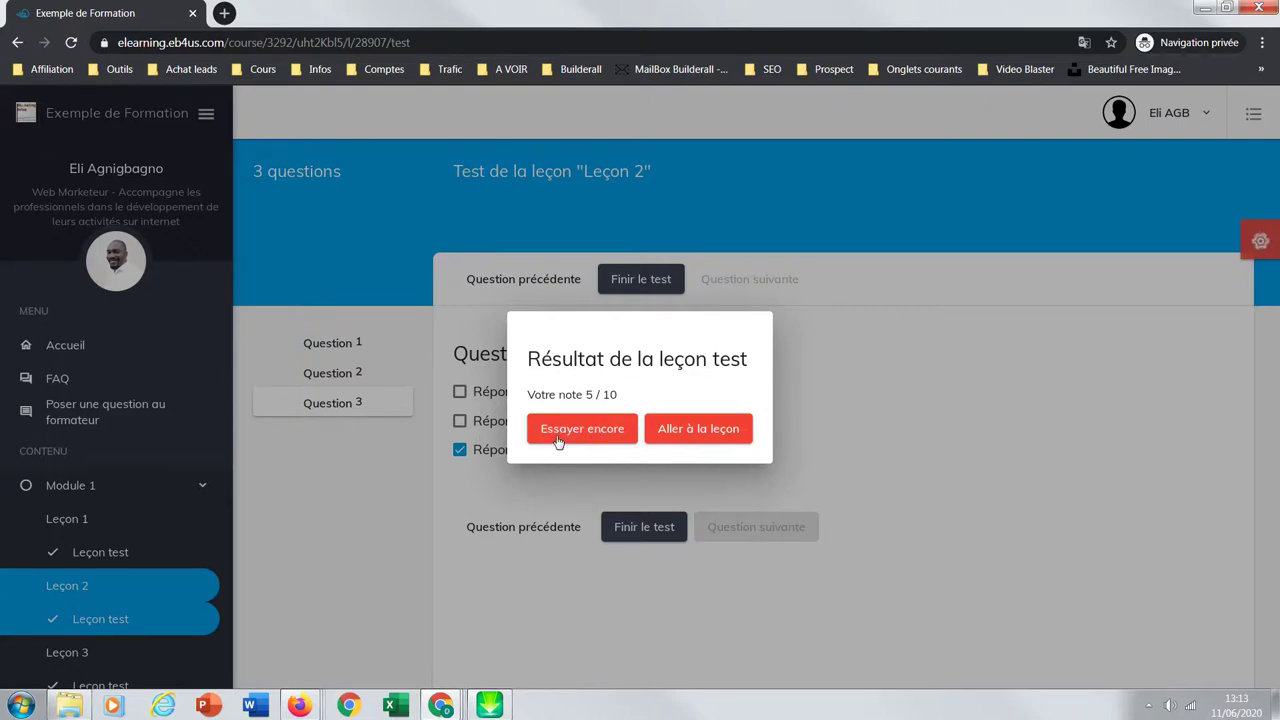
{"action": "left_click", "coordinate": [577, 430]}
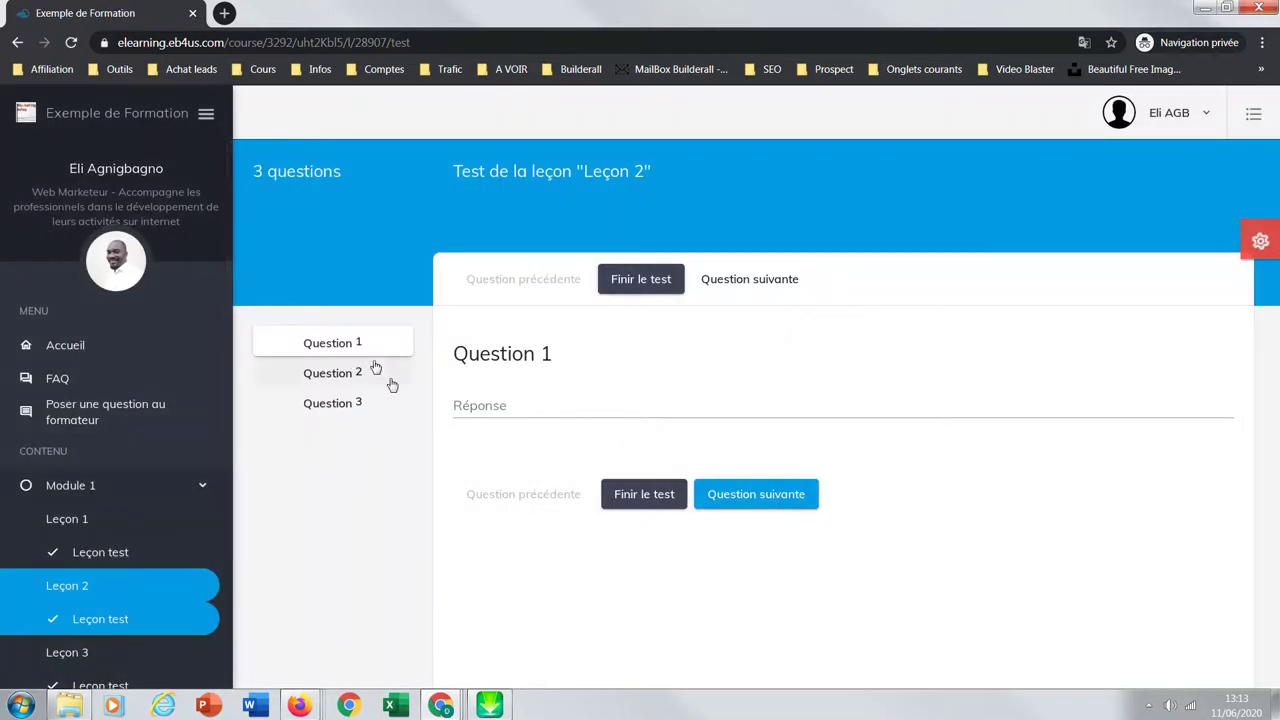
Step: Retake the Leçon 2 test with 1, False and Réponse 3 for 10 / 10, then continue to Leçon 3
{"action": "left_click", "coordinate": [481, 408]}
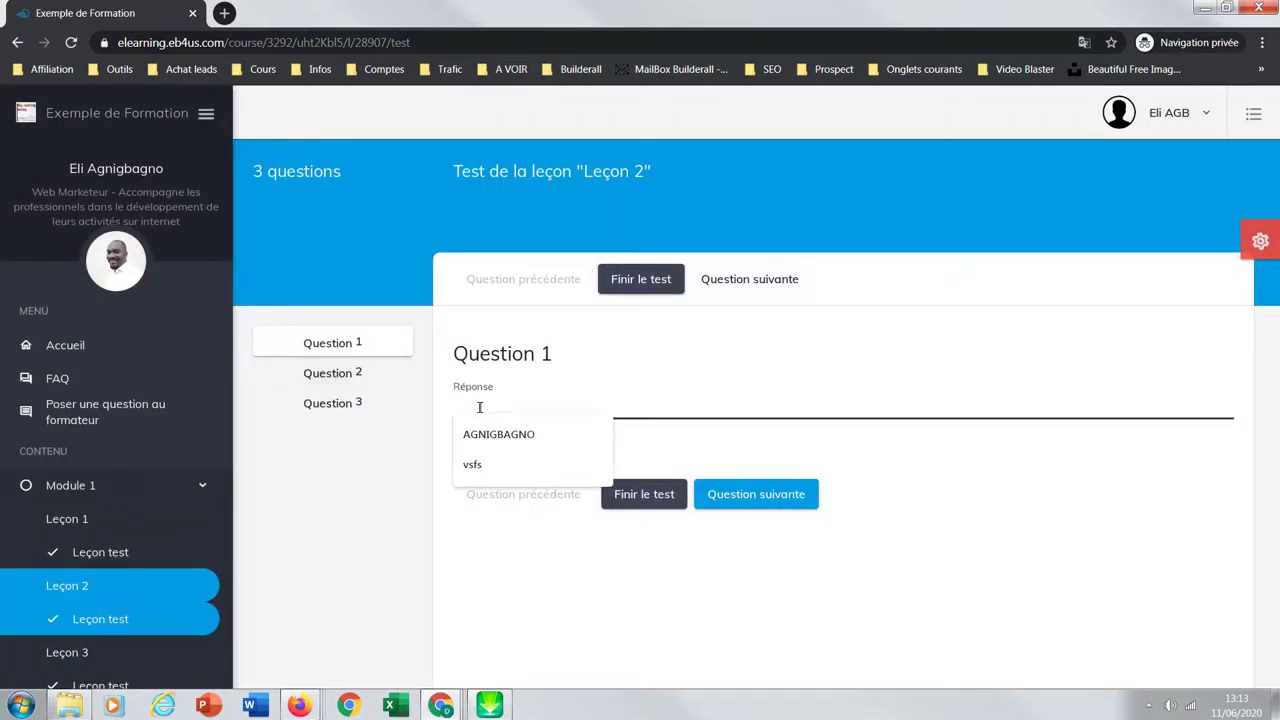
{"action": "type", "text": "123"}
{"action": "left_click", "coordinate": [352, 382]}
{"action": "left_click", "coordinate": [462, 414]}
{"action": "left_click", "coordinate": [336, 404]}
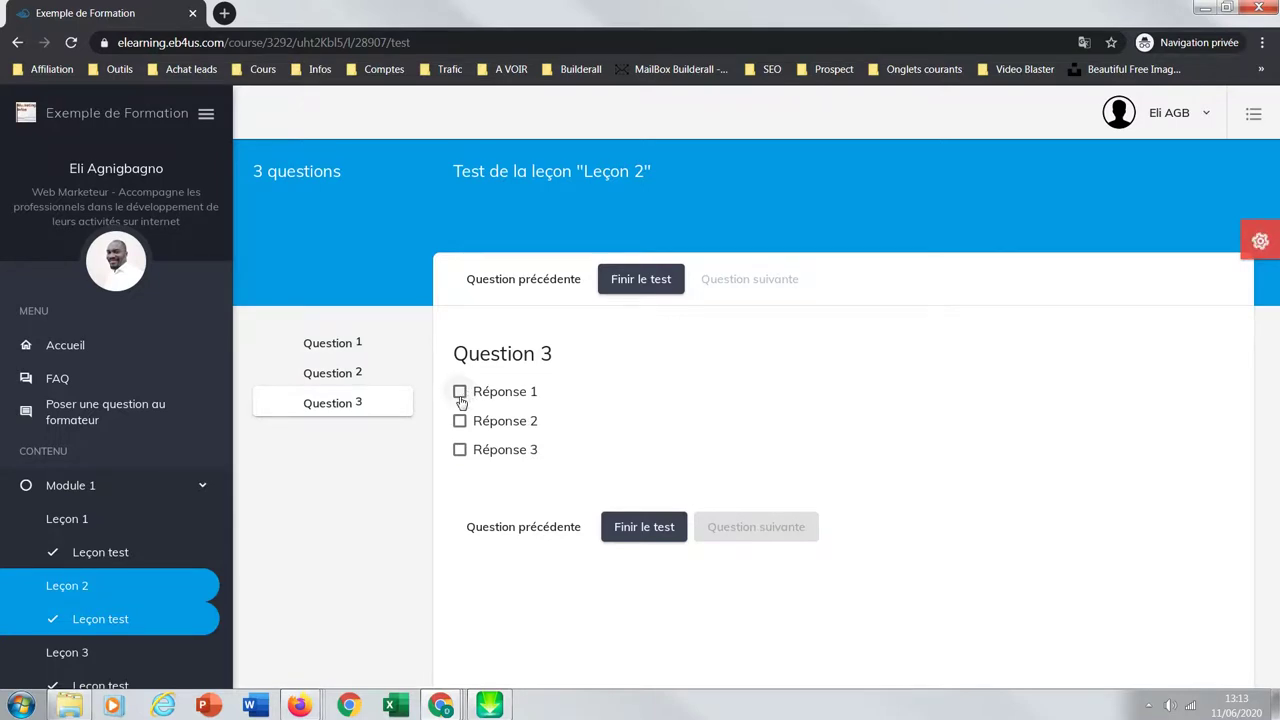
{"action": "left_click", "coordinate": [459, 449]}
{"action": "left_click", "coordinate": [644, 527]}
{"action": "left_click", "coordinate": [593, 432]}
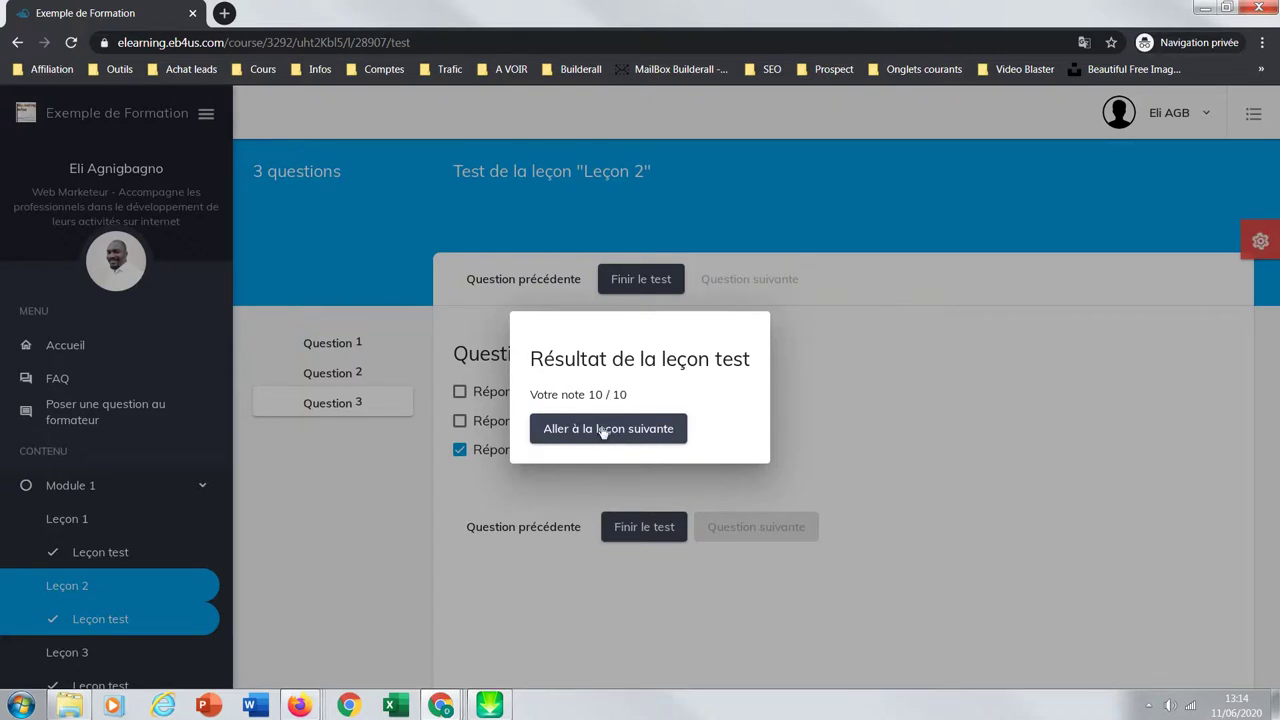
{"action": "left_click", "coordinate": [604, 432]}
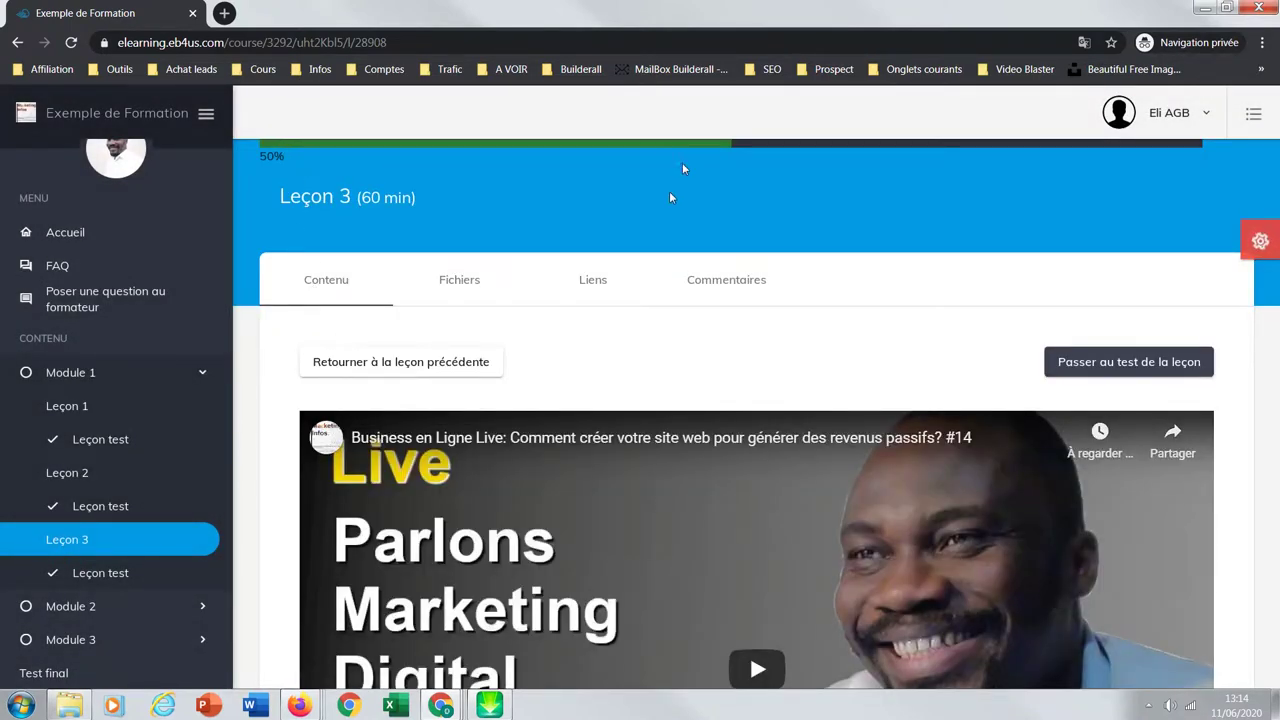
Step: Browse Leçon 3's test and its Fichiers, Liens and Commentaires tabs, then view the course FAQ
{"action": "left_click", "coordinate": [92, 574]}
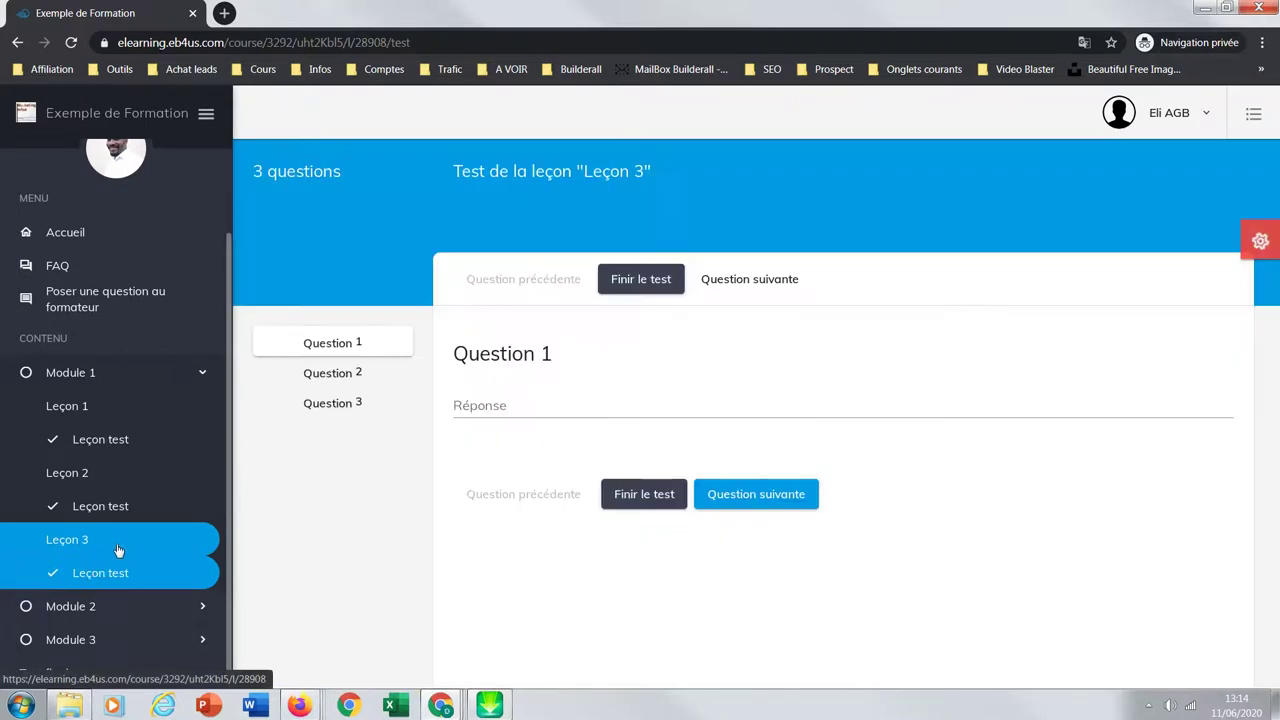
{"action": "left_click", "coordinate": [108, 539]}
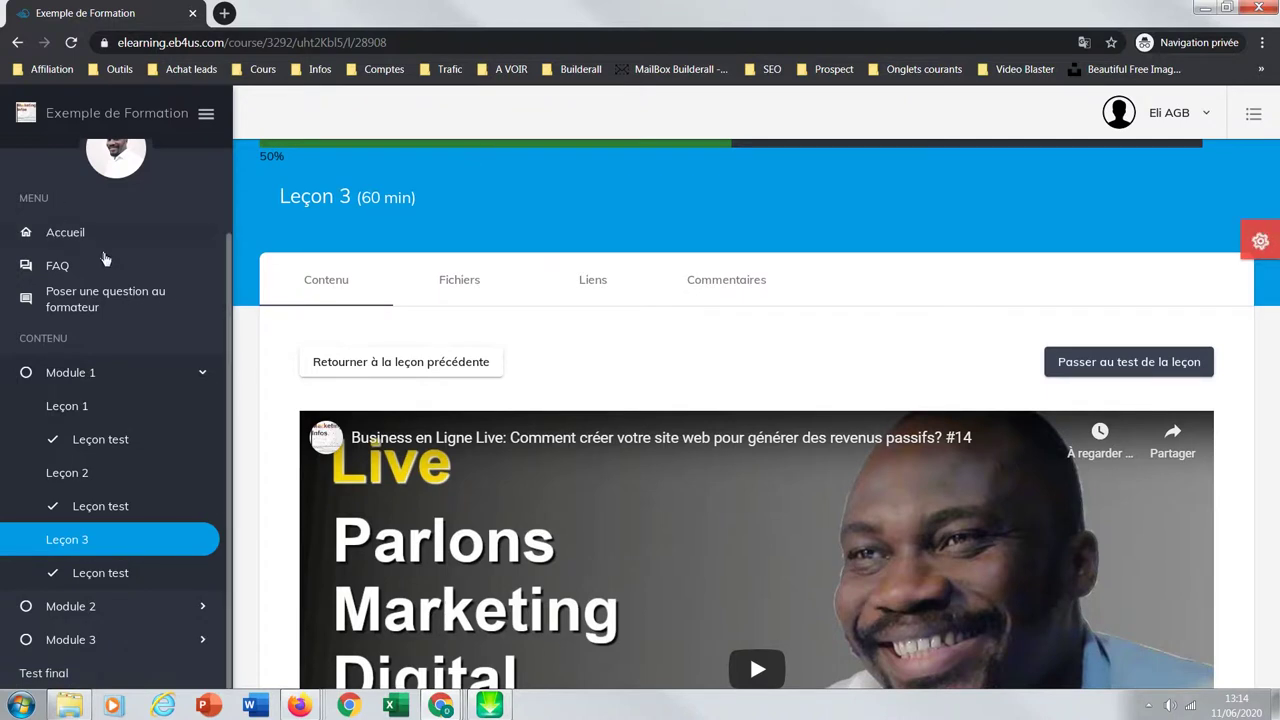
{"action": "left_click", "coordinate": [469, 284]}
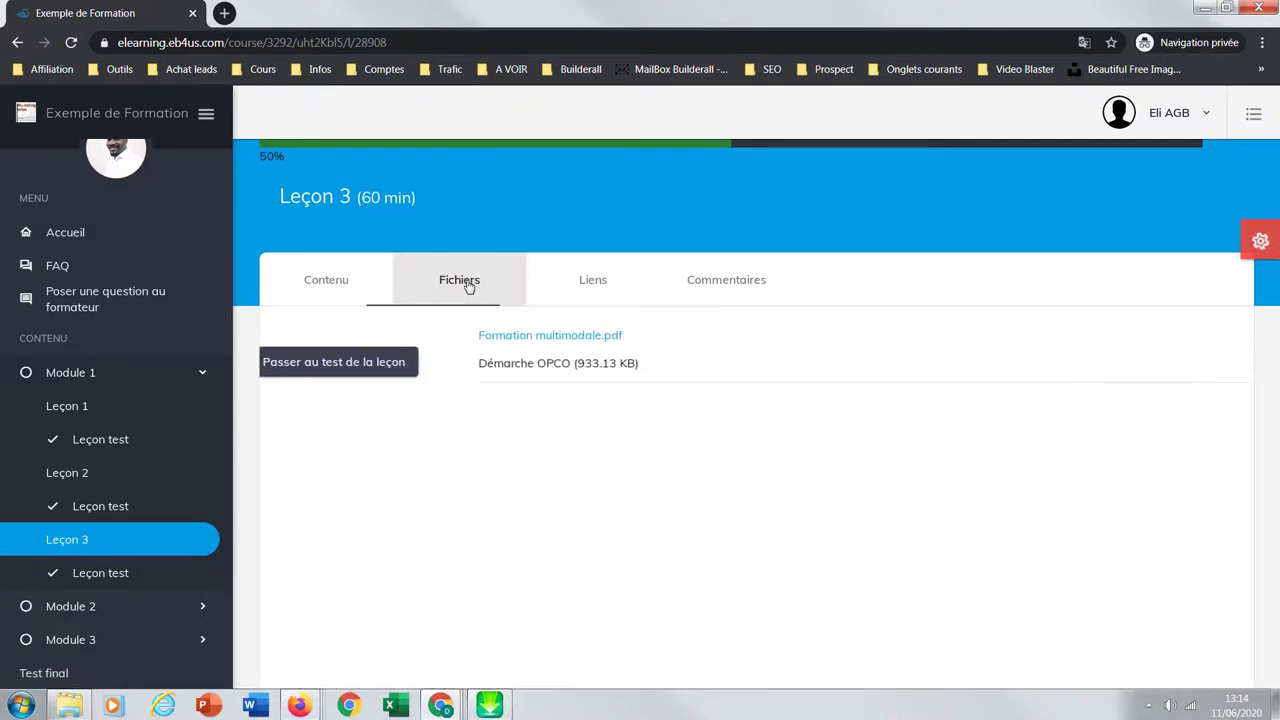
{"action": "left_click", "coordinate": [594, 289]}
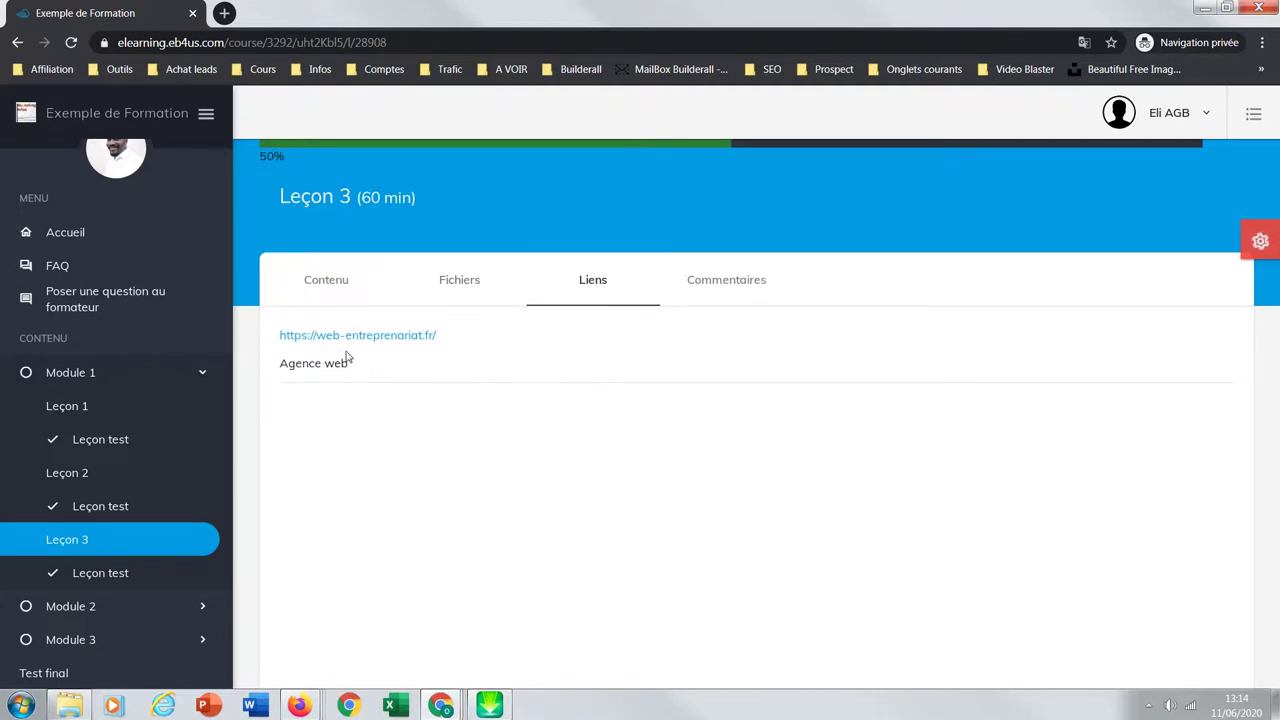
{"action": "left_click", "coordinate": [700, 284]}
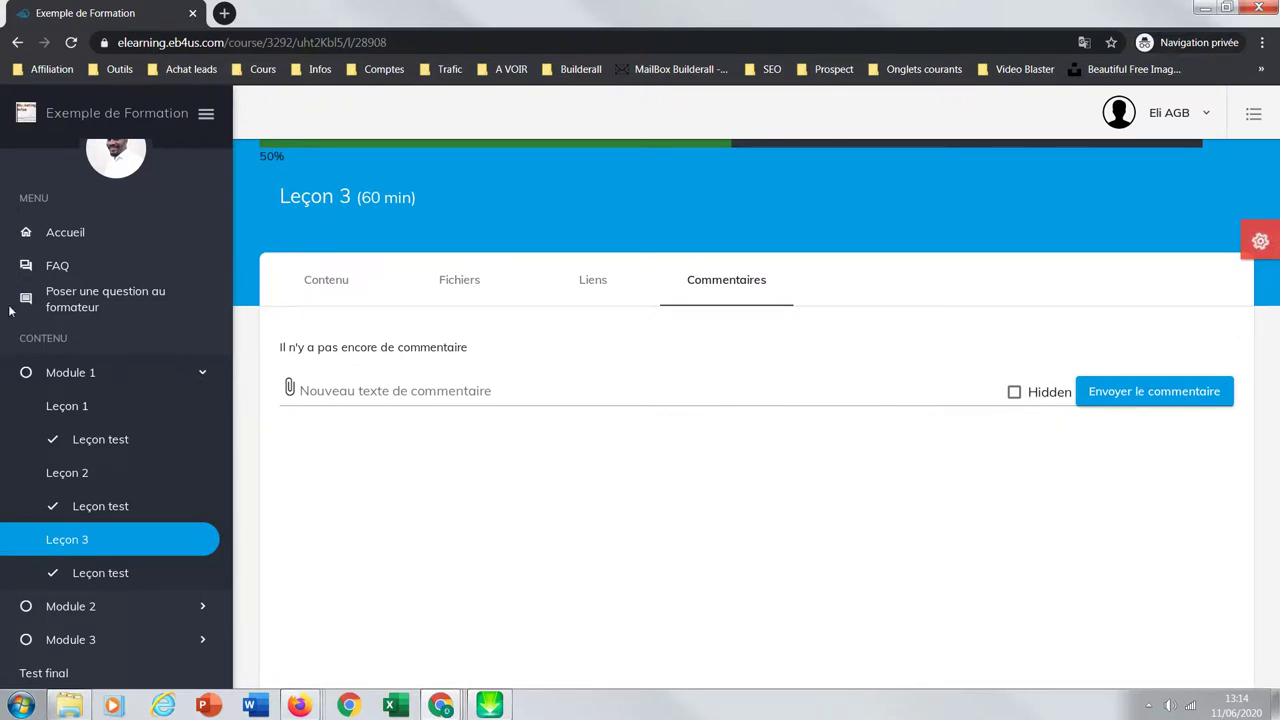
{"action": "left_click", "coordinate": [62, 267]}
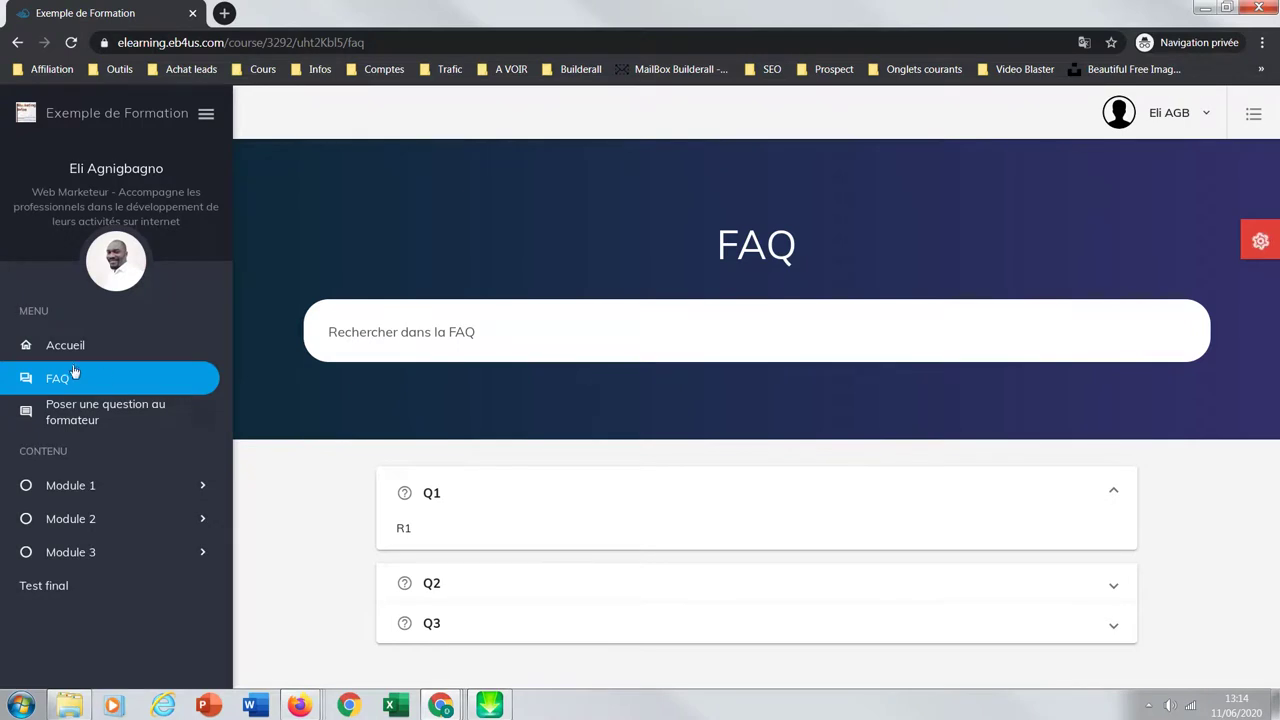
Step: Visit the Poser une question au formateur page, then Module 1's Leçon 1 test and lesson
{"action": "left_click", "coordinate": [57, 416]}
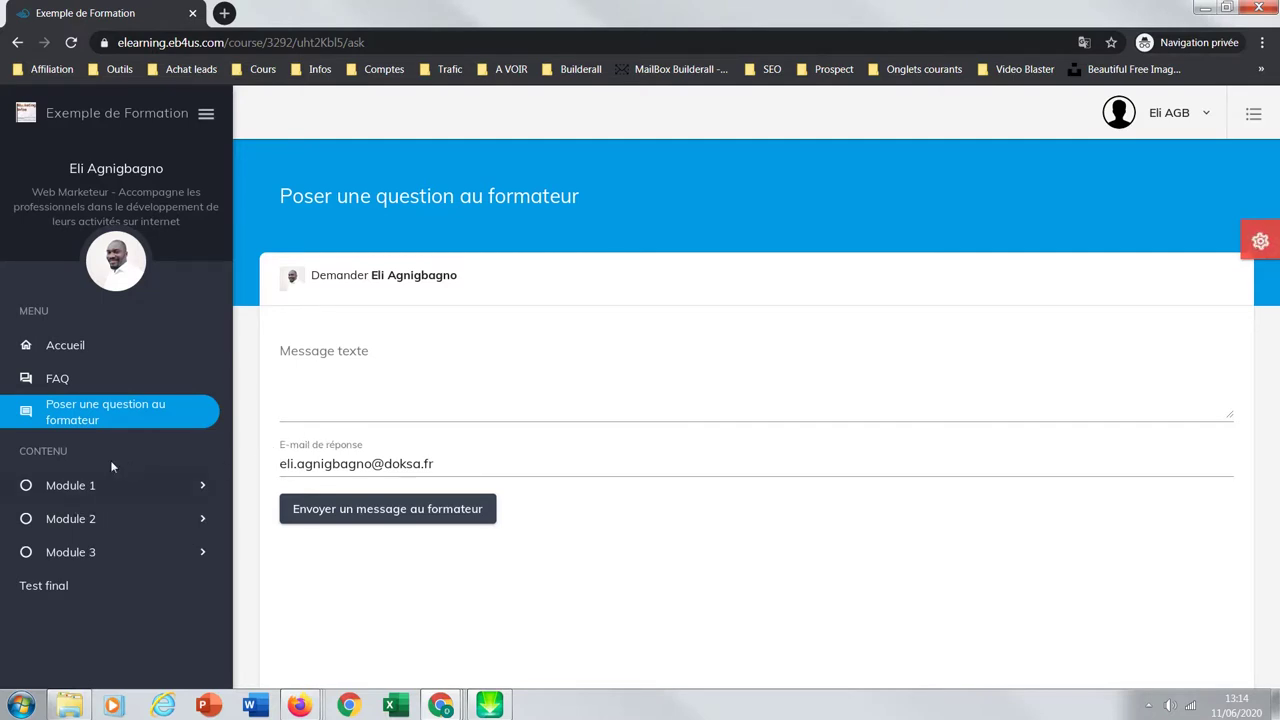
{"action": "left_click", "coordinate": [100, 494]}
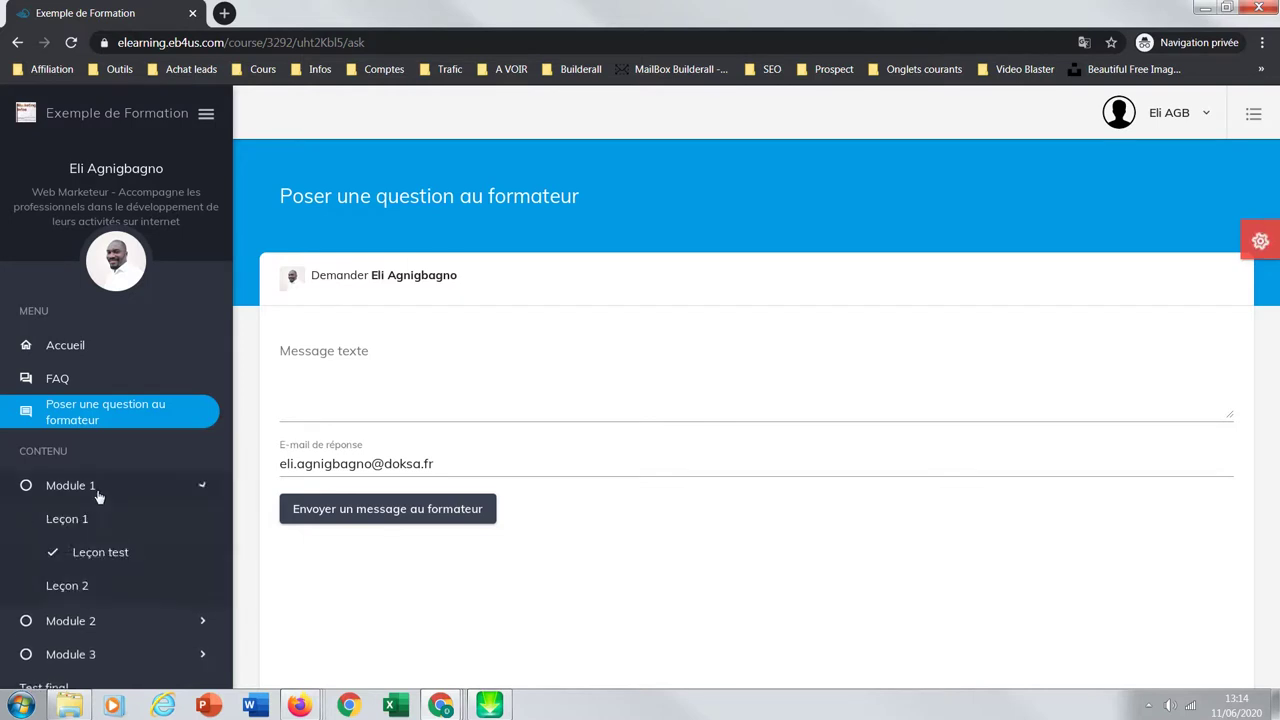
{"action": "left_click", "coordinate": [90, 554]}
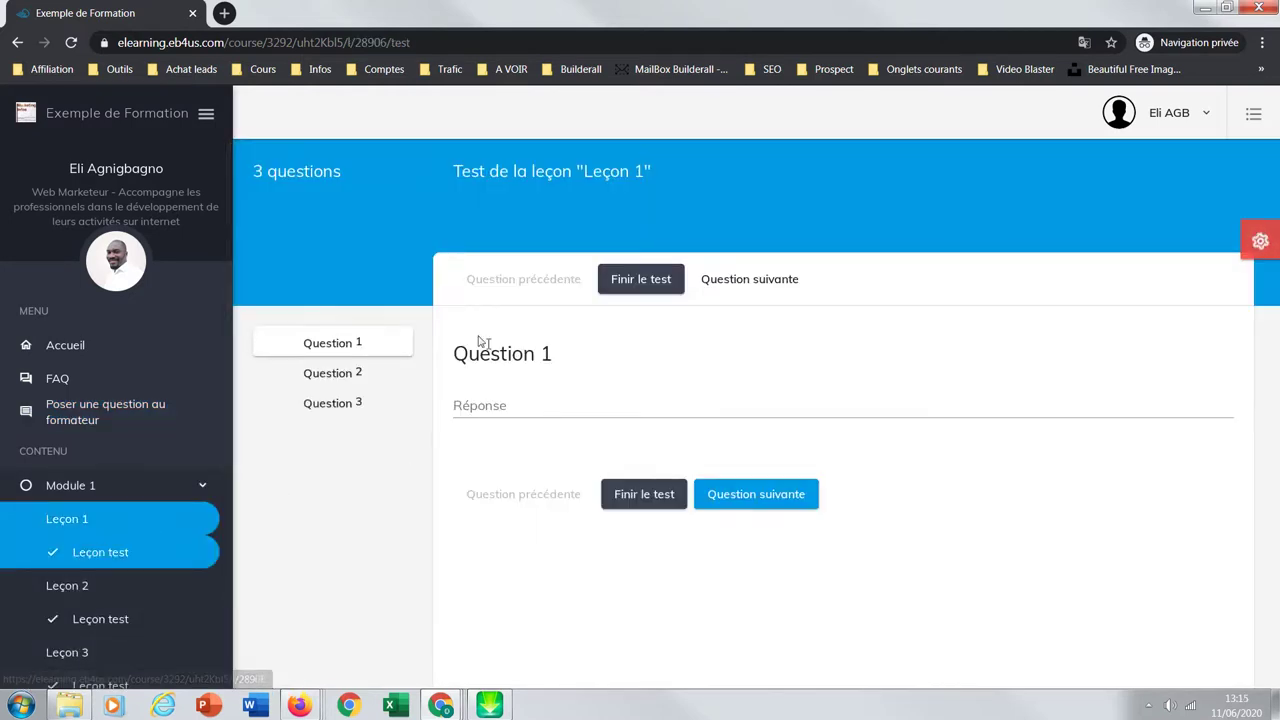
{"action": "left_click", "coordinate": [103, 527]}
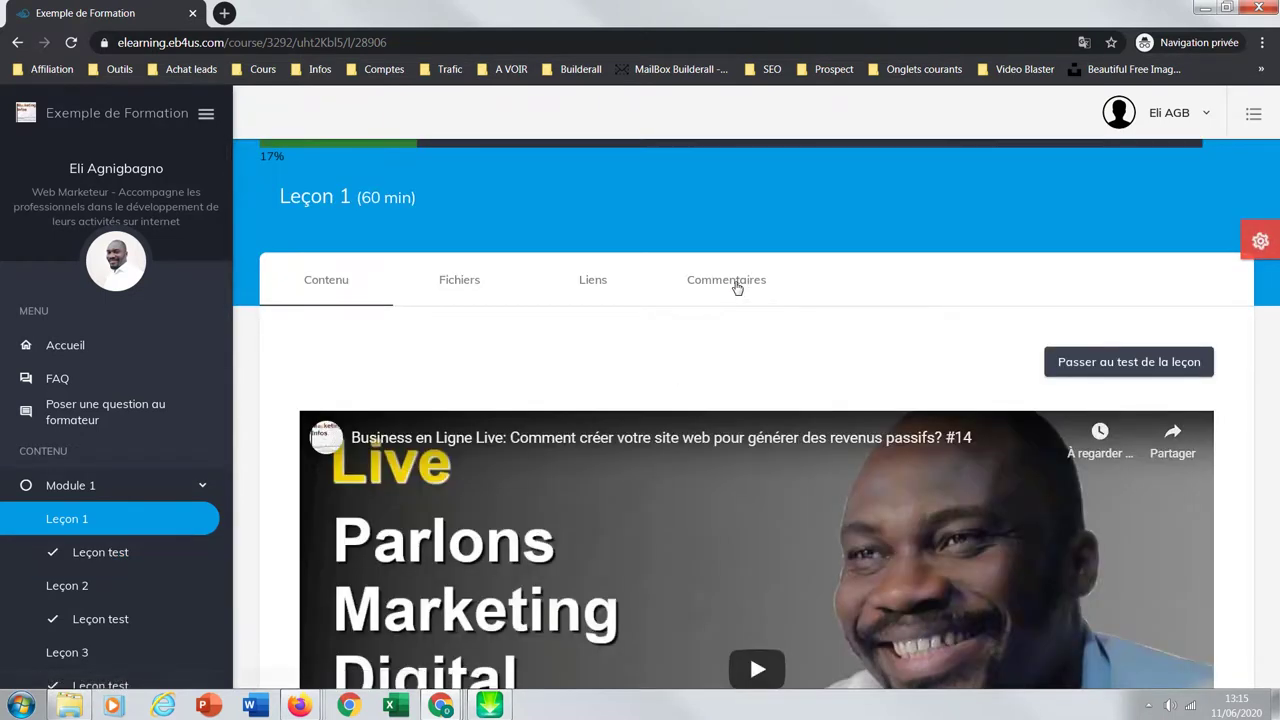
Step: View Leçon 1's Commentaires tab, then the locked Test final page
{"action": "left_click", "coordinate": [736, 284]}
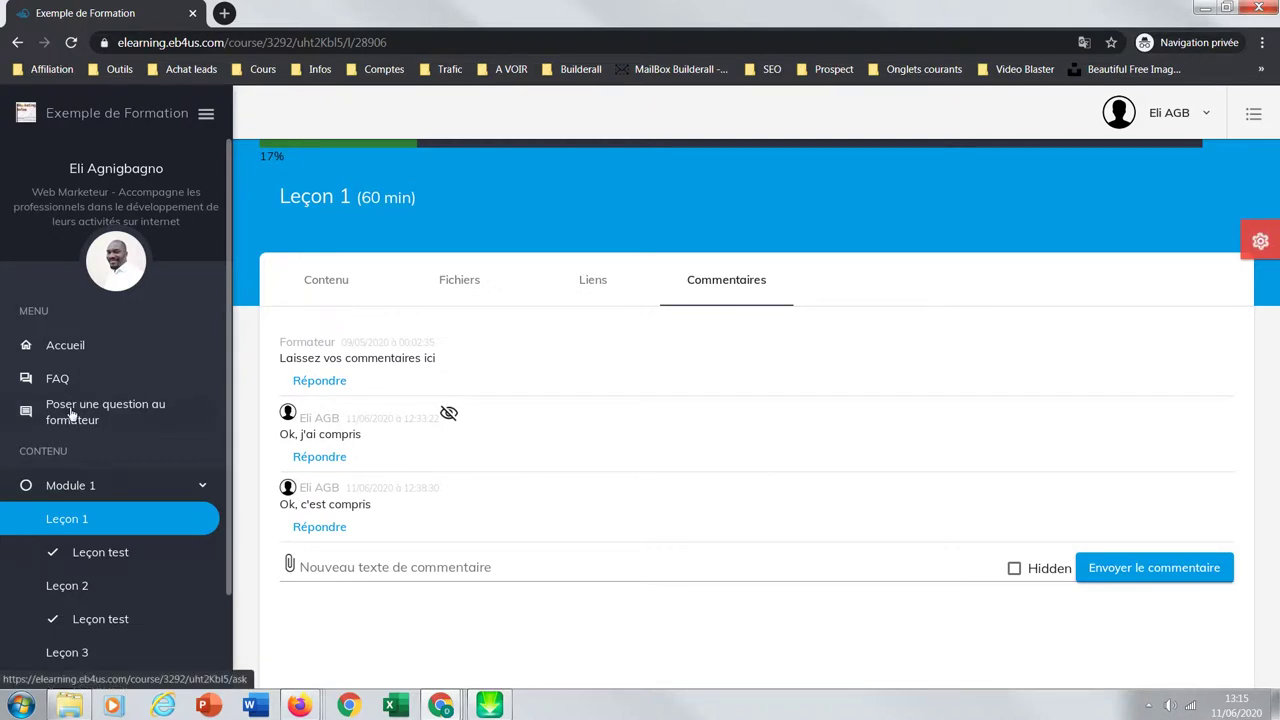
{"action": "left_click_drag", "start_coordinate": [228, 399], "coordinate": [224, 509]}
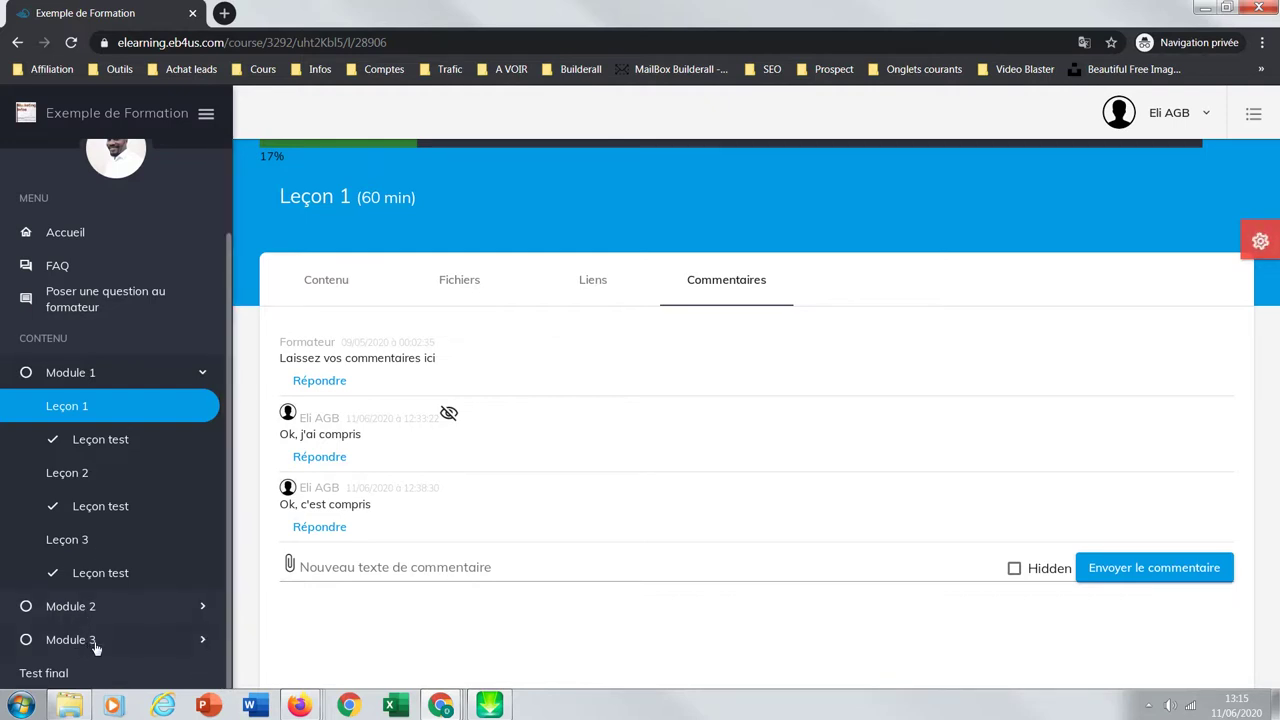
{"action": "left_click", "coordinate": [46, 674]}
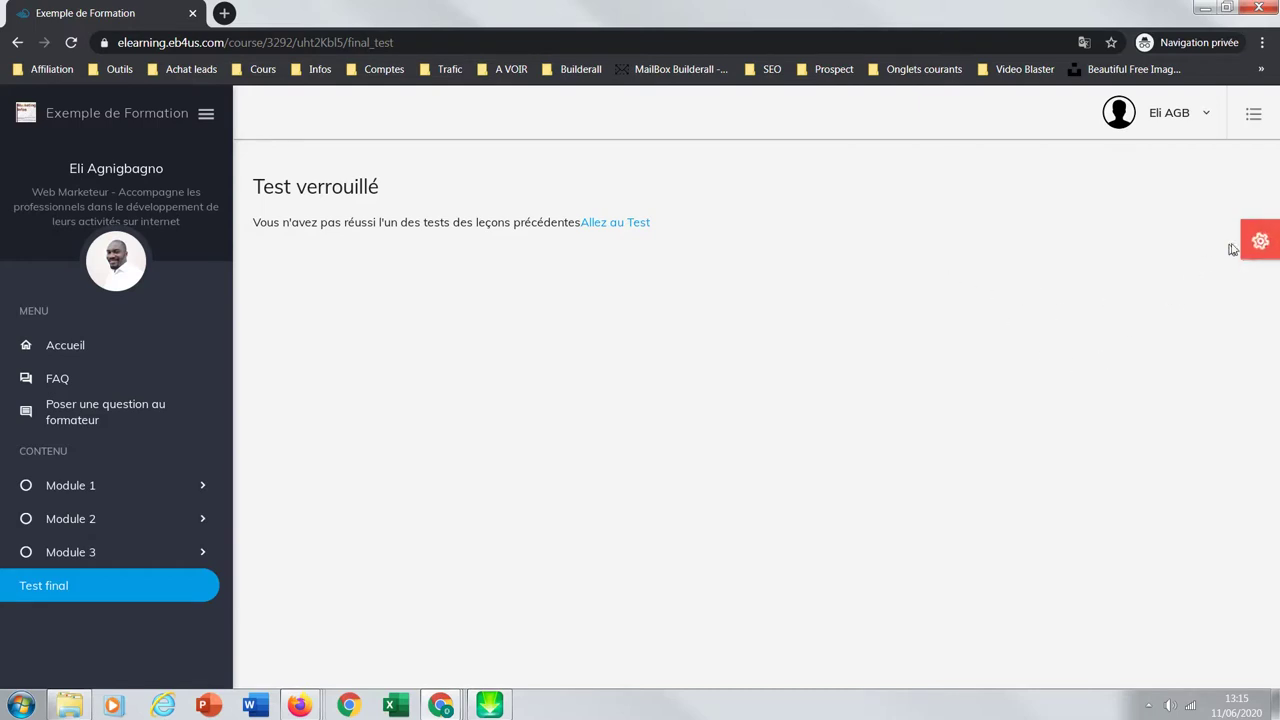
Step: In Theme Options, try the Teal, Grey, Indigo and finally Green Light colour themes
{"action": "left_click", "coordinate": [1261, 243]}
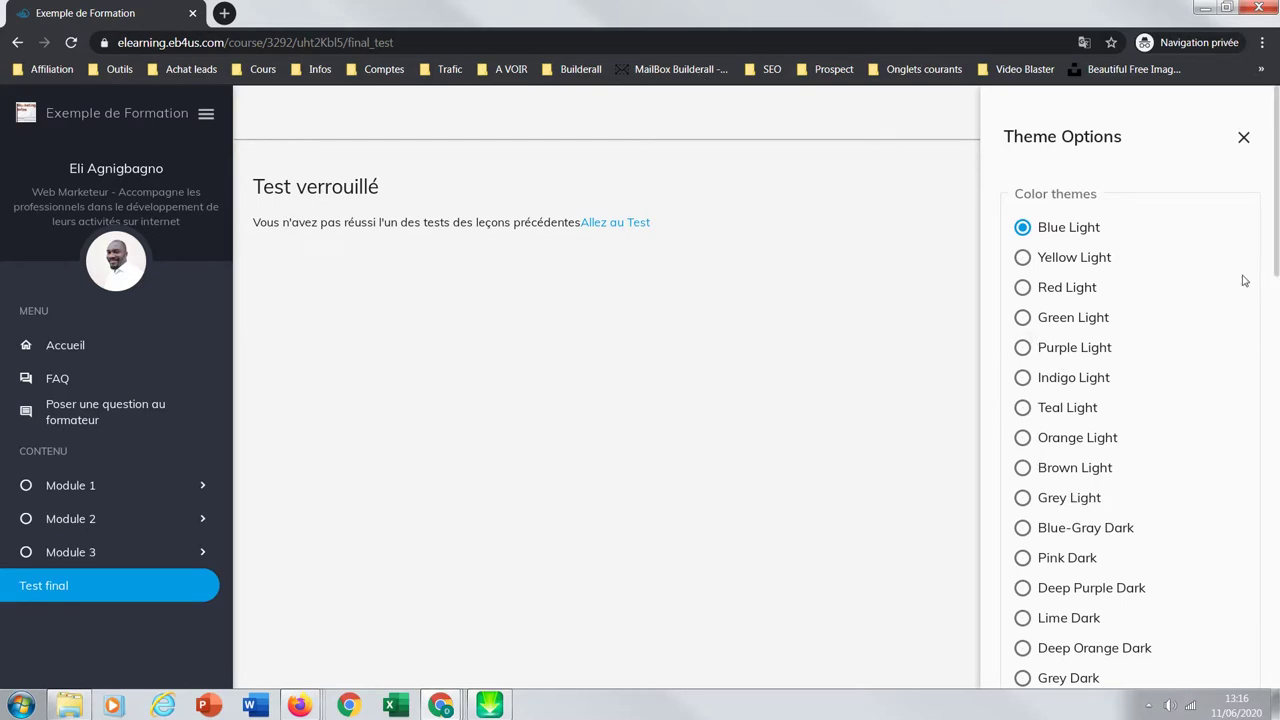
{"action": "left_click_drag", "start_coordinate": [1275, 260], "coordinate": [1263, 594]}
{"action": "scroll", "coordinate": [1263, 594], "scroll_direction": "up", "scroll_amount": 15}
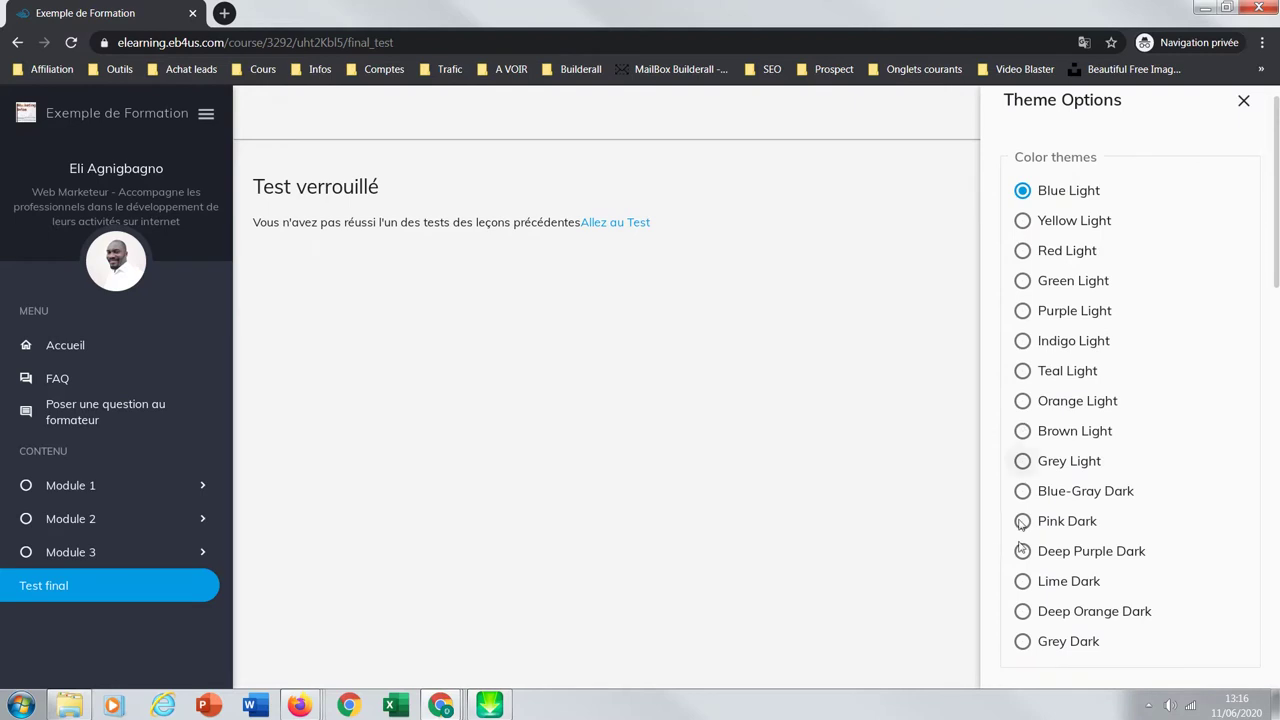
{"action": "left_click", "coordinate": [1022, 370]}
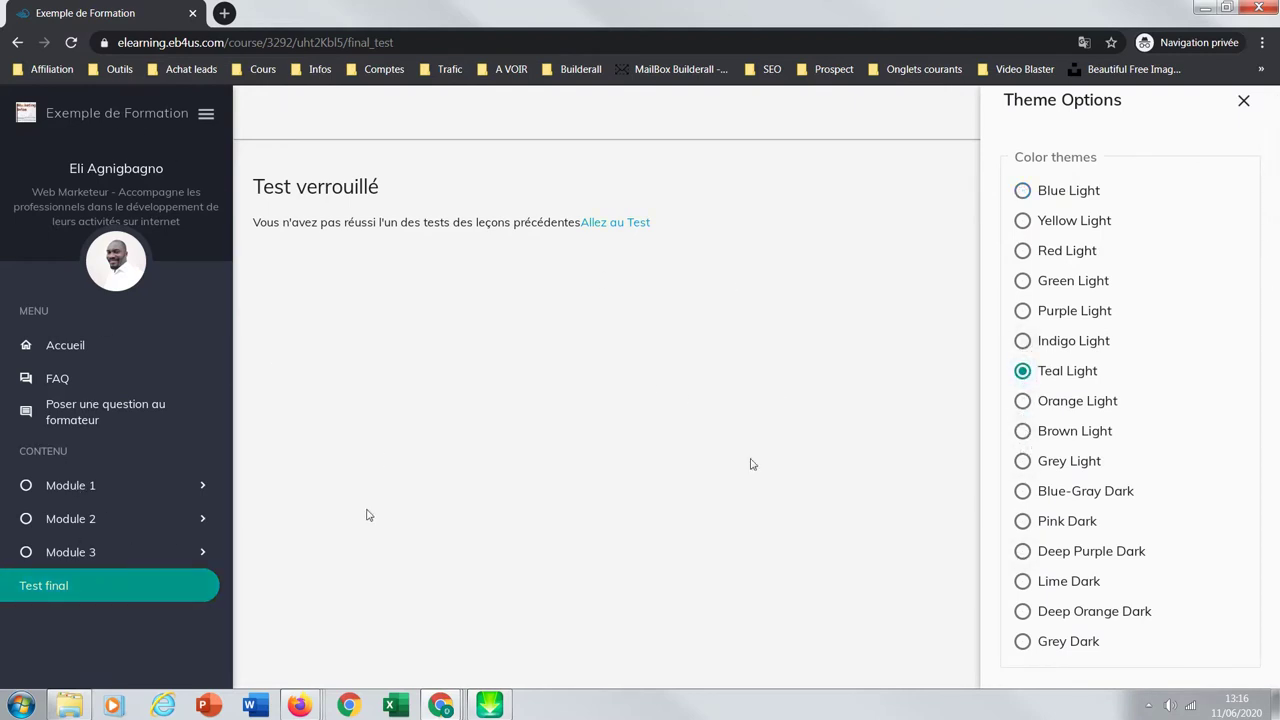
{"action": "left_click", "coordinate": [1022, 461]}
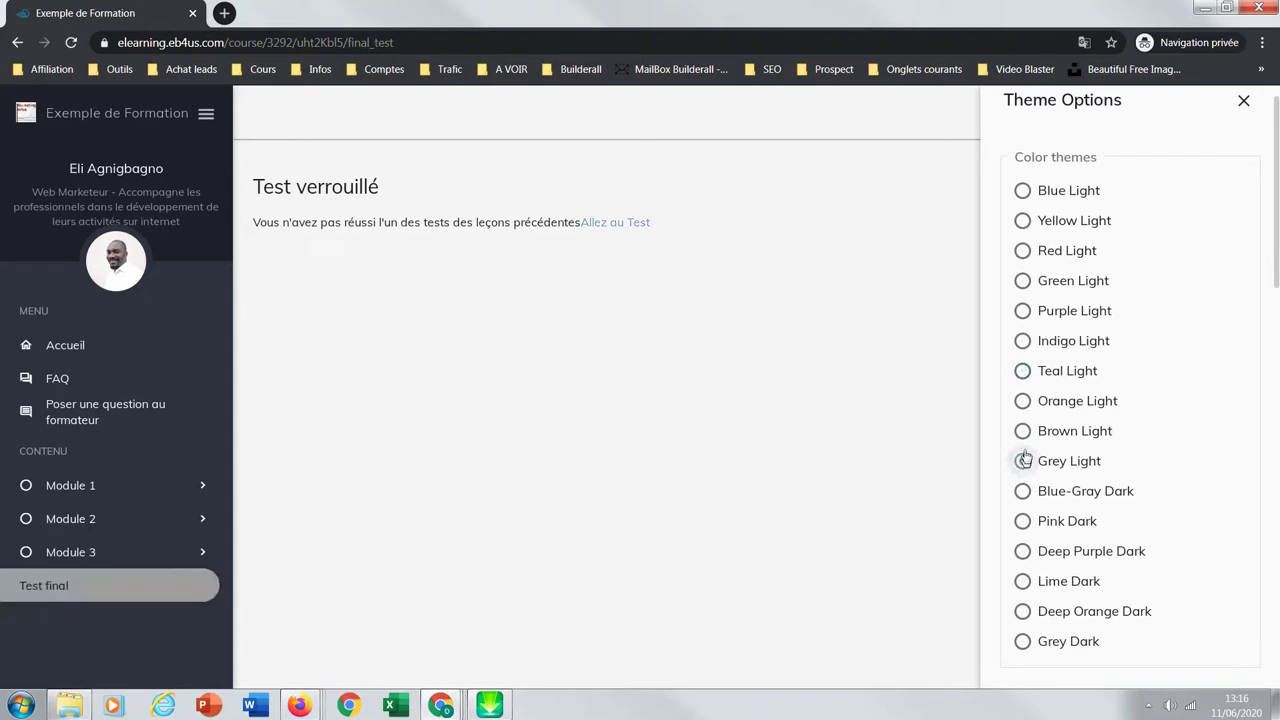
{"action": "left_click", "coordinate": [1022, 341]}
{"action": "left_click", "coordinate": [1022, 281]}
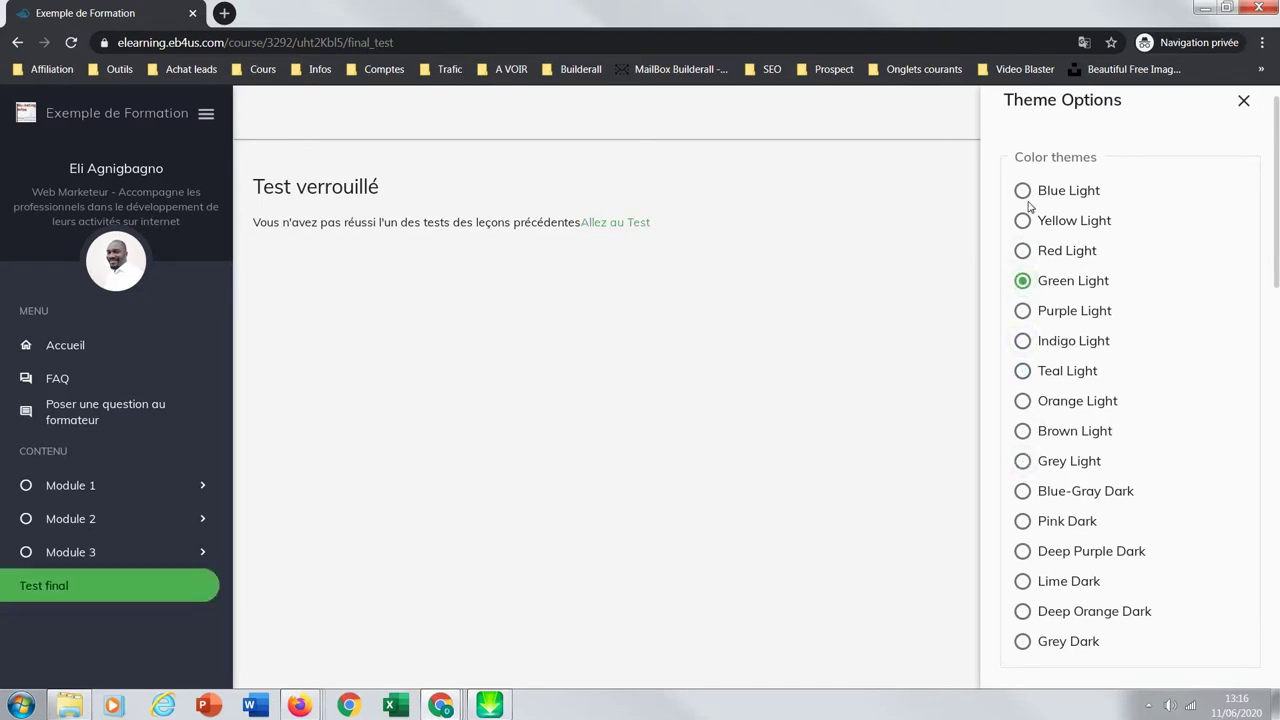
Step: Close the customization panel and shrink the student browser window
{"action": "left_click_drag", "start_coordinate": [1276, 277], "coordinate": [1272, 377]}
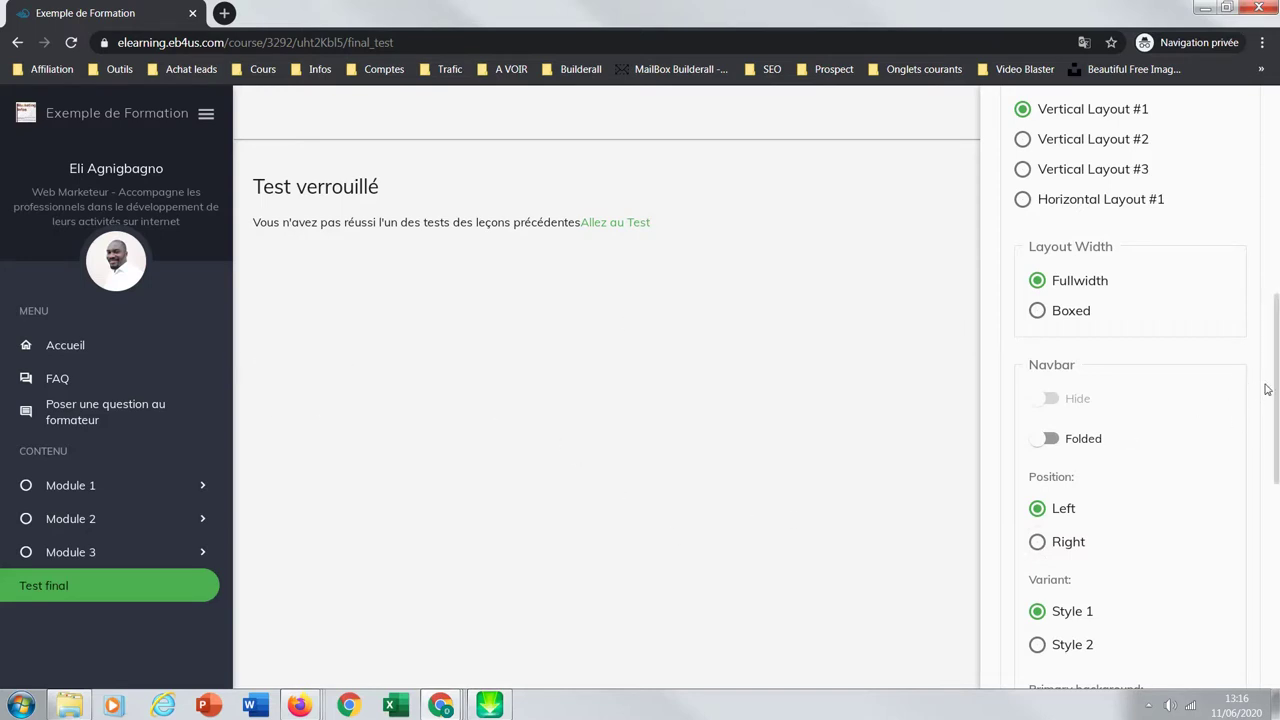
{"action": "left_click_drag", "start_coordinate": [1266, 389], "coordinate": [1245, 517]}
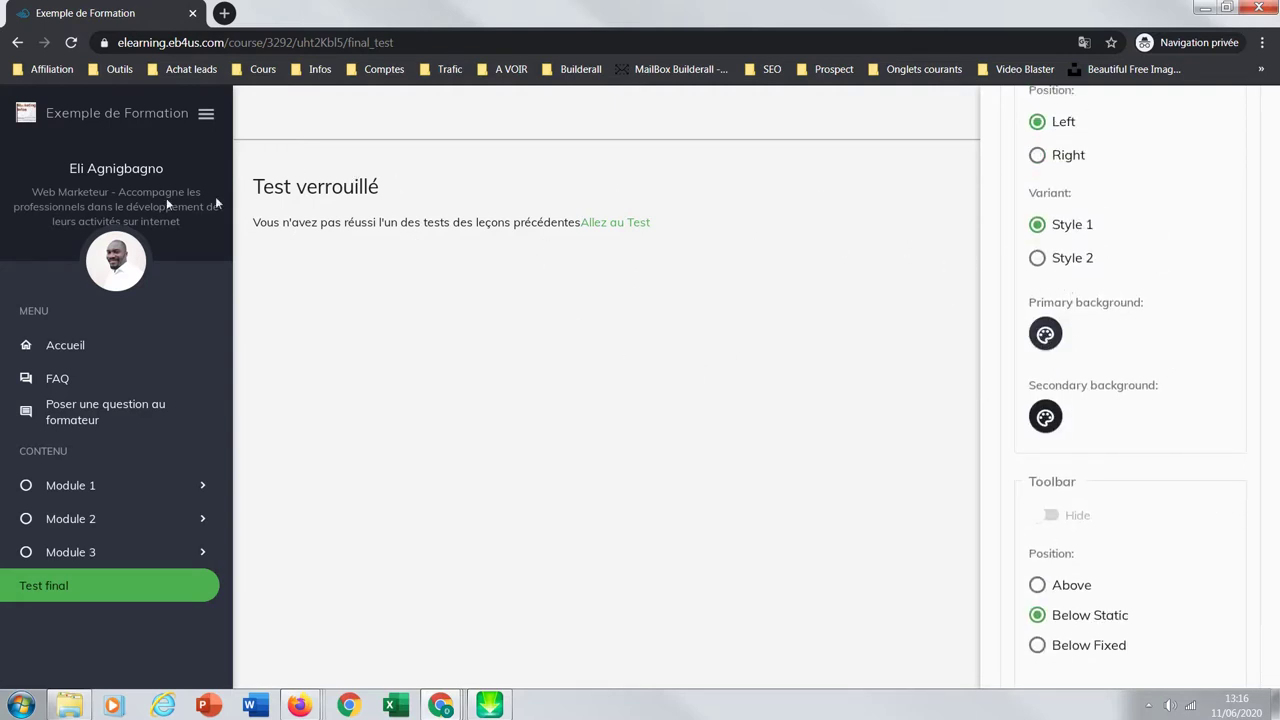
{"action": "left_click", "coordinate": [965, 373]}
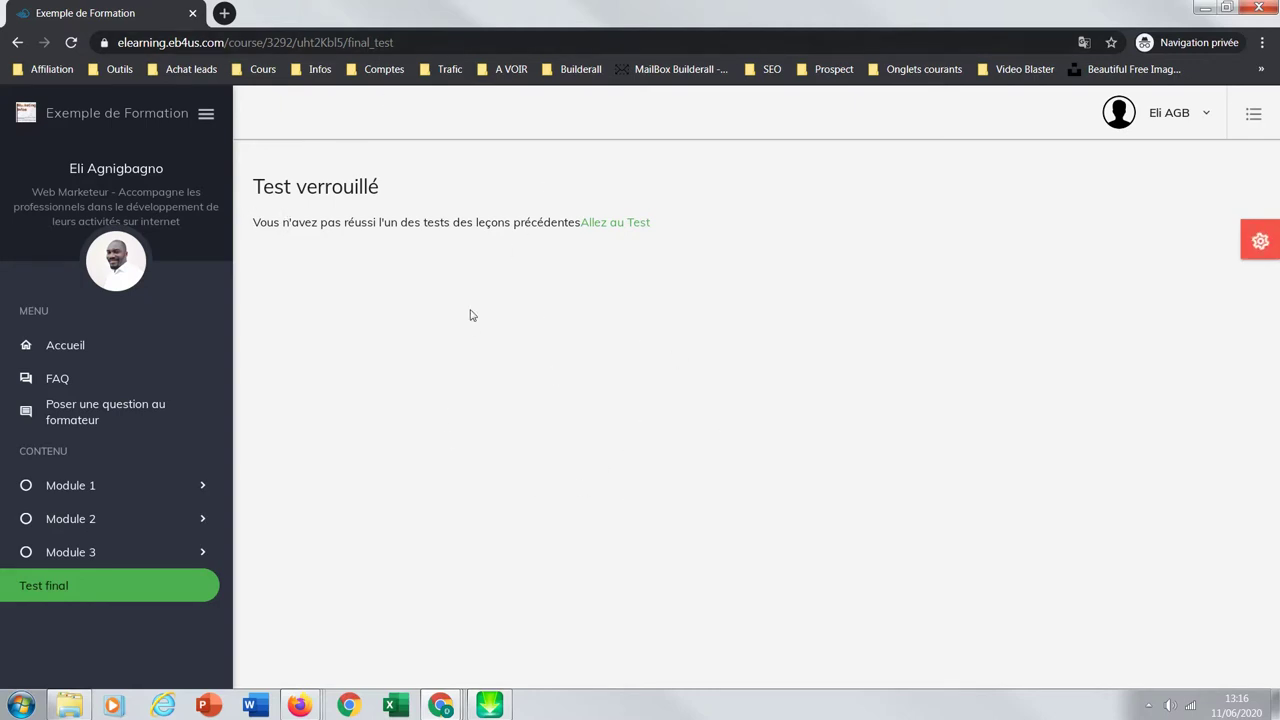
{"action": "double_click", "coordinate": [575, 19]}
Step: Back in the course list, open Exemple de Formation's Course Data and its inbox message
{"action": "key", "text": "super+shift+Right"}
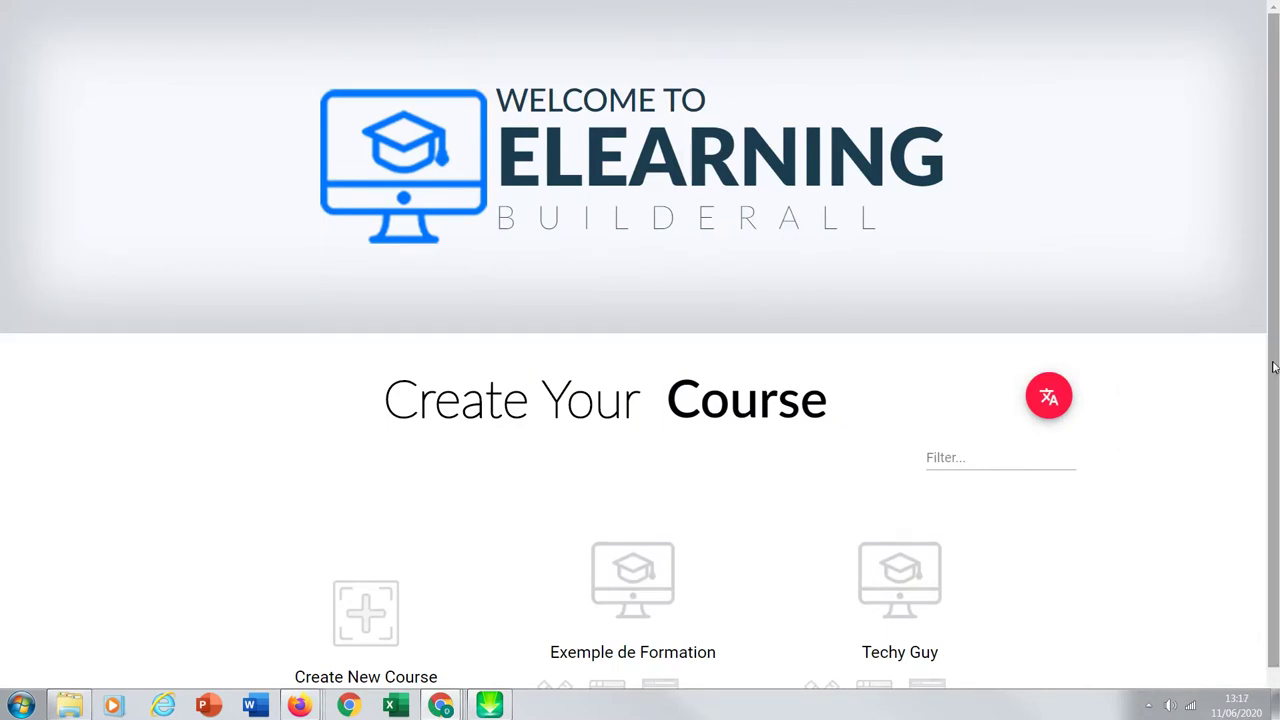
{"action": "left_click_drag", "start_coordinate": [1272, 368], "coordinate": [1270, 410]}
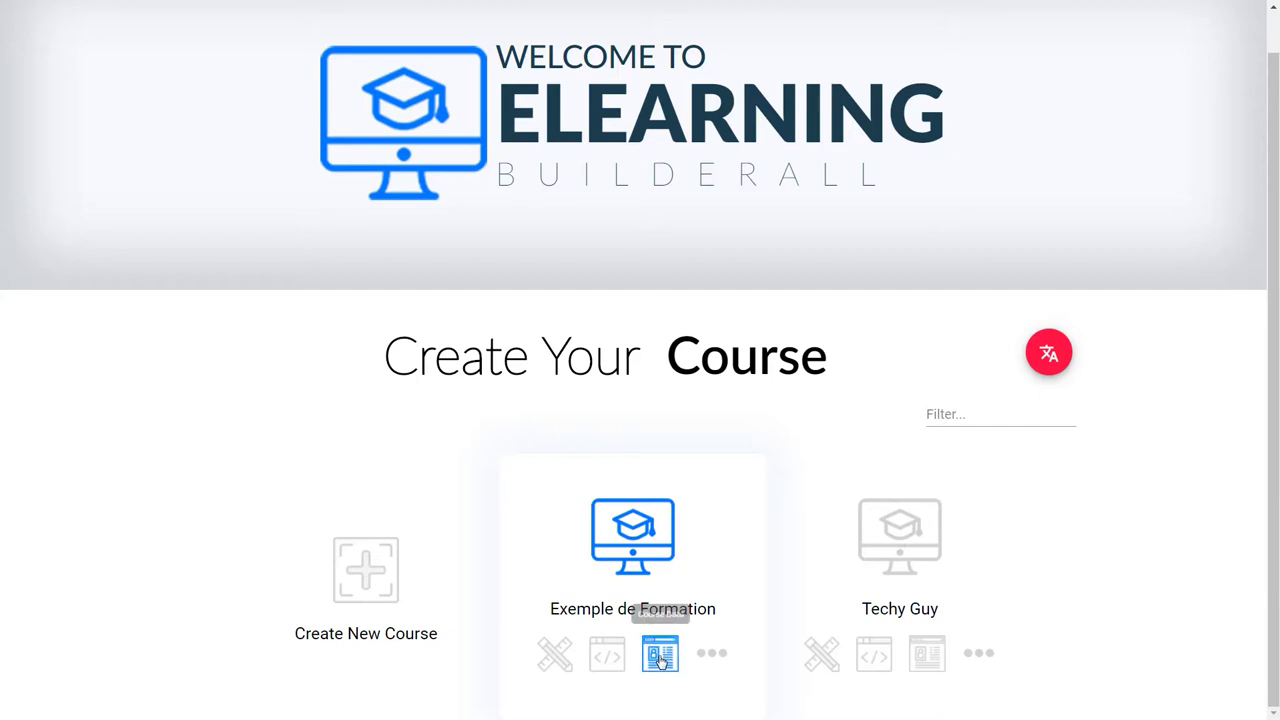
{"action": "left_click", "coordinate": [663, 648]}
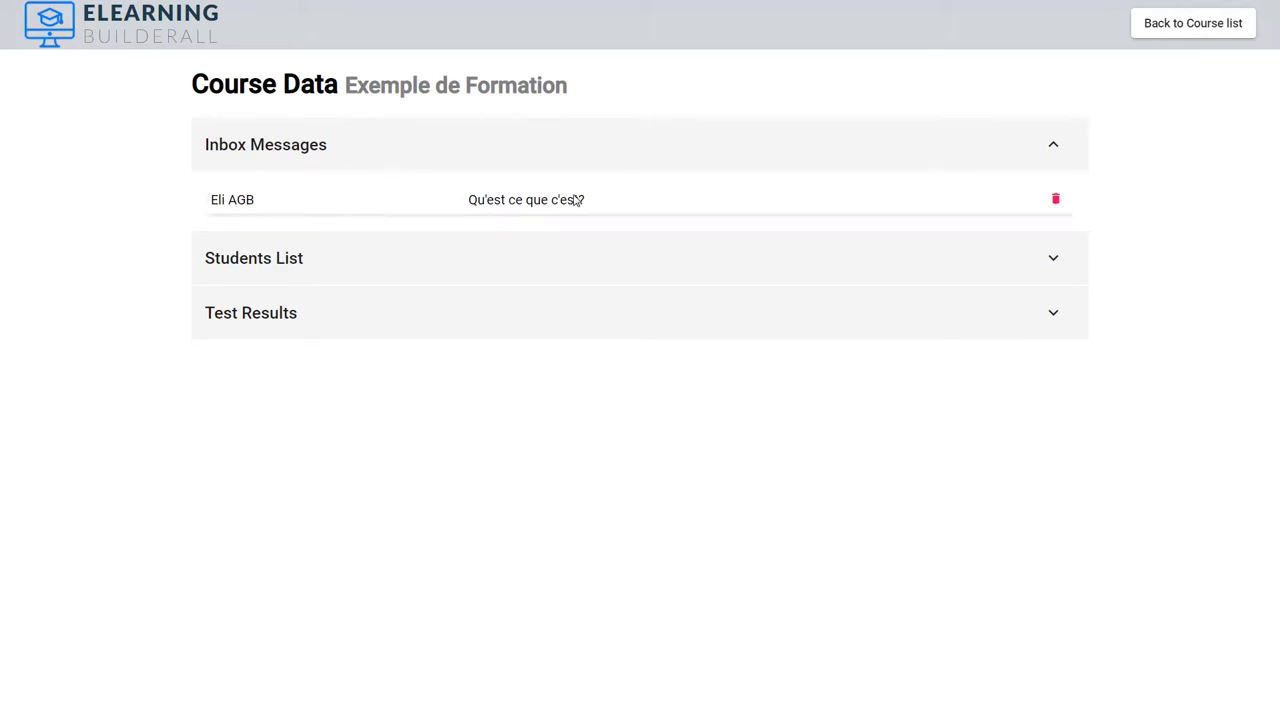
{"action": "left_click", "coordinate": [577, 200]}
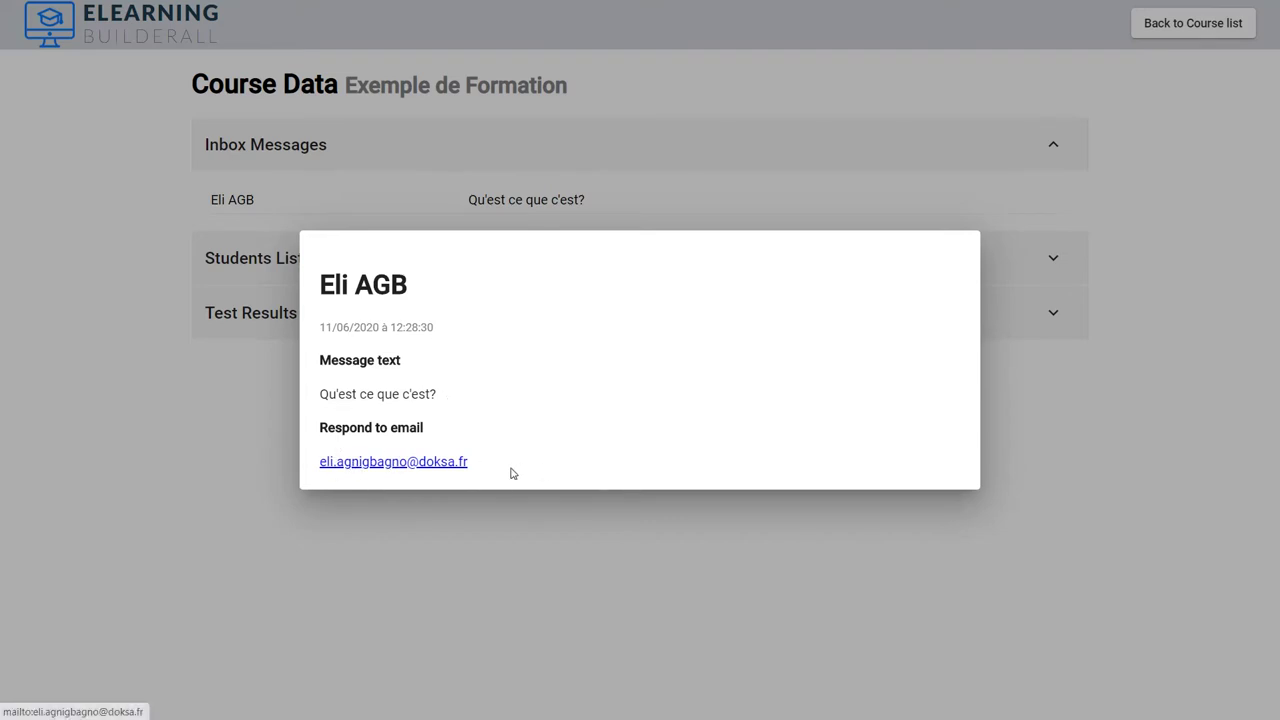
Step: Close the message details and expand the Students List showing two enrolled students
{"action": "left_click", "coordinate": [390, 534]}
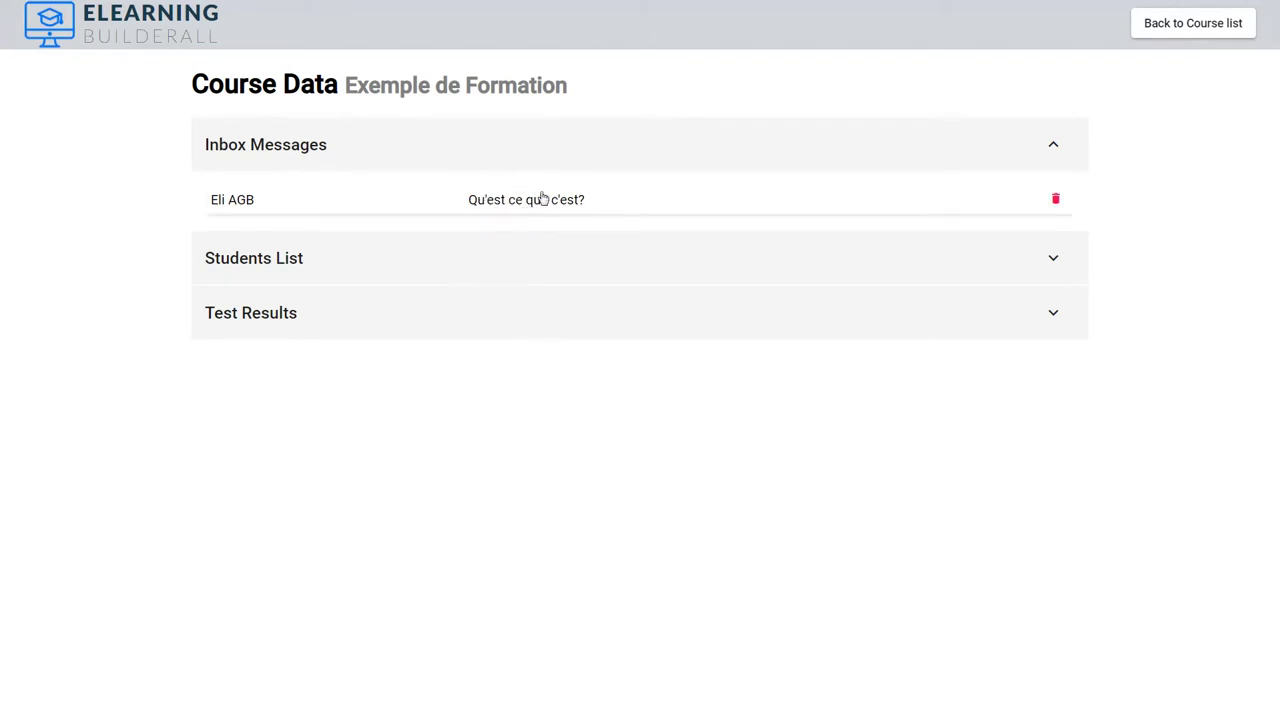
{"action": "left_click", "coordinate": [619, 256]}
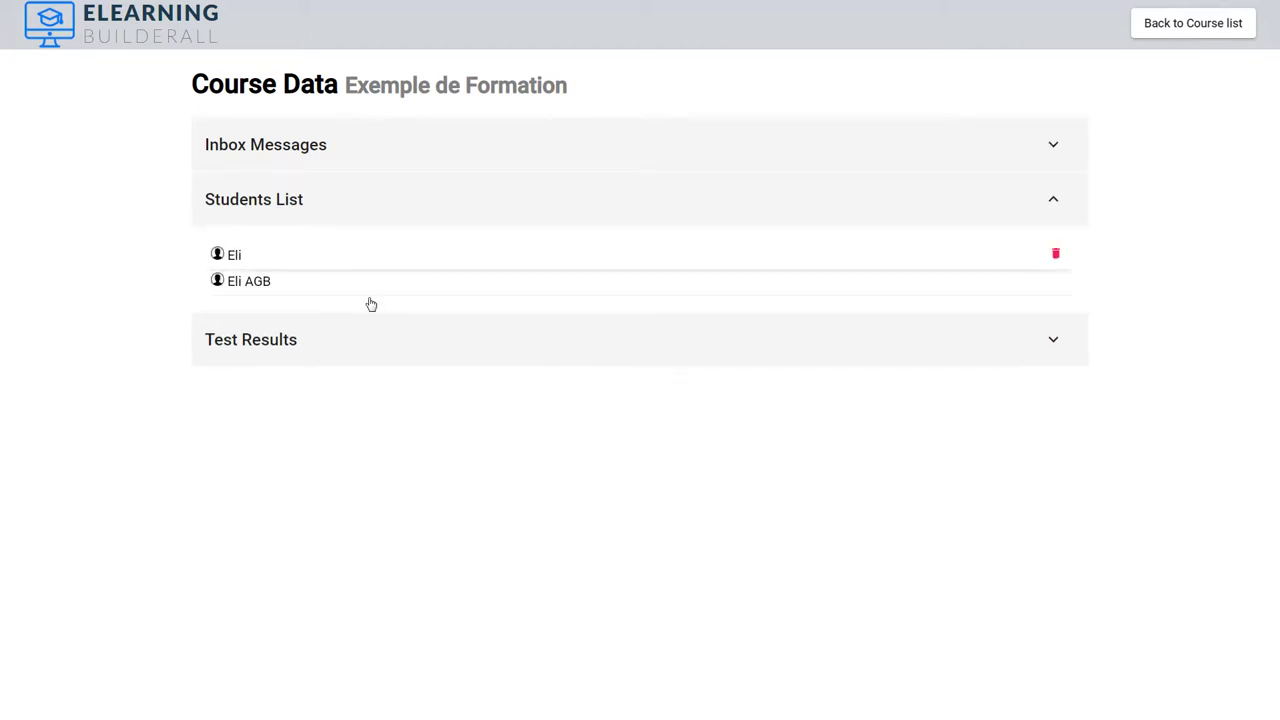
{"action": "left_click", "coordinate": [463, 266]}
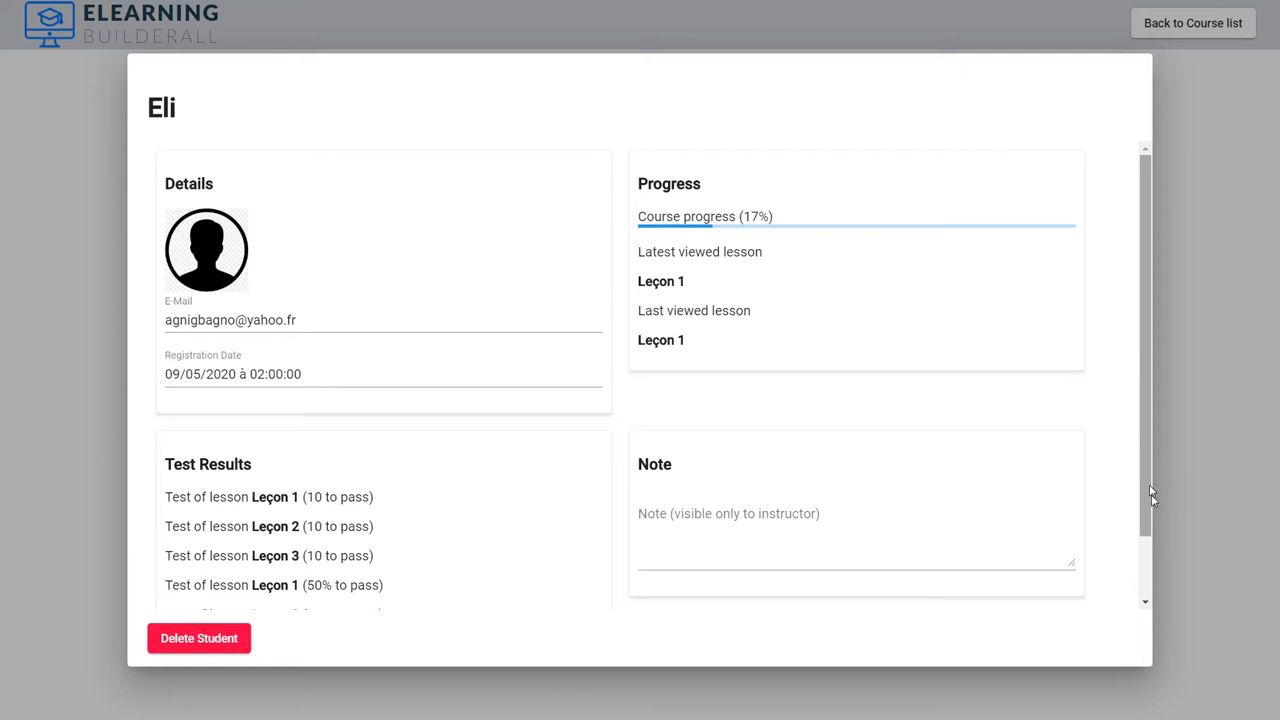
{"action": "scroll", "coordinate": [1150, 495], "scroll_direction": "down", "scroll_amount": 2}
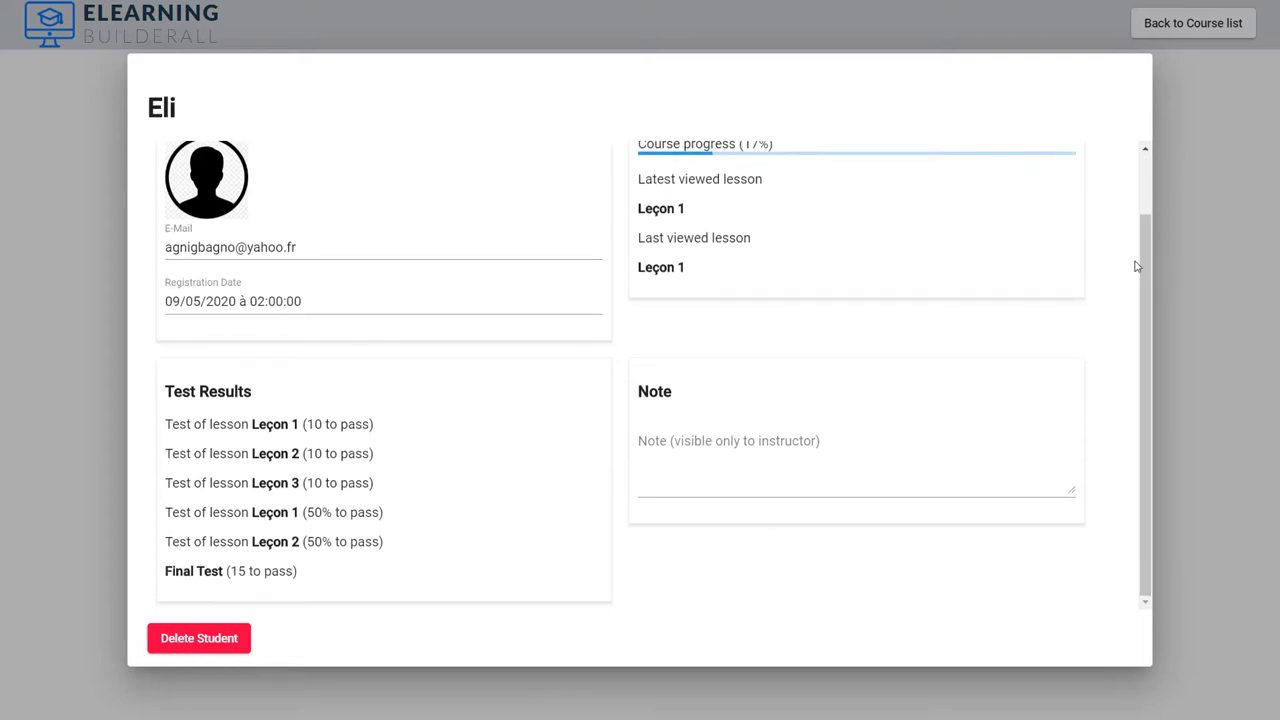
{"action": "left_click", "coordinate": [1188, 299]}
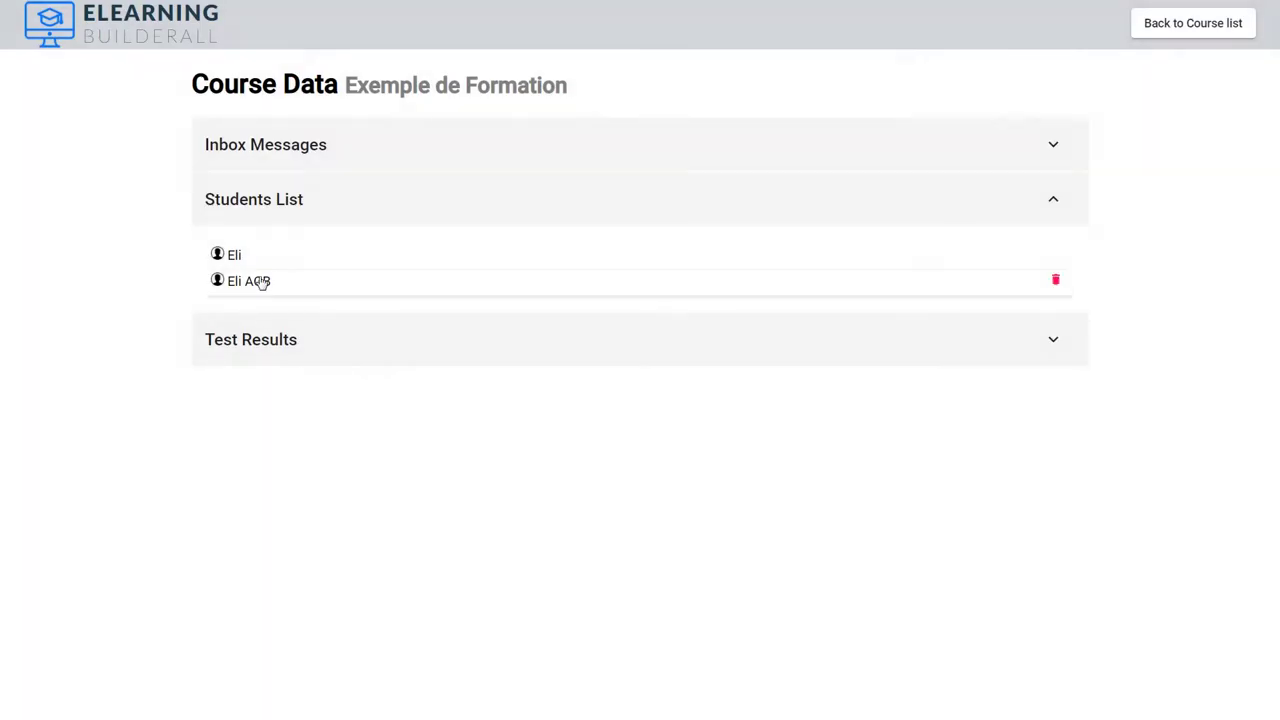
{"action": "left_click", "coordinate": [261, 283]}
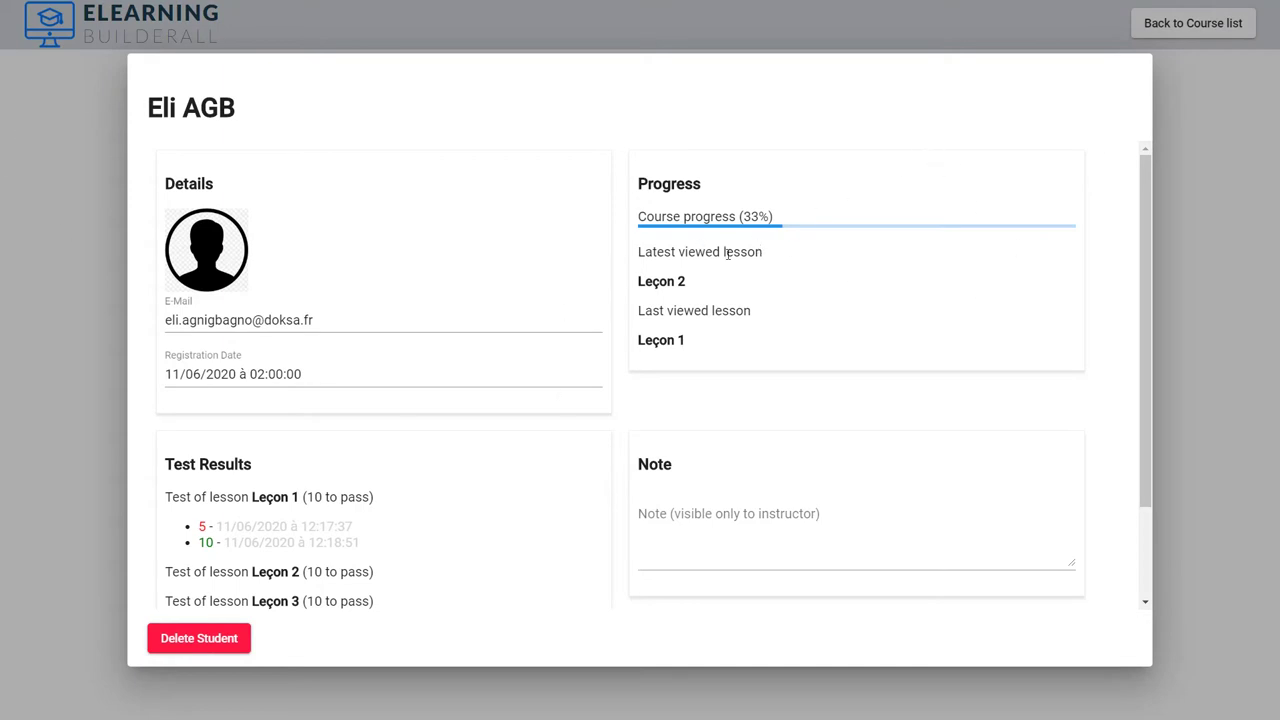
{"action": "left_click", "coordinate": [1196, 300]}
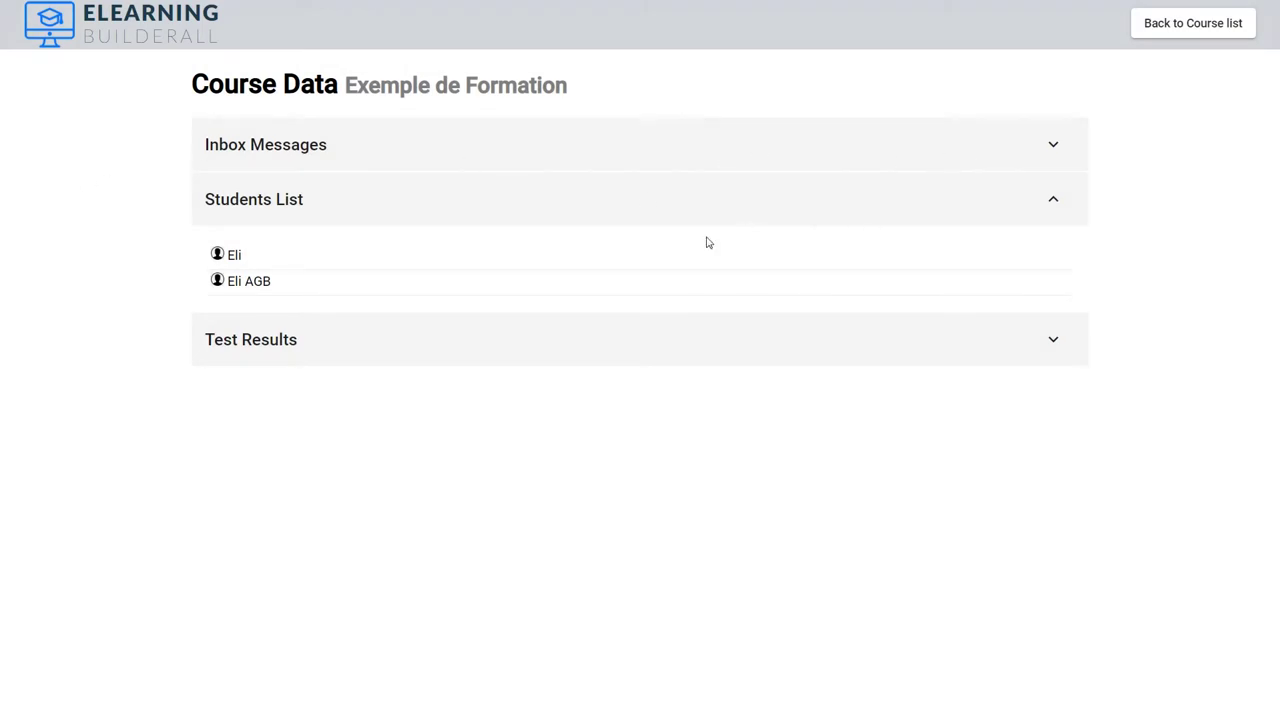
{"action": "mouse_move", "coordinate": [843, 297]}
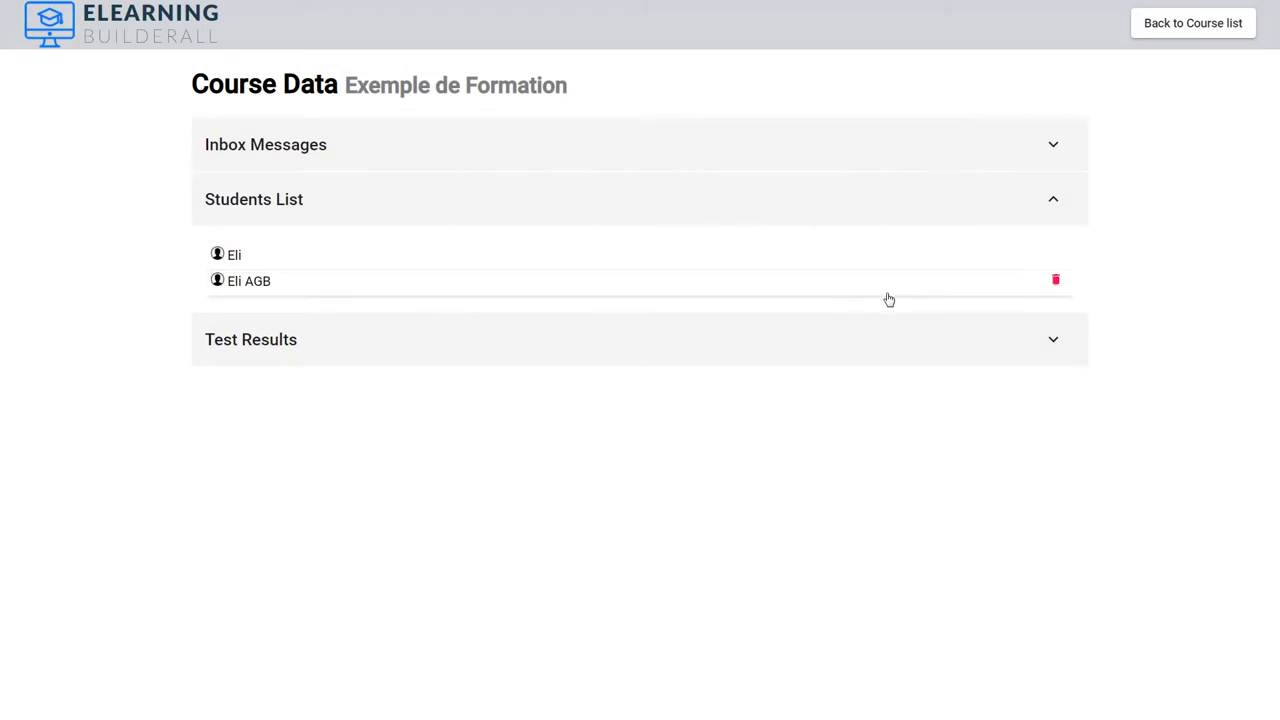
{"action": "left_click", "coordinate": [893, 294]}
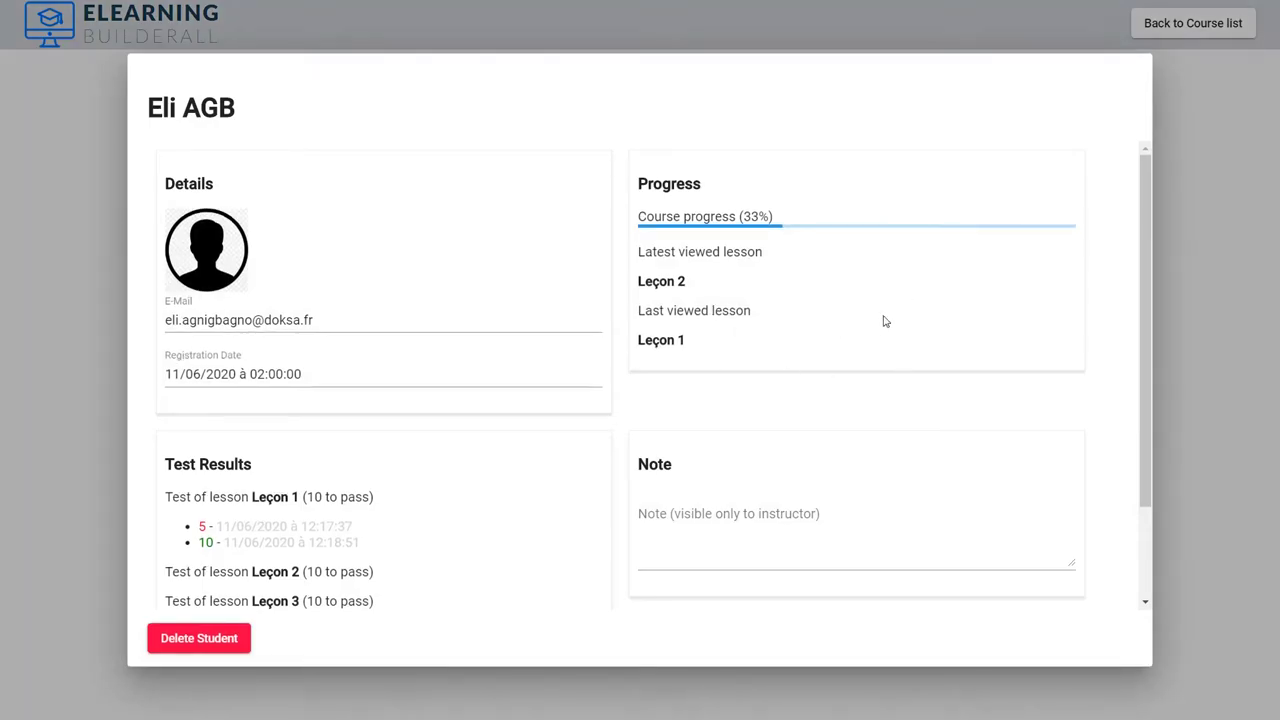
{"action": "scroll", "coordinate": [1131, 480], "scroll_direction": "down", "scroll_amount": 2}
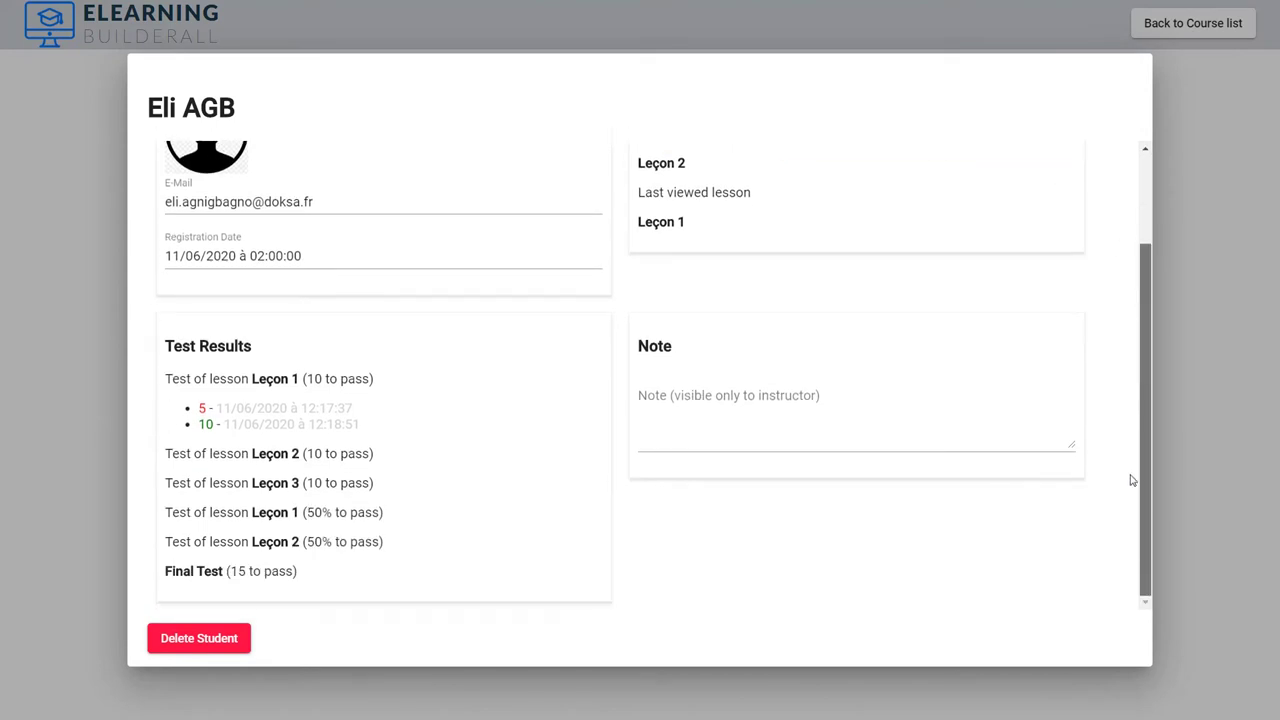
{"action": "left_click", "coordinate": [1237, 371]}
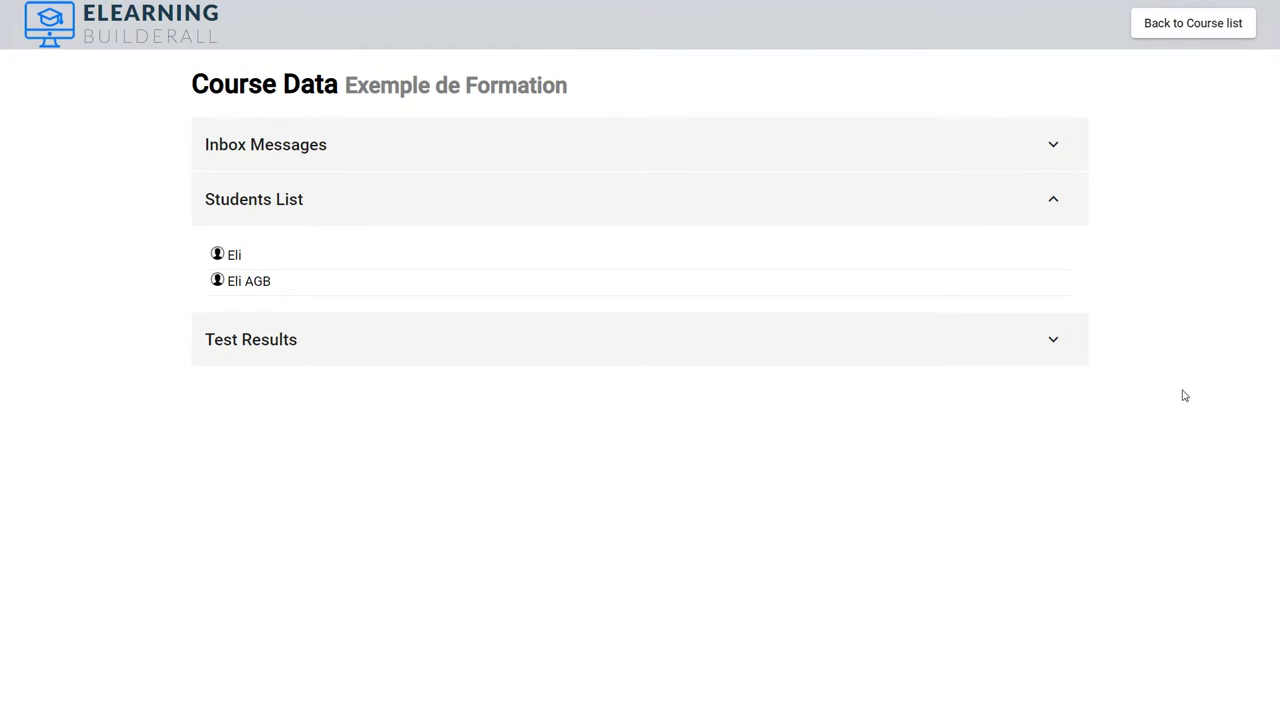
{"action": "left_click", "coordinate": [691, 280]}
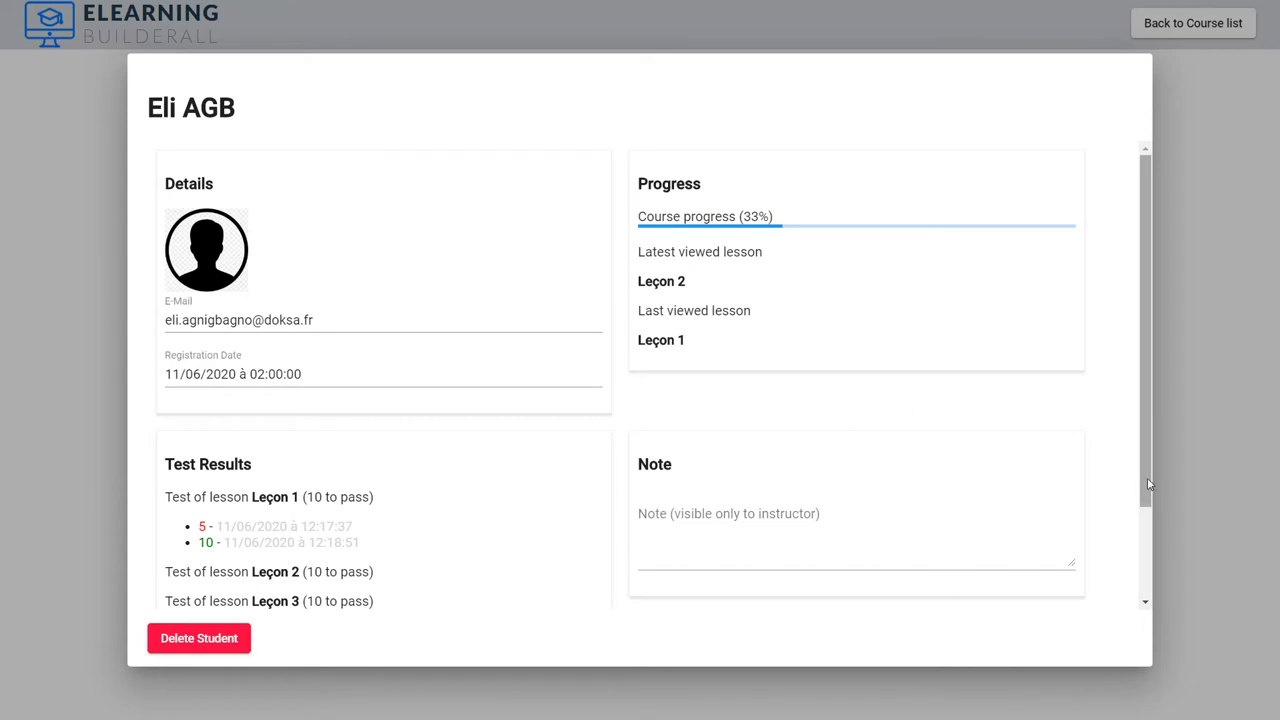
{"action": "scroll", "coordinate": [1148, 487], "scroll_direction": "down", "scroll_amount": 2}
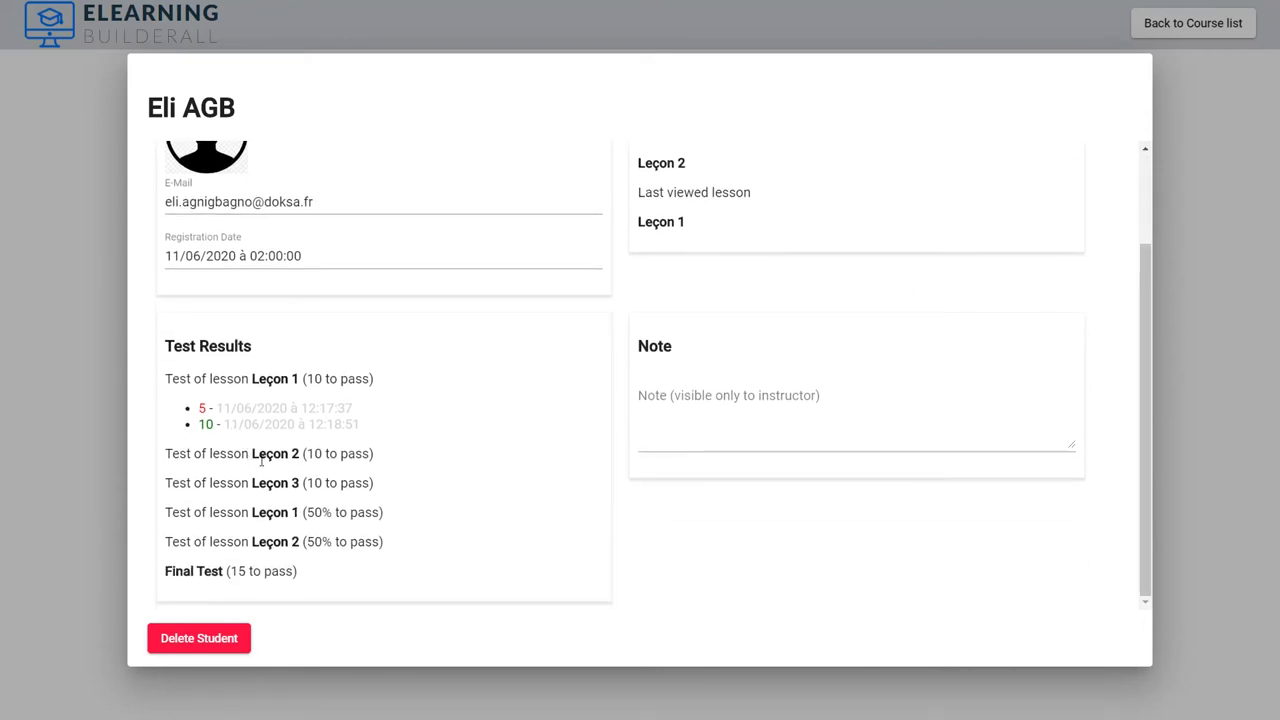
{"action": "left_click_drag", "start_coordinate": [360, 425], "coordinate": [188, 410]}
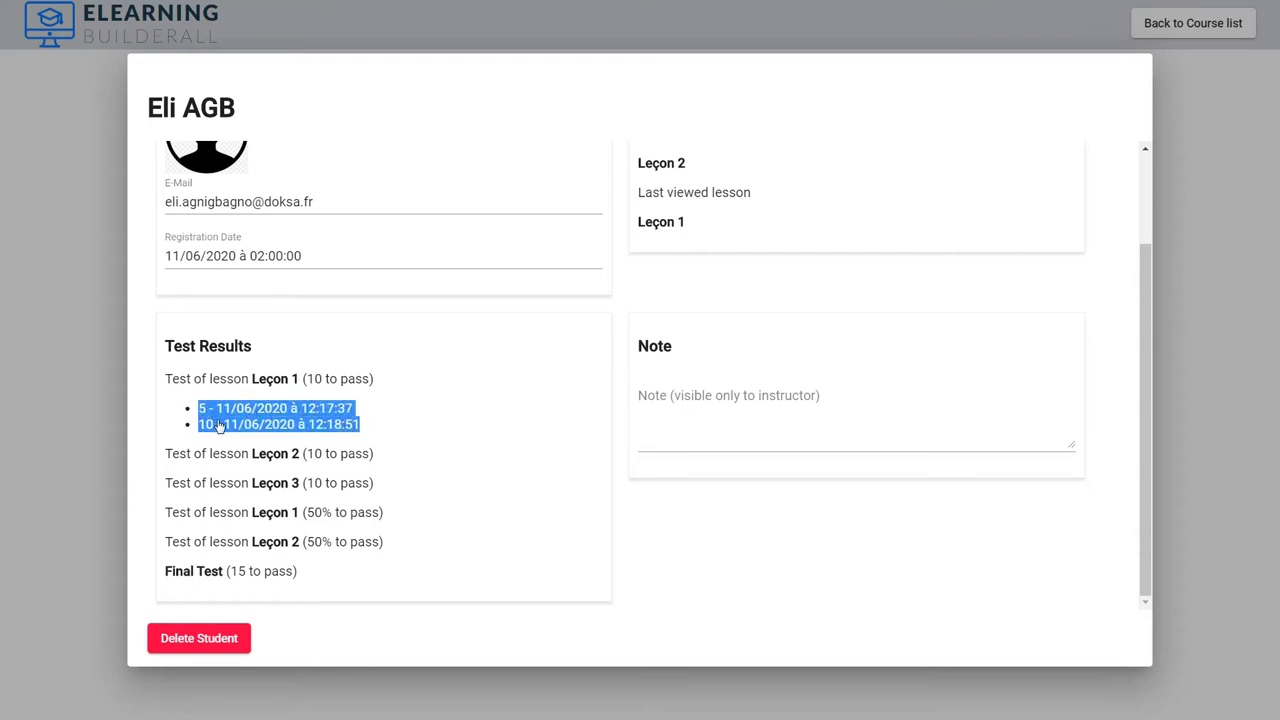
{"action": "left_click", "coordinate": [388, 422]}
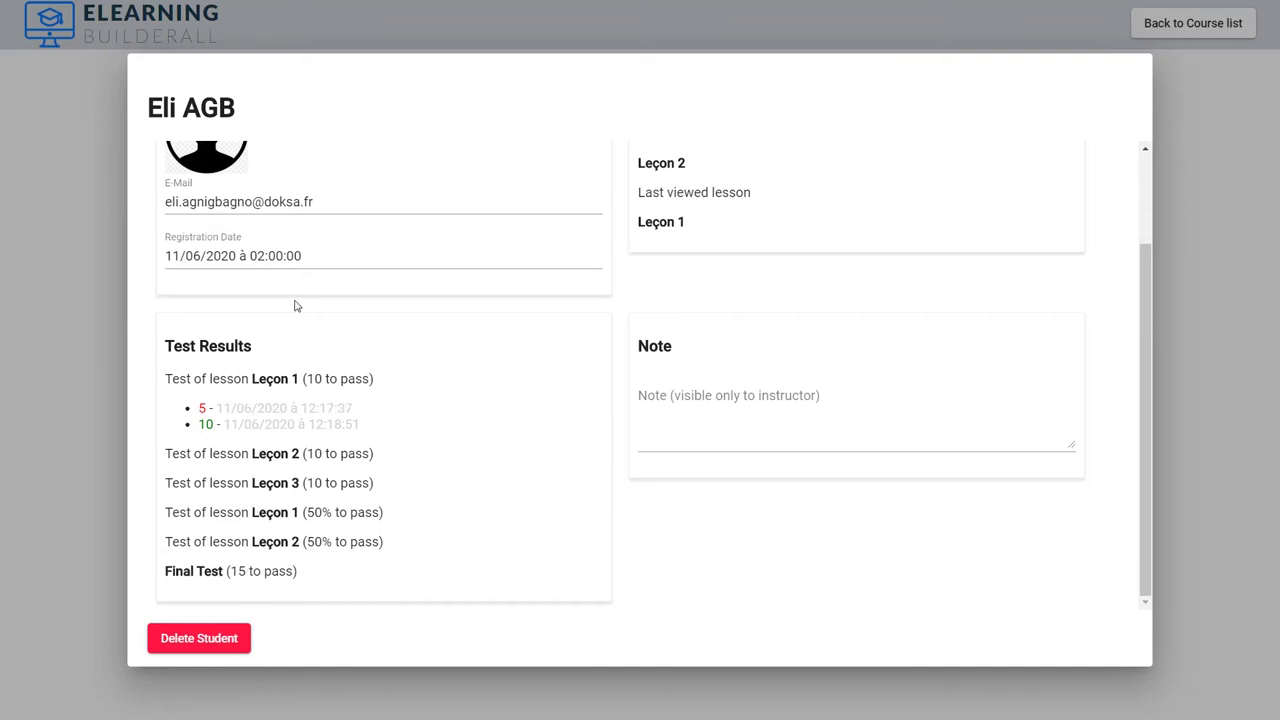
{"action": "left_click", "coordinate": [1186, 506]}
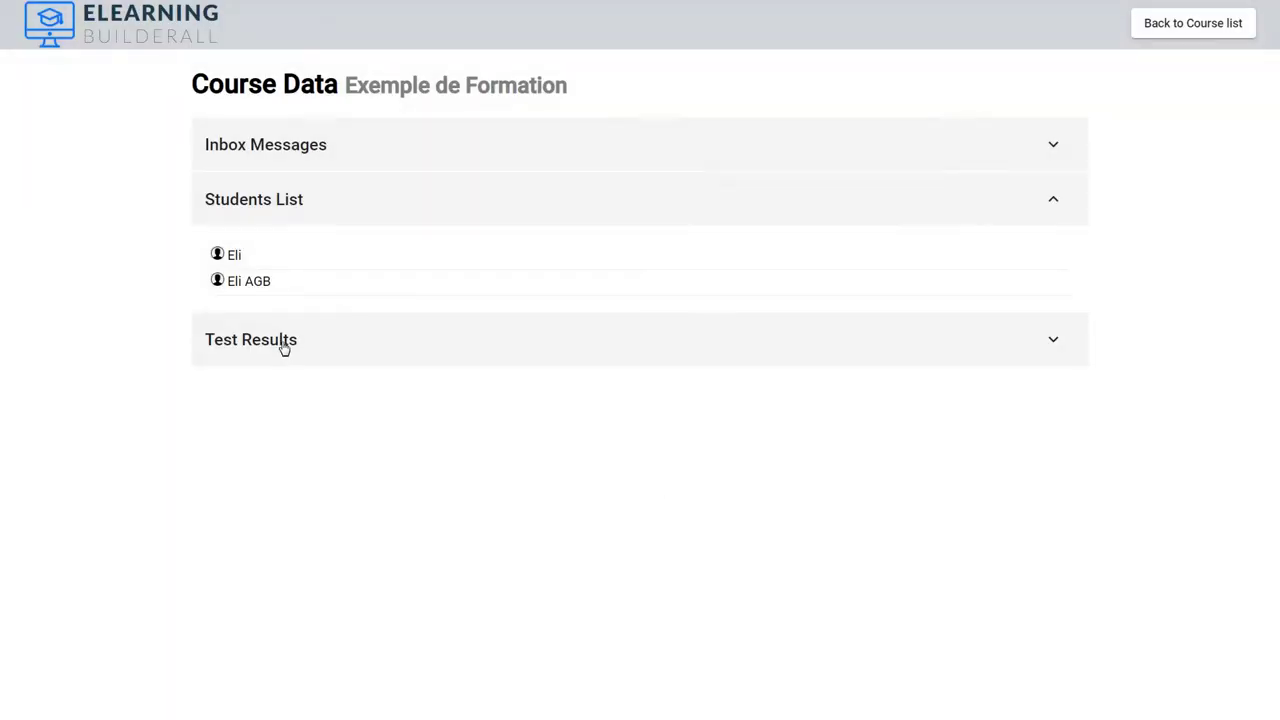
Step: Expand Test Results and review the Leçon 1, 2 and 3 test results tables
{"action": "left_click", "coordinate": [284, 343]}
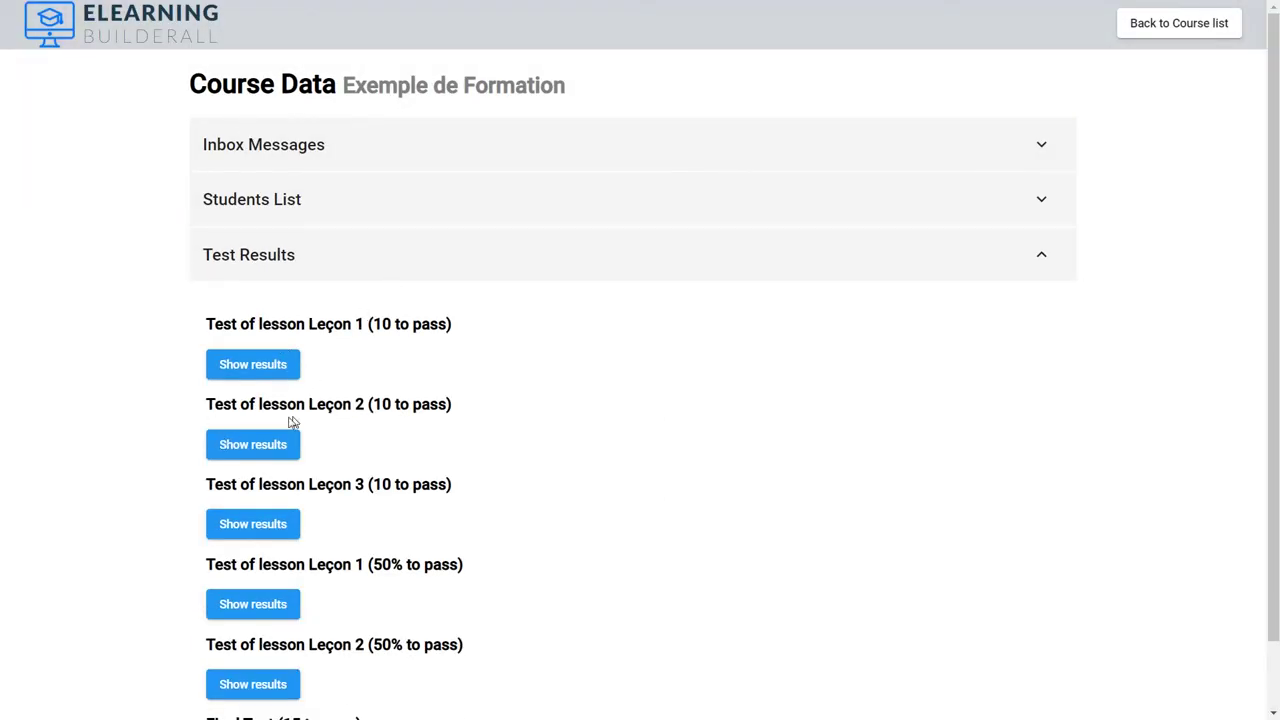
{"action": "left_click", "coordinate": [277, 366]}
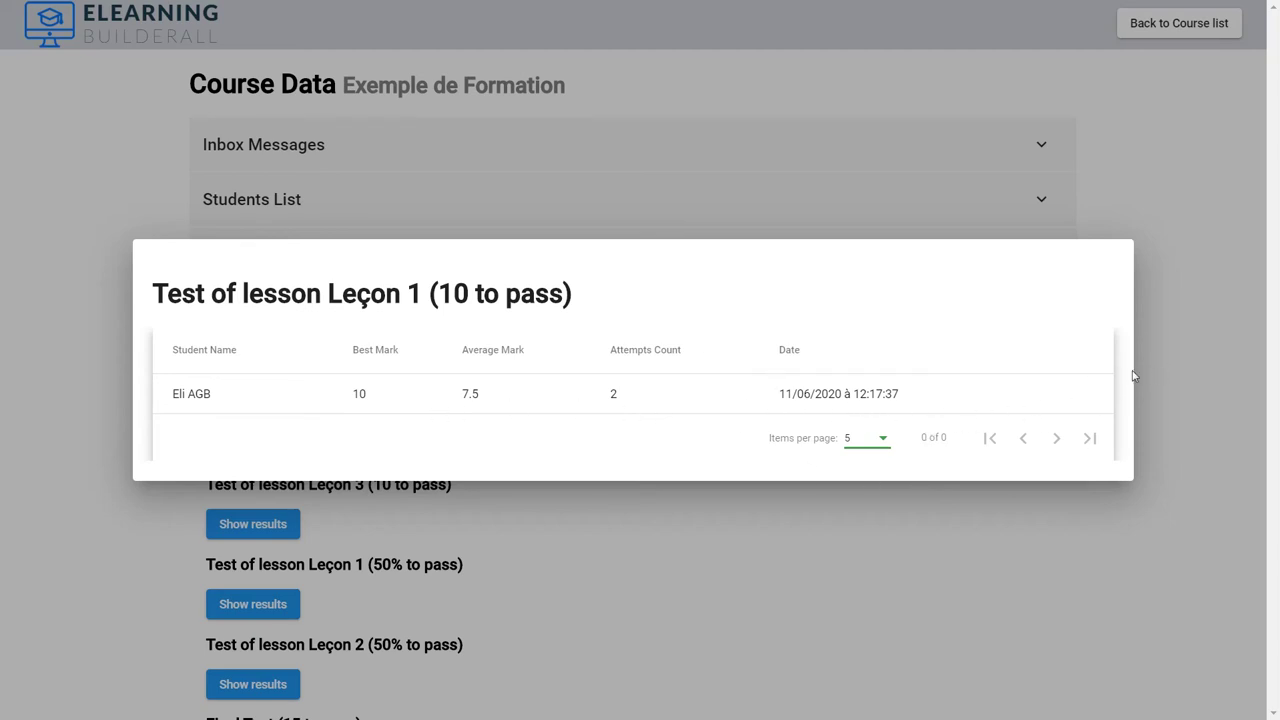
{"action": "left_click", "coordinate": [1175, 379]}
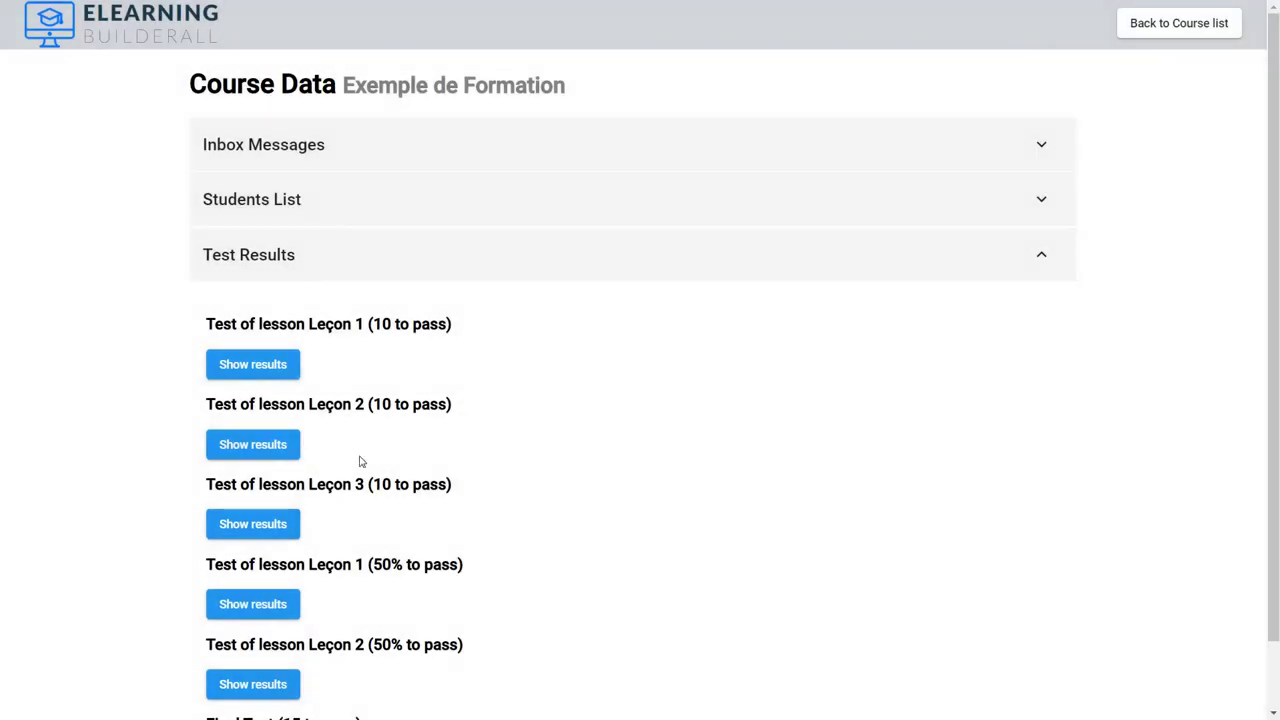
{"action": "left_click", "coordinate": [270, 451]}
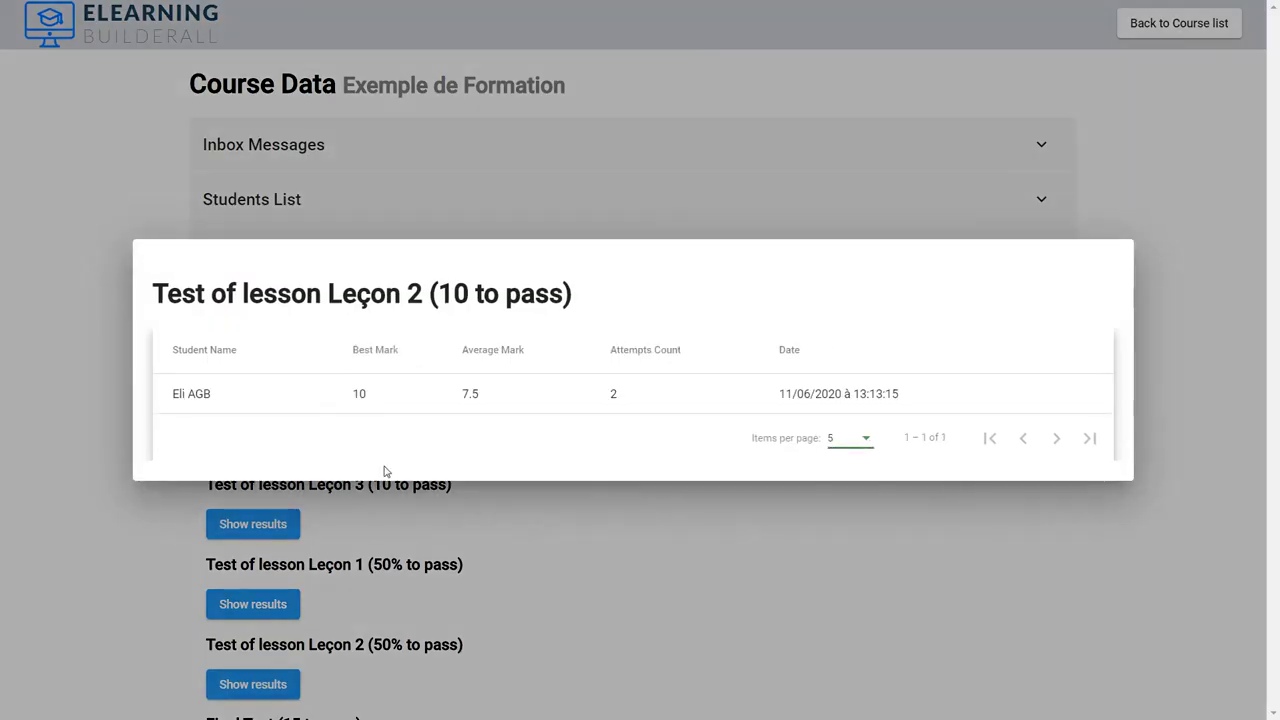
{"action": "left_click", "coordinate": [866, 550]}
{"action": "left_click", "coordinate": [237, 525]}
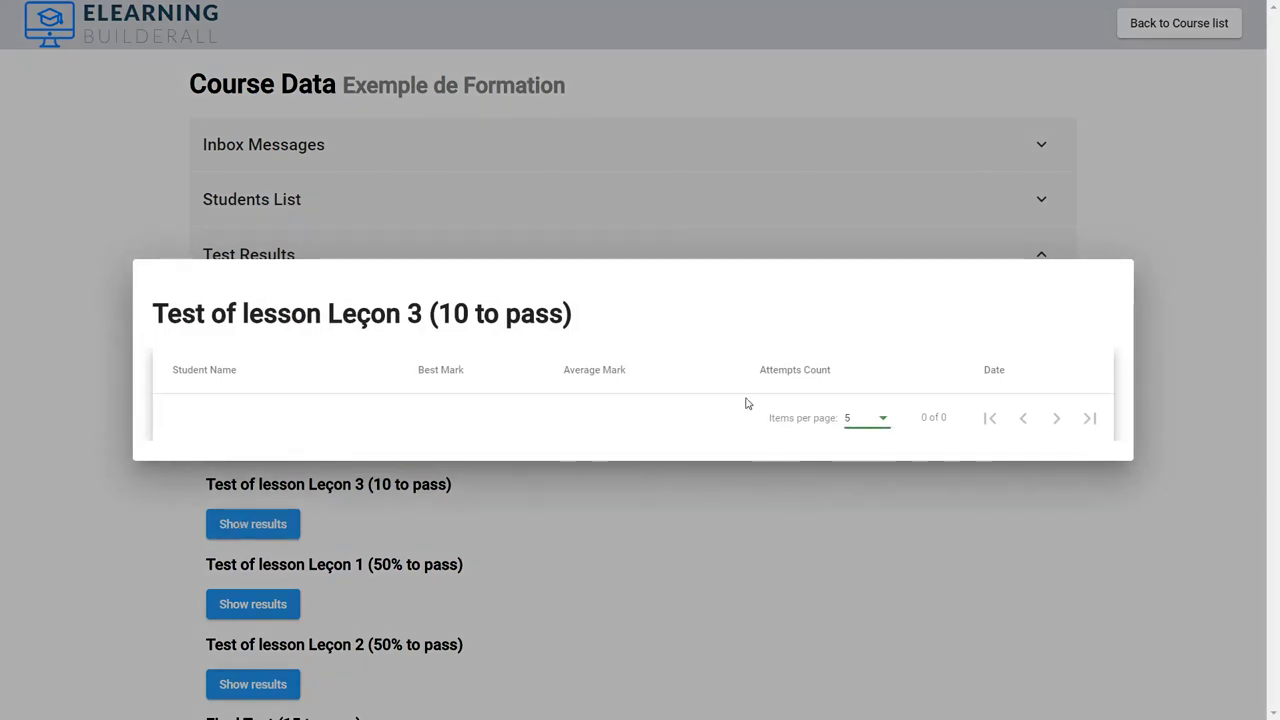
{"action": "left_click", "coordinate": [567, 586]}
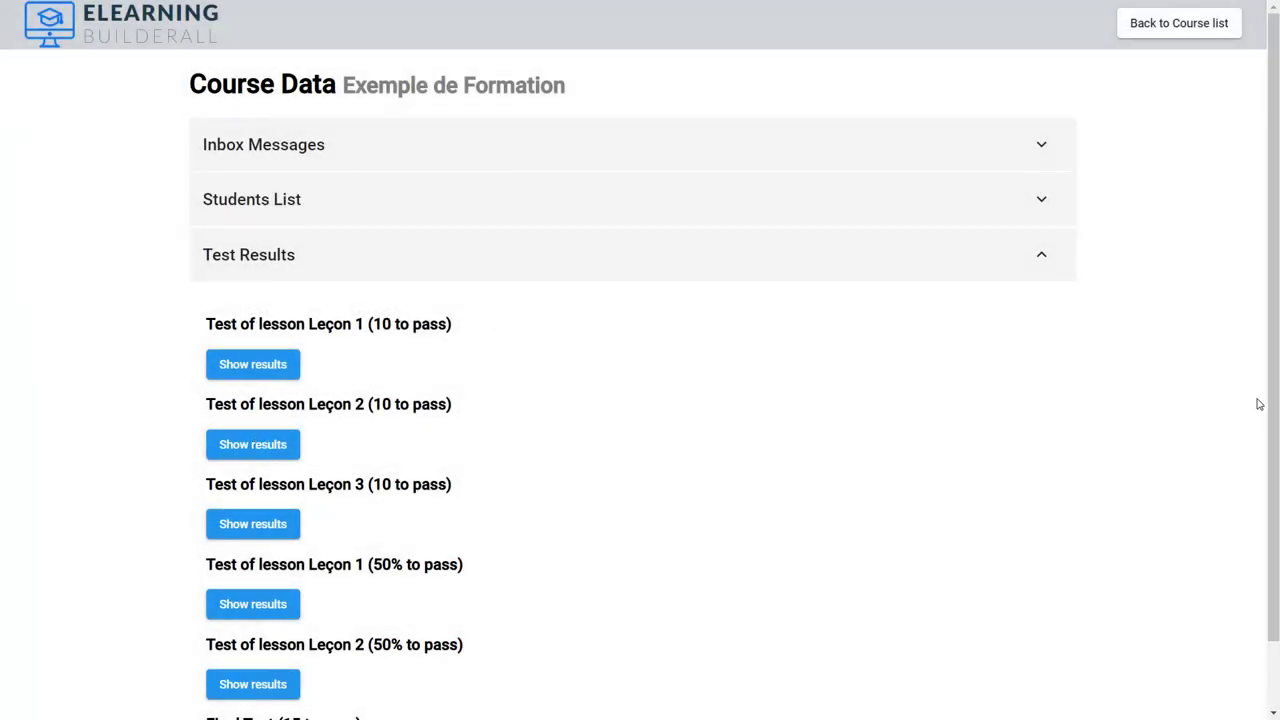
Step: Select the three lesson test headings, then clear the selection
{"action": "scroll", "coordinate": [1272, 373], "scroll_direction": "down", "scroll_amount": 1}
{"action": "left_click_drag", "start_coordinate": [1263, 471], "coordinate": [1266, 254]}
{"action": "scroll", "coordinate": [1266, 230], "scroll_direction": "up", "scroll_amount": 1}
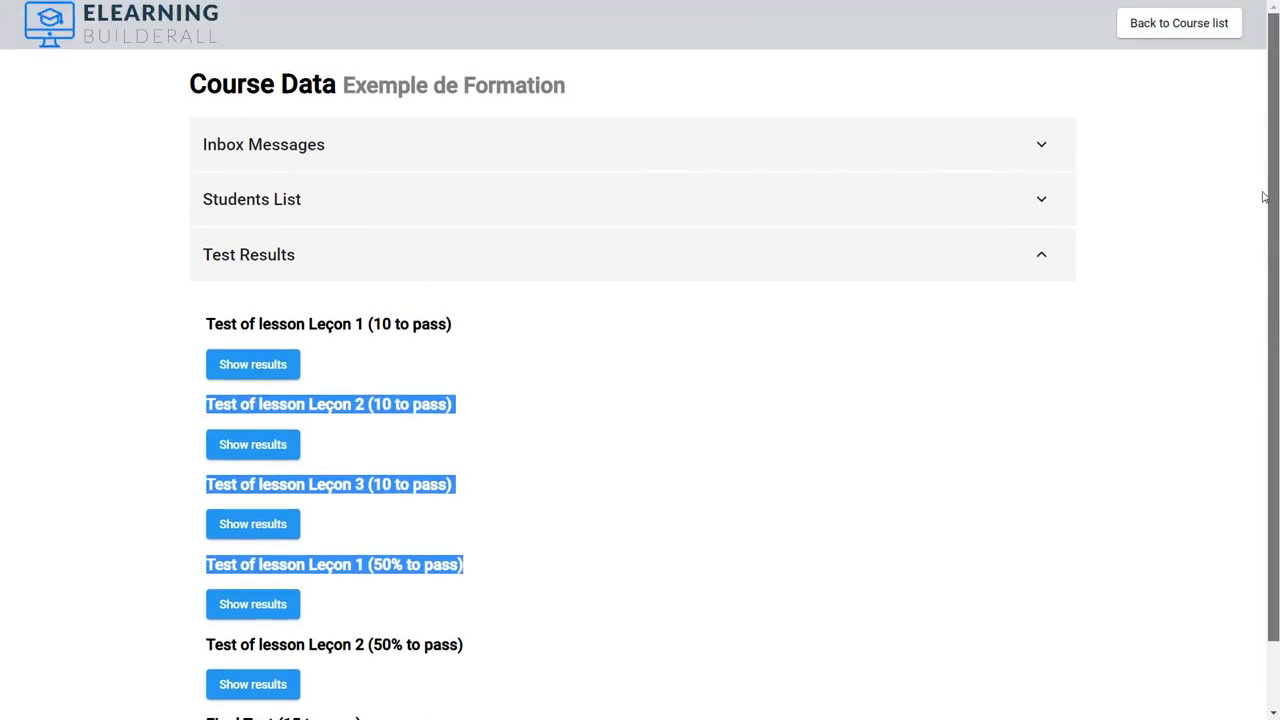
{"action": "left_click", "coordinate": [1044, 256]}
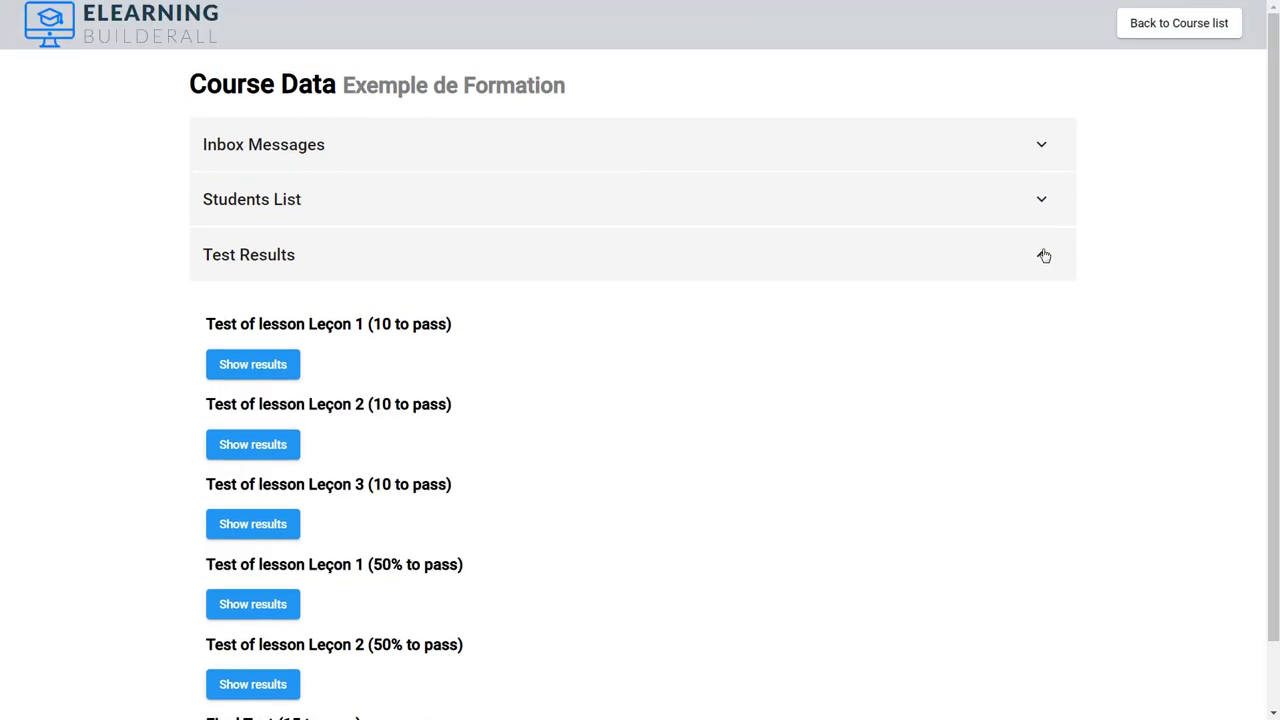